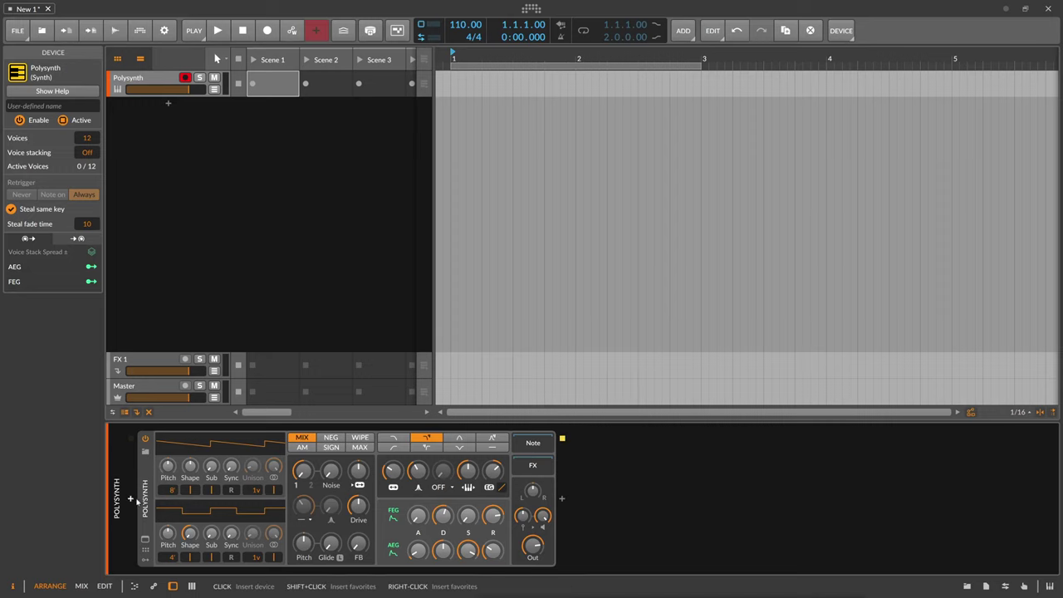
# Insert a Note Grid device before the Polysynth and open its patch for editing.
pyautogui.click(131, 499)
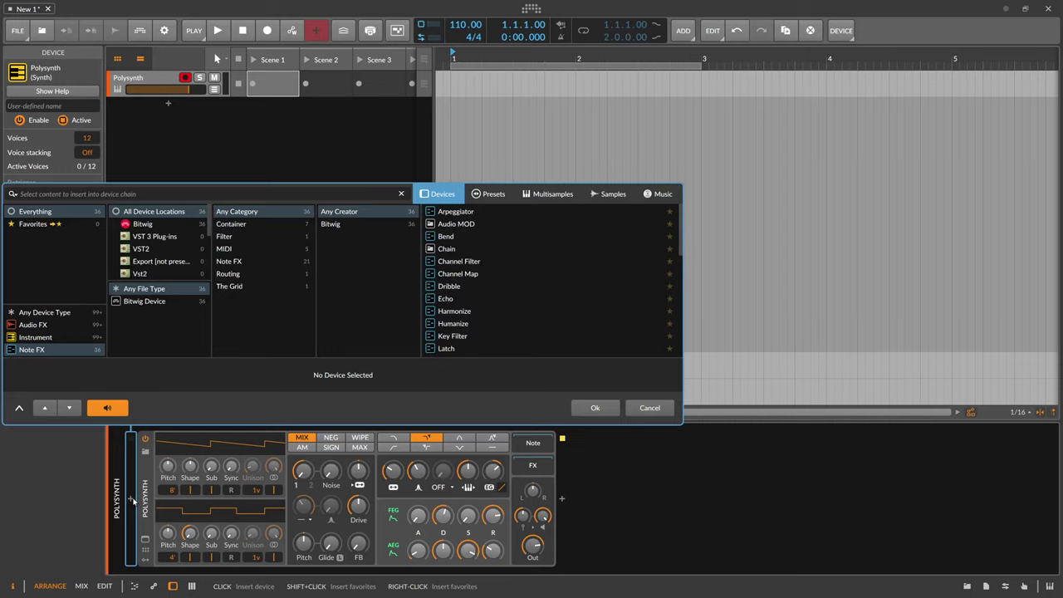
pyautogui.write('note')
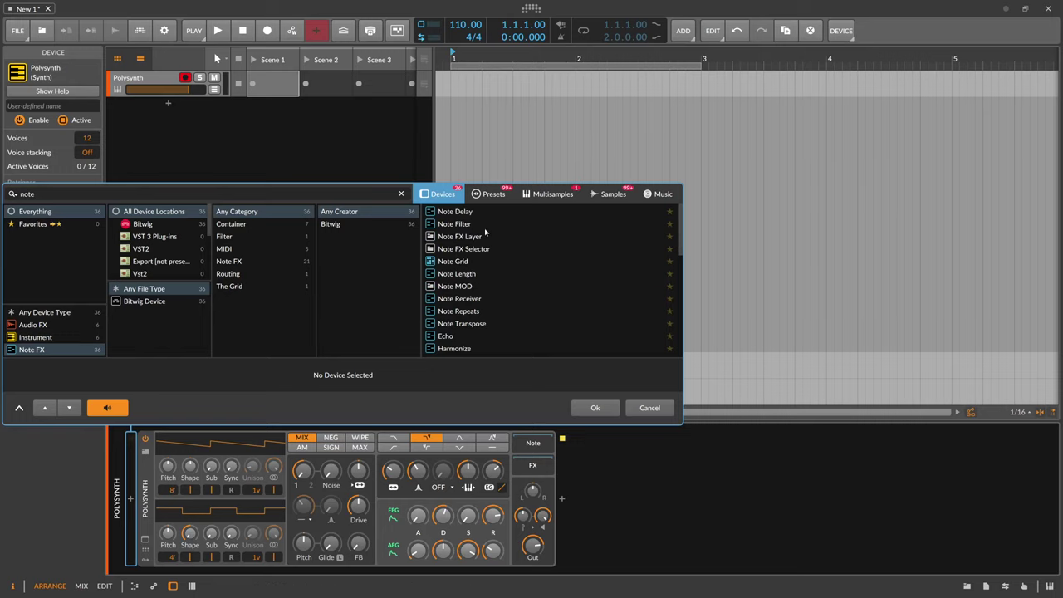
pyautogui.doubleClick(467, 261)
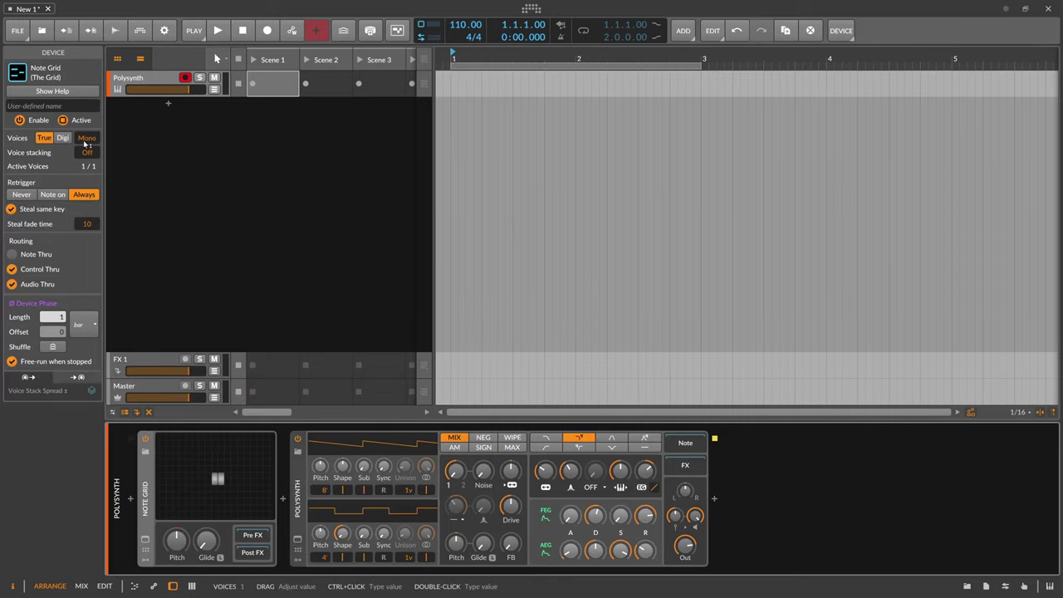
pyautogui.click(219, 452)
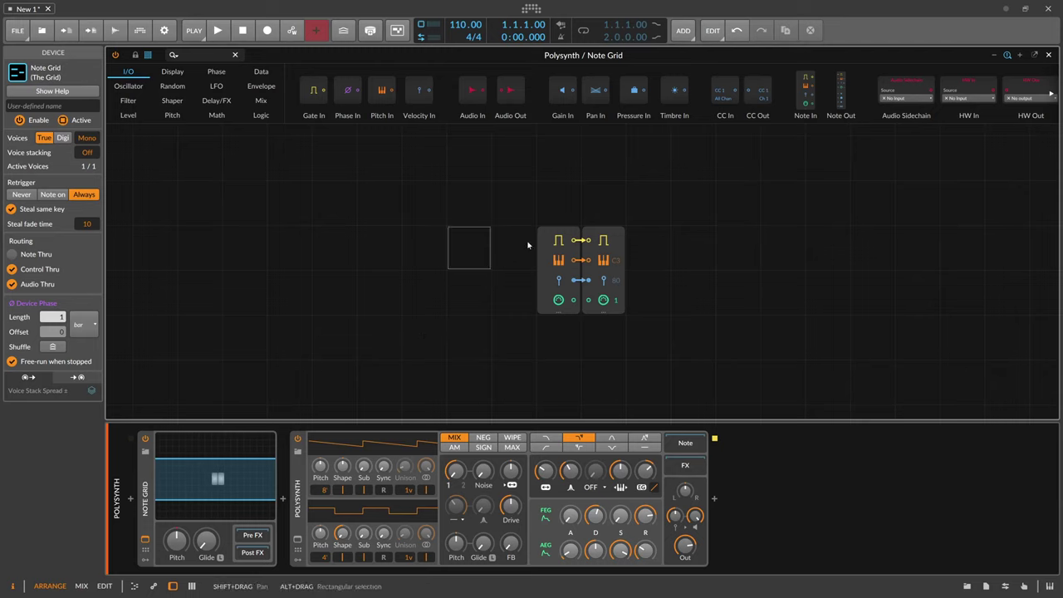
# Delete the note input module from the patch, keeping only the Note Out module.
pyautogui.moveTo(557, 260); pyautogui.dragTo(377, 260)
pyautogui.moveTo(329, 199); pyautogui.dragTo(405, 341)
pyautogui.press('Delete')
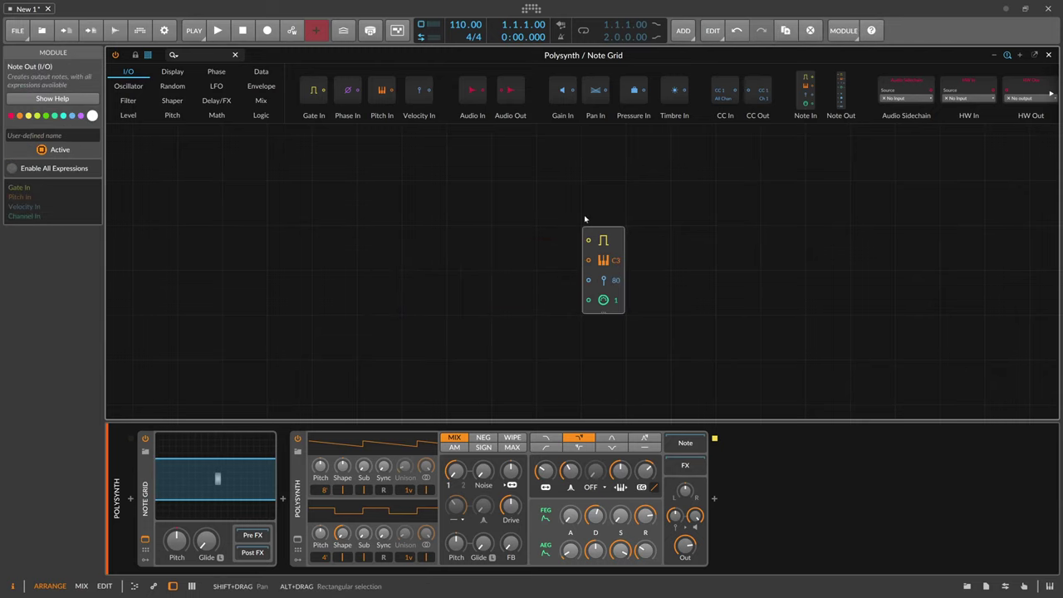
pyautogui.moveTo(616, 234); pyautogui.dragTo(654, 235)
pyautogui.moveTo(540, 233); pyautogui.dragTo(516, 268)
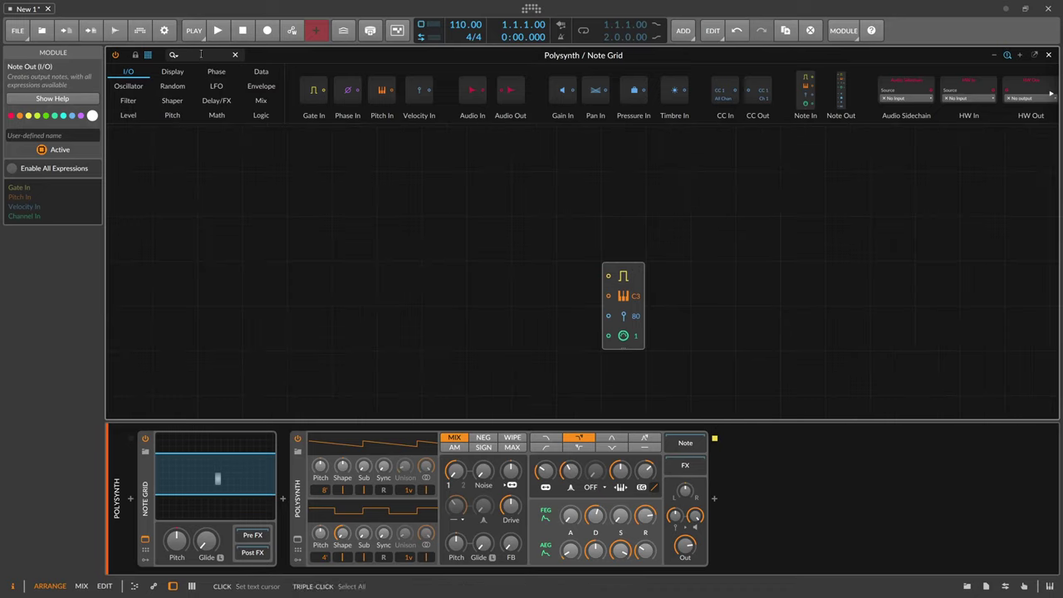
# Add a Triggers module connected to the gate input of Note Out and place it above and beside that module.
pyautogui.write('trigger')
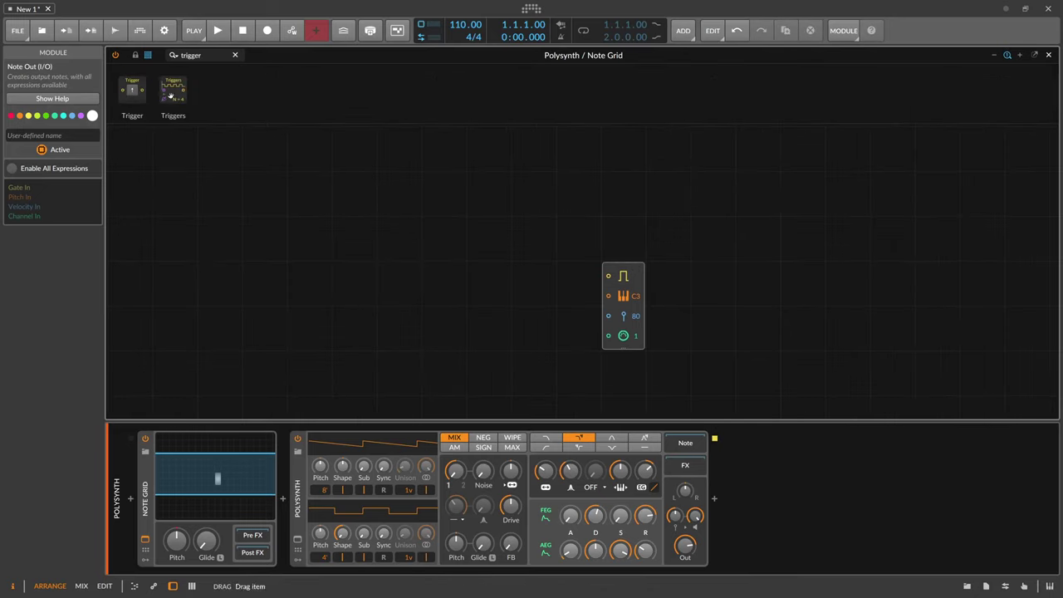
pyautogui.moveTo(171, 96); pyautogui.dragTo(606, 283)
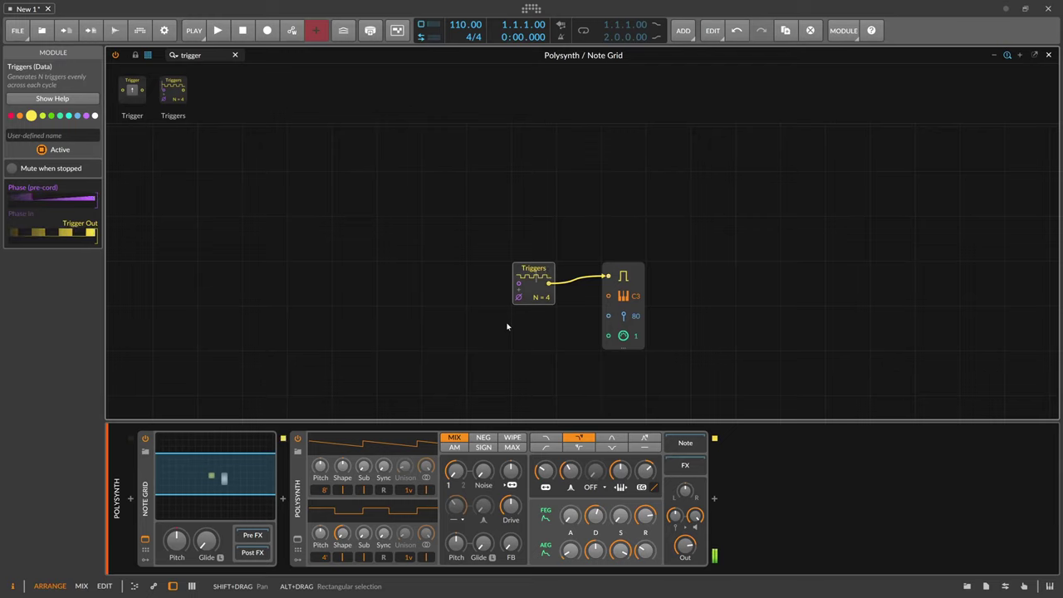
pyautogui.moveTo(530, 270); pyautogui.dragTo(530, 225)
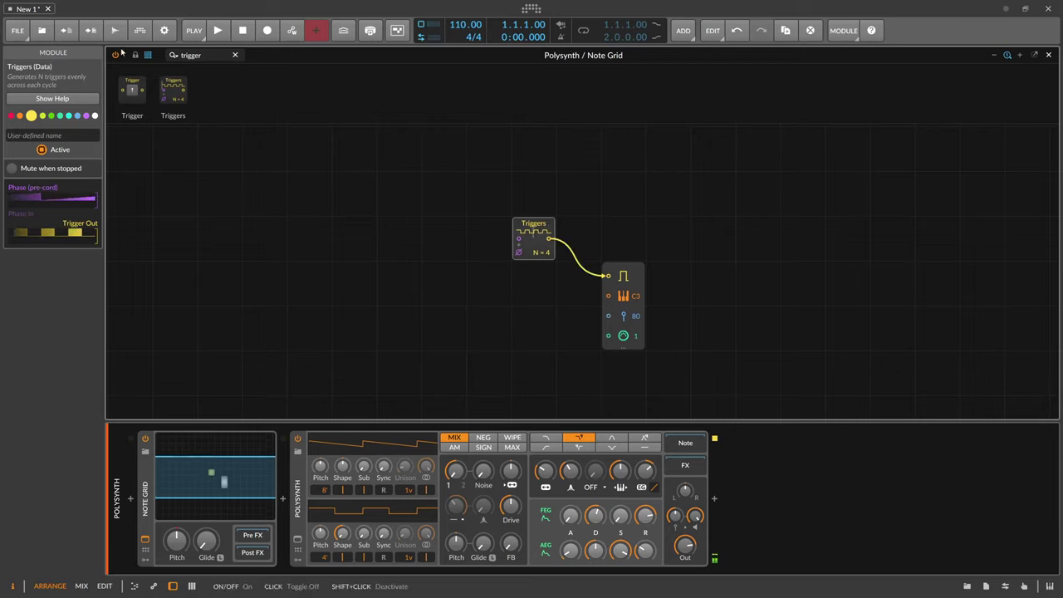
# Add a Pitches sequencer module below Triggers and connect its output to the pitch input of Note Out.
pyautogui.write('pitch')
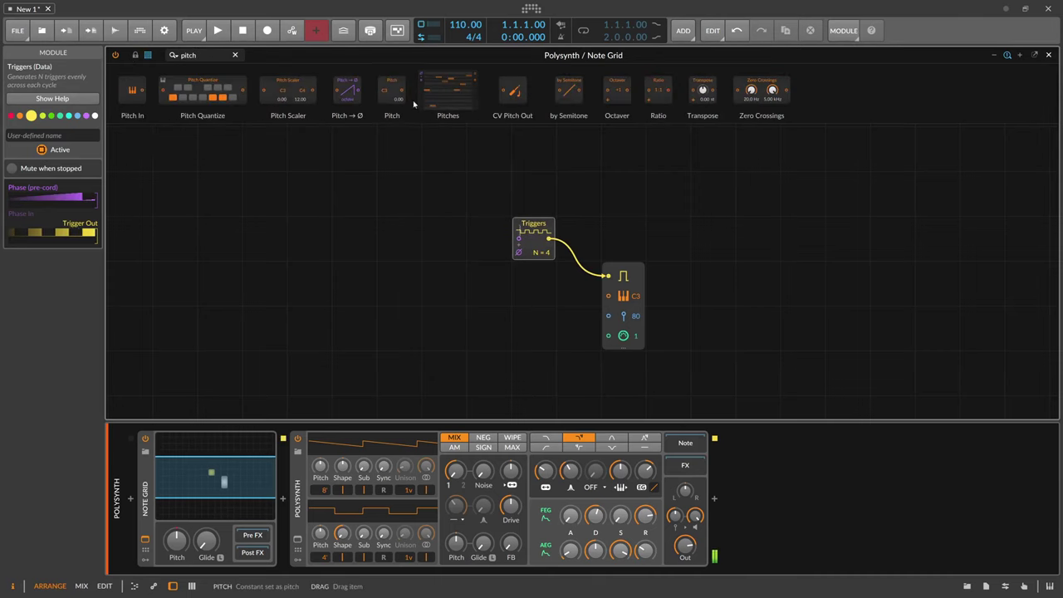
pyautogui.moveTo(420, 101); pyautogui.dragTo(427, 311)
pyautogui.moveTo(549, 327); pyautogui.dragTo(608, 295)
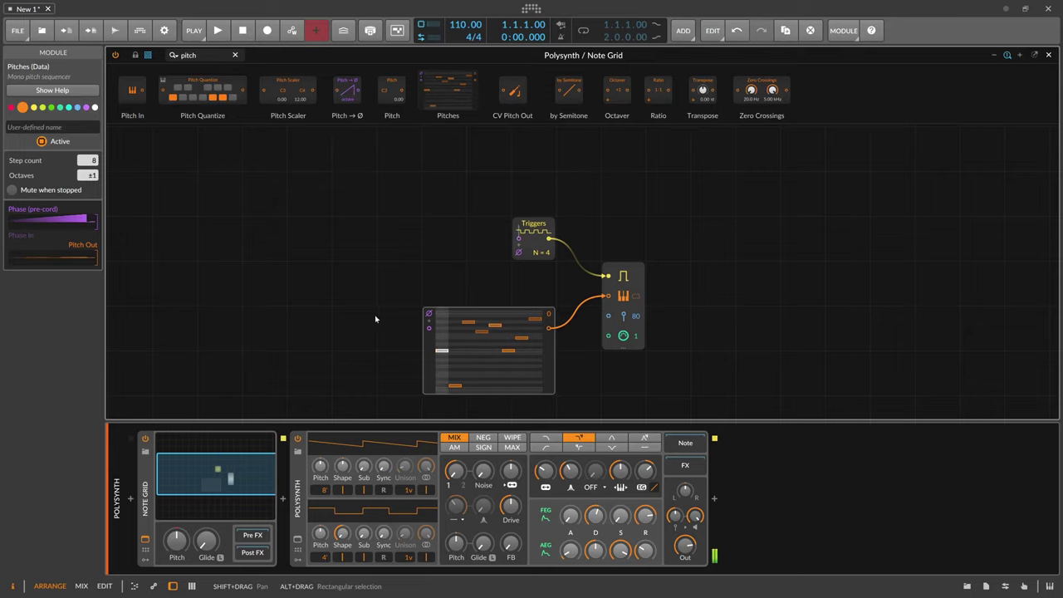
pyautogui.moveTo(375, 315); pyautogui.dragTo(373, 298)
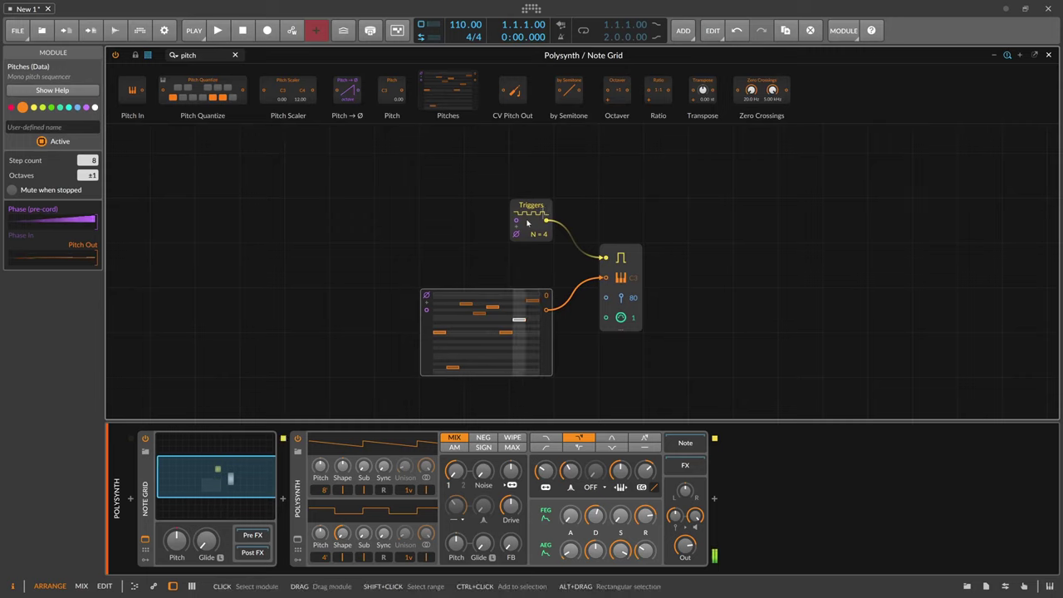
# Set the Note Grid device's voice stacking to 2.
pyautogui.click(307, 510)
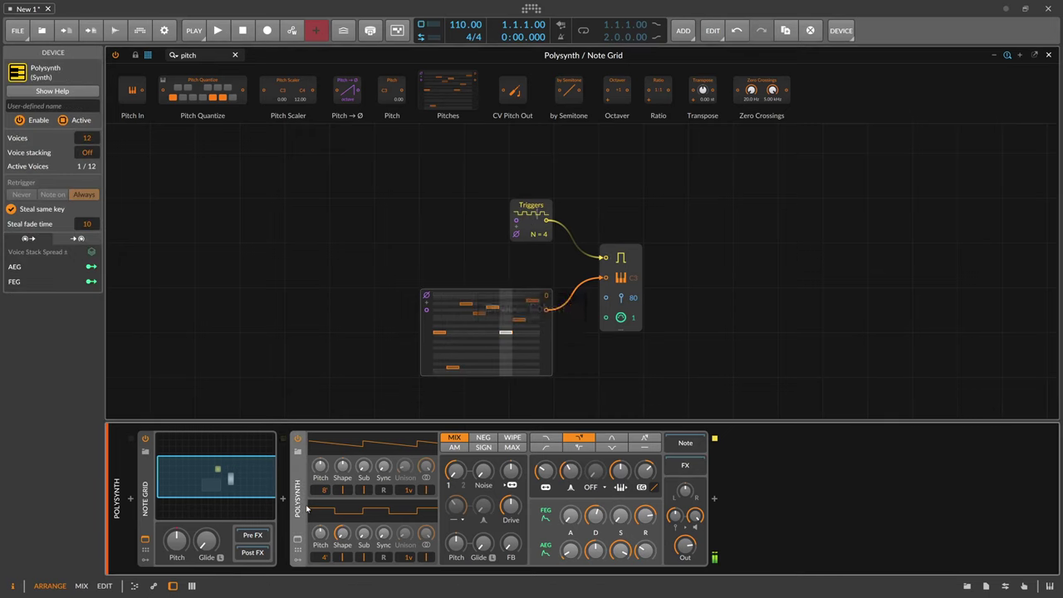
pyautogui.click(147, 495)
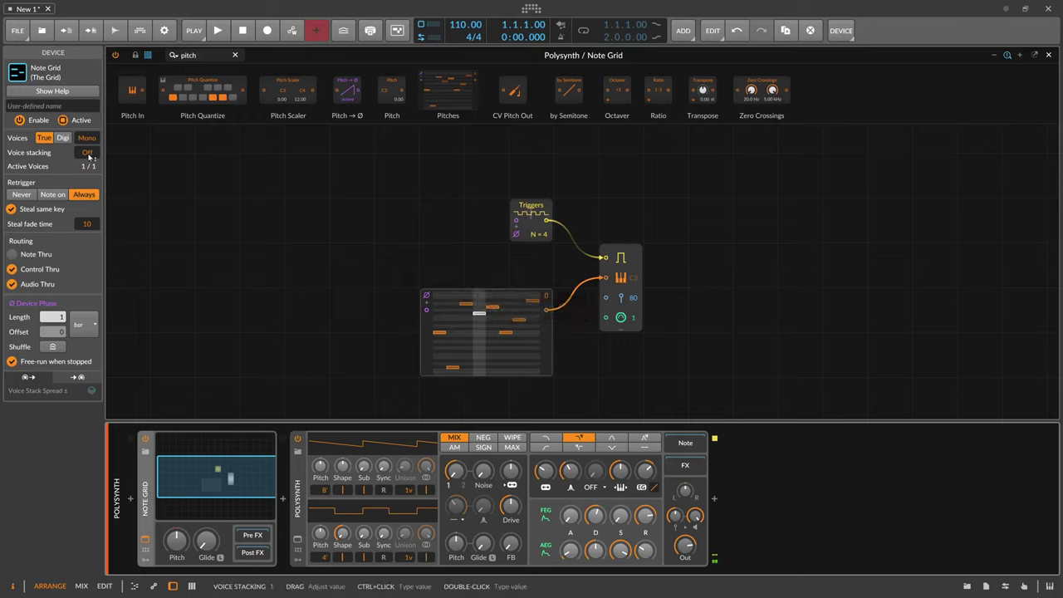
pyautogui.moveTo(80, 156); pyautogui.dragTo(84, 154)
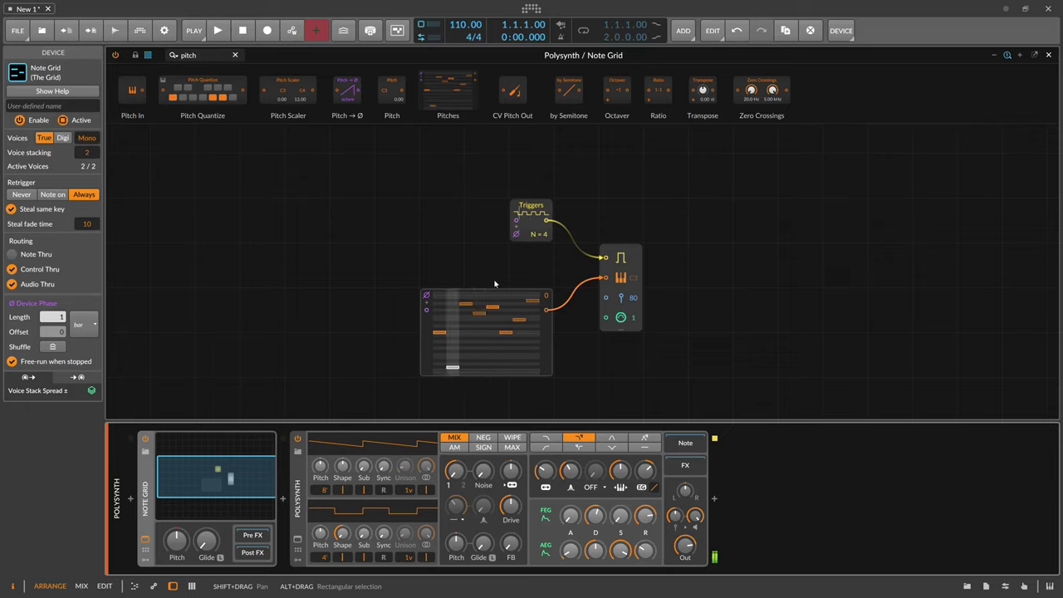
# Add a Voice Stack modulator to the Note Grid and set its mode to 0 to +1.
pyautogui.click(145, 560)
pyautogui.click(164, 455)
pyautogui.write('vo stack')
pyautogui.press('Return')
pyautogui.click(195, 454)
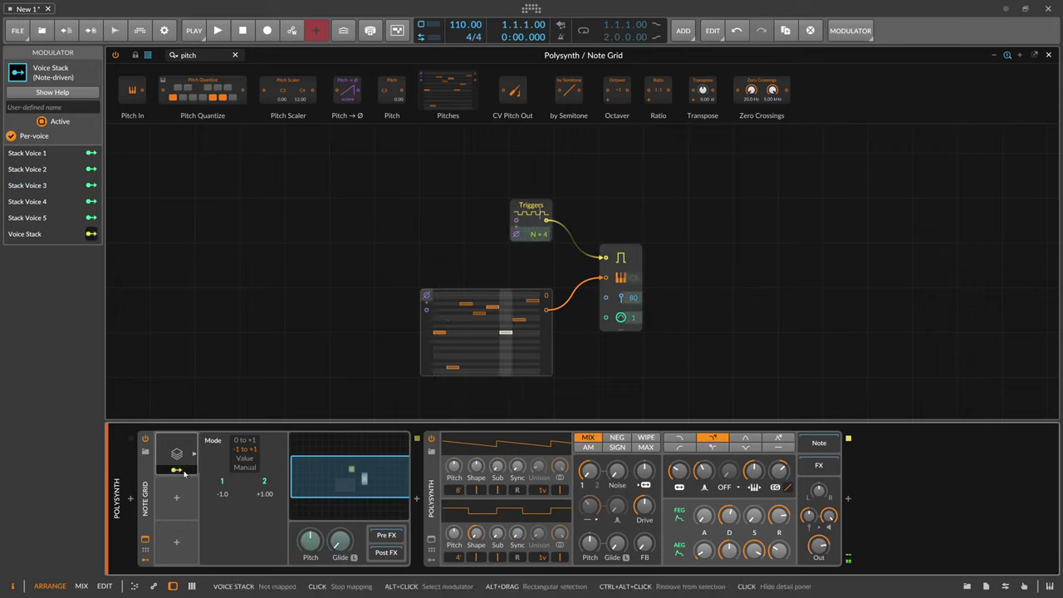
pyautogui.click(239, 441)
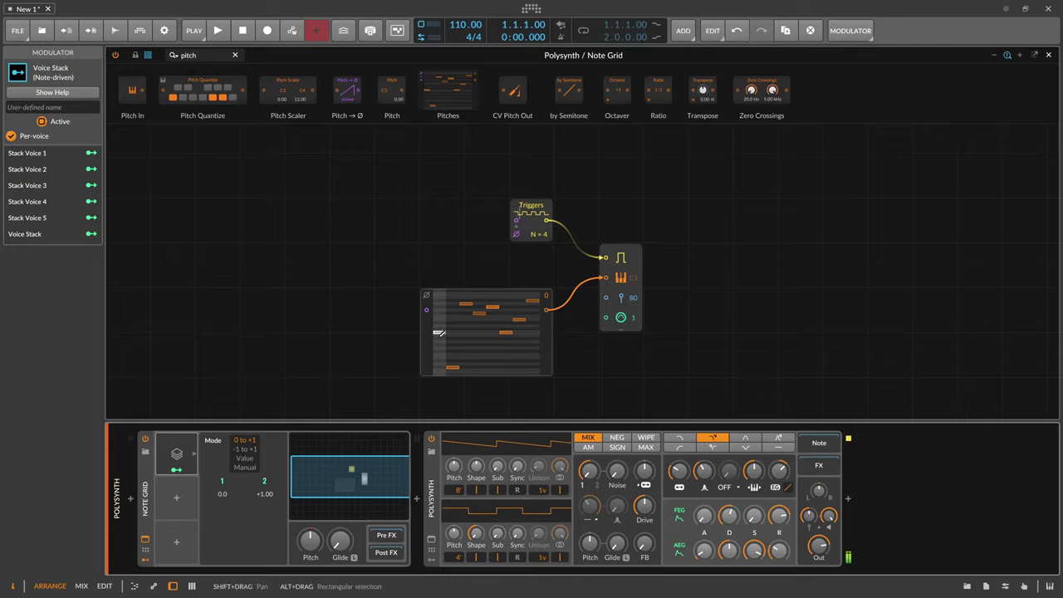
# Disable the phase pre-cord of the Pitches module and add a Phase In module in front of it.
pyautogui.click(429, 341)
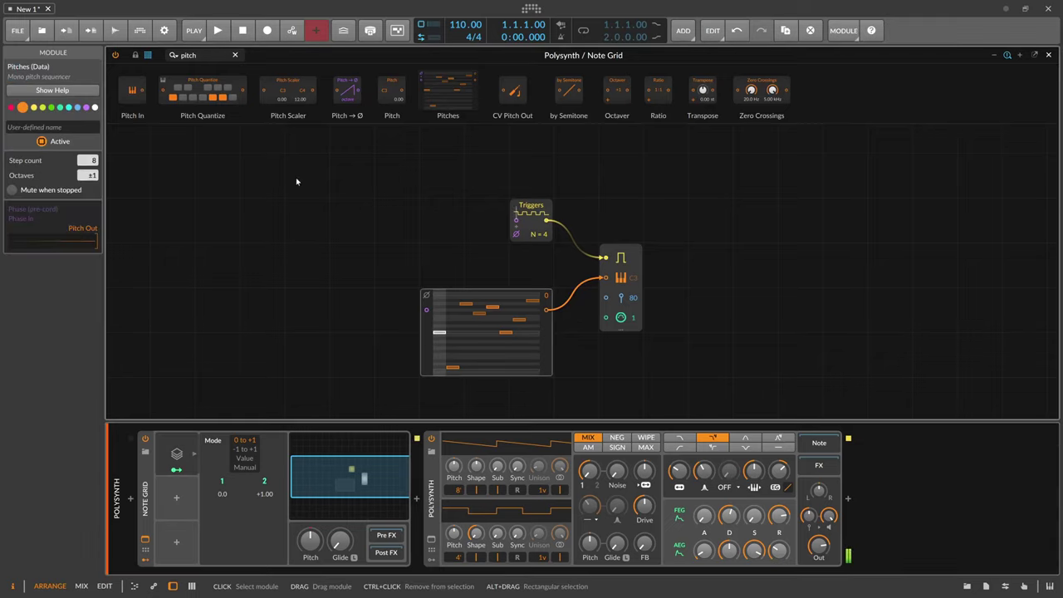
pyautogui.doubleClick(209, 57)
pyautogui.write('phase')
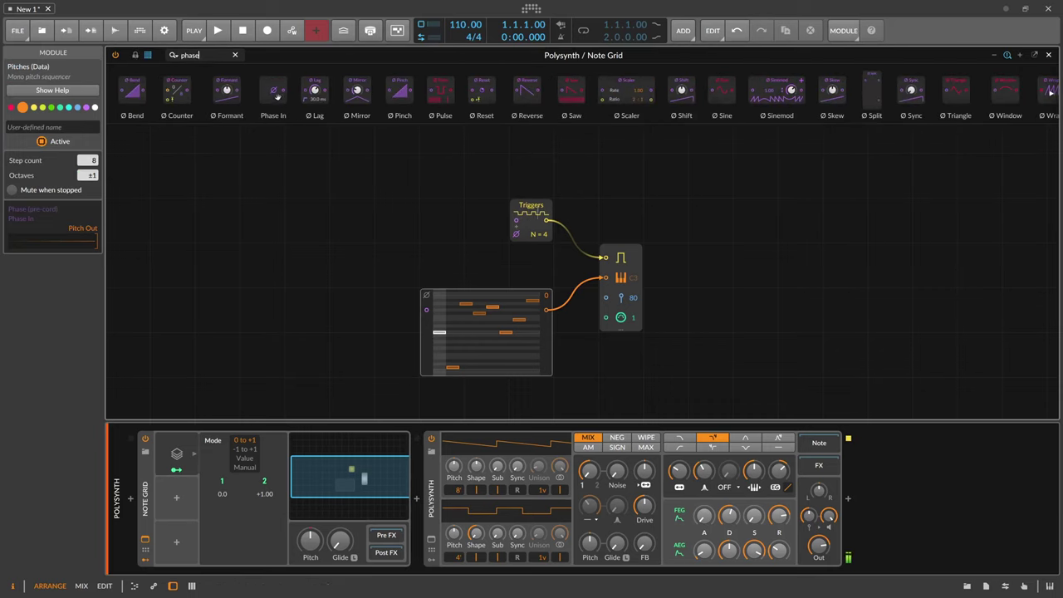
pyautogui.moveTo(277, 96); pyautogui.dragTo(218, 310)
# Add a Merge module feeding the Pitches phase input and connect Phase In to both of its signal inputs.
pyautogui.write('merge')
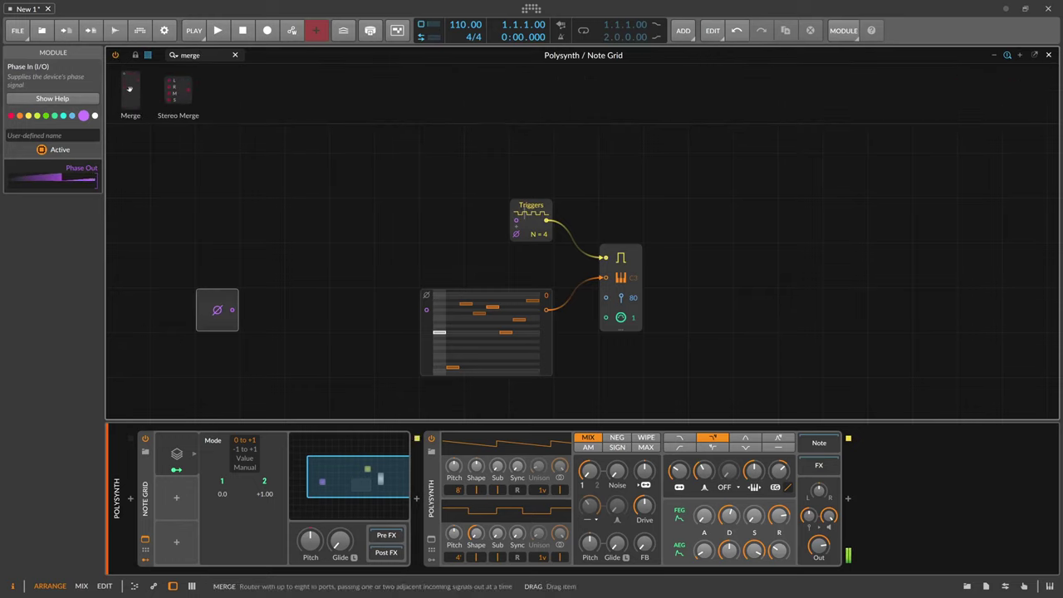
pyautogui.moveTo(130, 91); pyautogui.dragTo(365, 331)
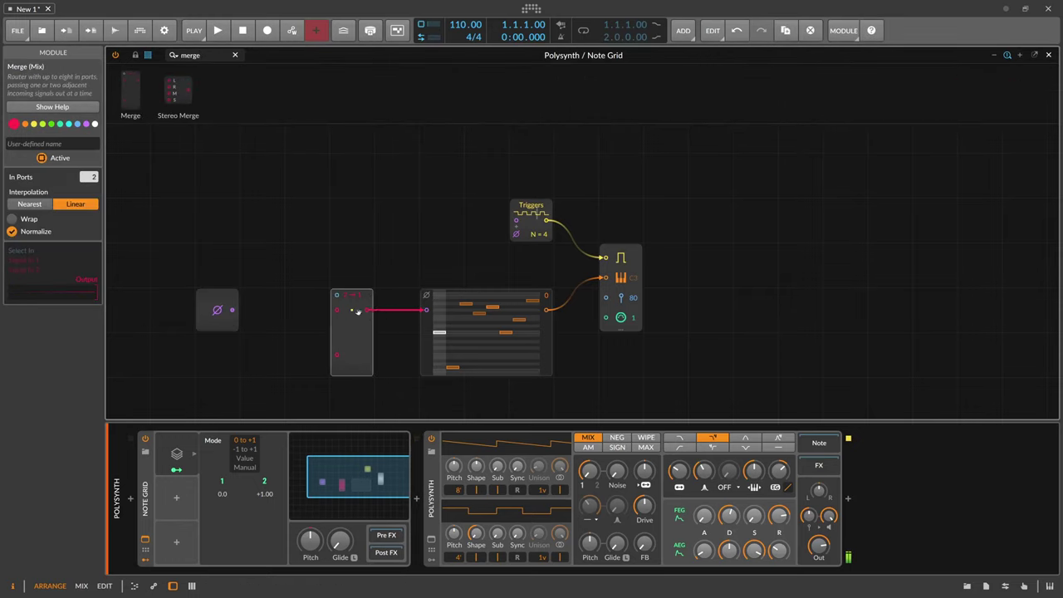
pyautogui.moveTo(328, 311); pyautogui.dragTo(336, 310)
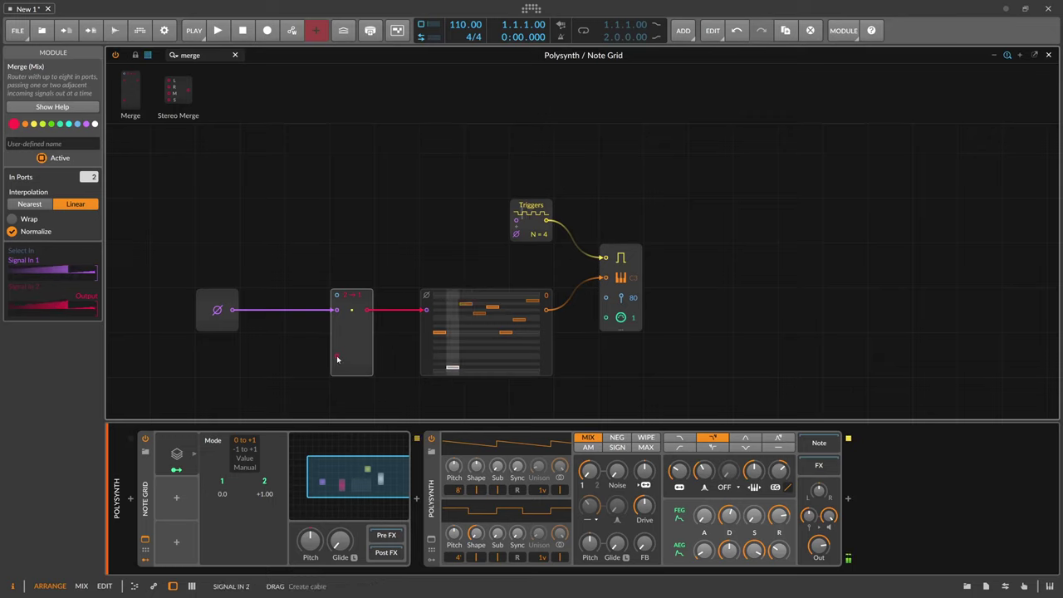
pyautogui.moveTo(337, 359); pyautogui.dragTo(233, 310)
pyautogui.moveTo(329, 359); pyautogui.dragTo(335, 357)
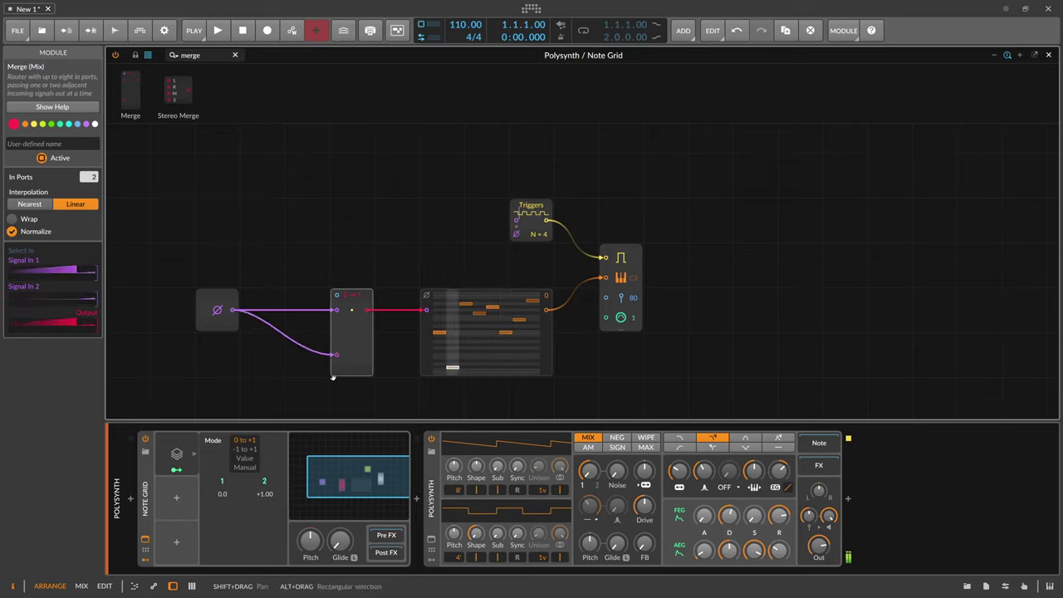
# Insert a phase Reverse module on the cable into the second input of Merge.
pyautogui.click(191, 56)
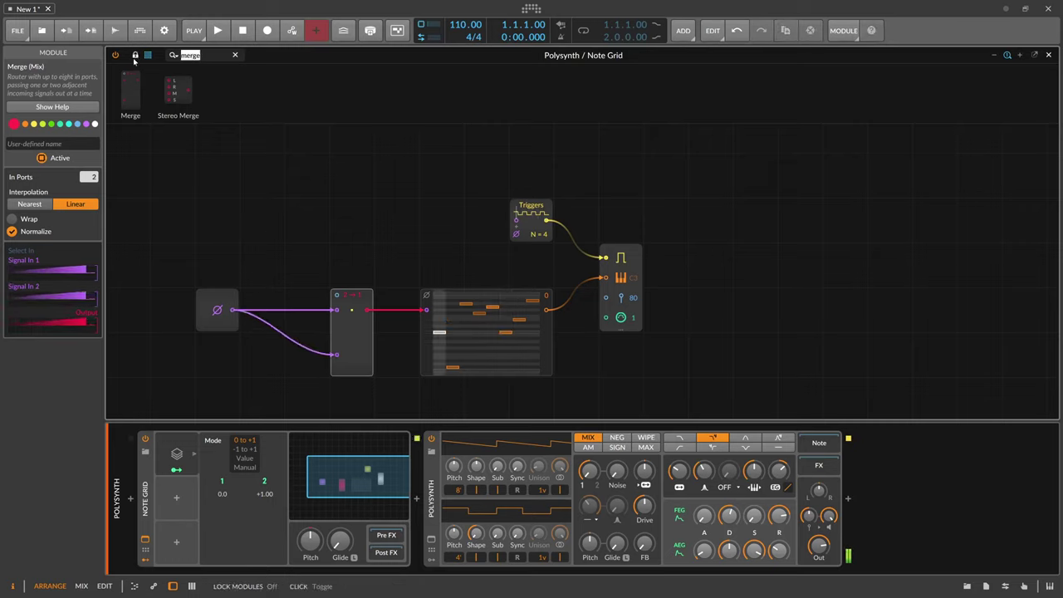
pyautogui.write('rever')
pyautogui.moveTo(135, 90); pyautogui.dragTo(315, 352)
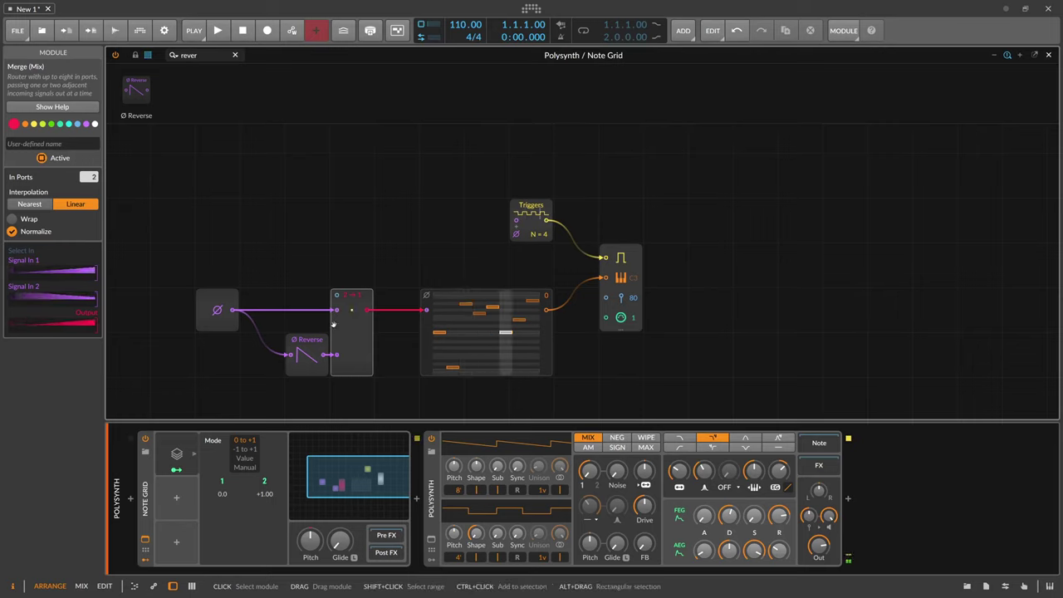
# Add a Value module connected to Merge's select input and modulate its knob with the Voice Stack modulator.
pyautogui.doubleClick(207, 55)
pyautogui.write('value')
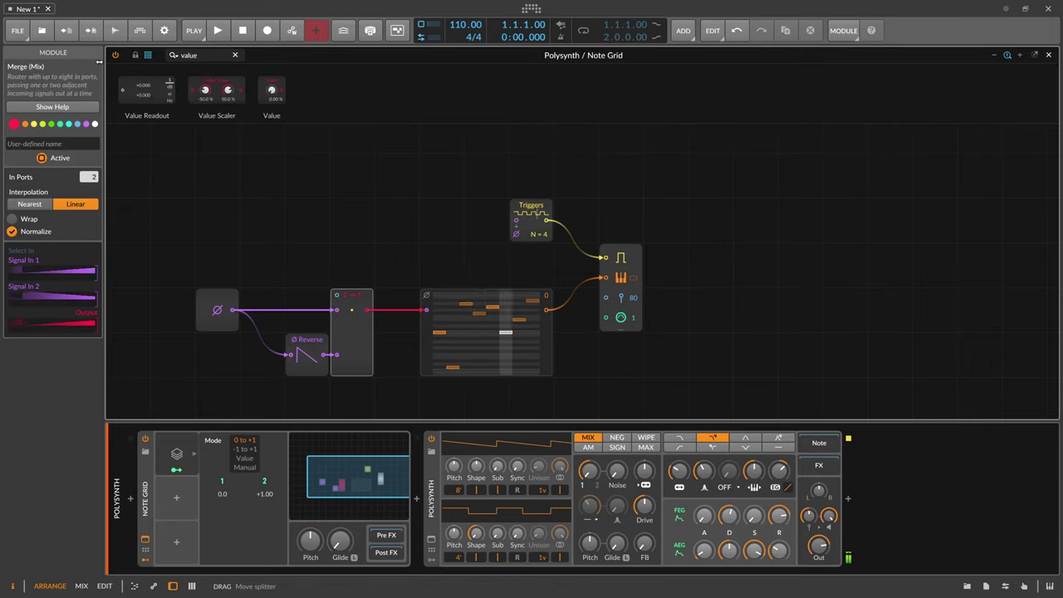
pyautogui.moveTo(272, 91); pyautogui.dragTo(343, 296)
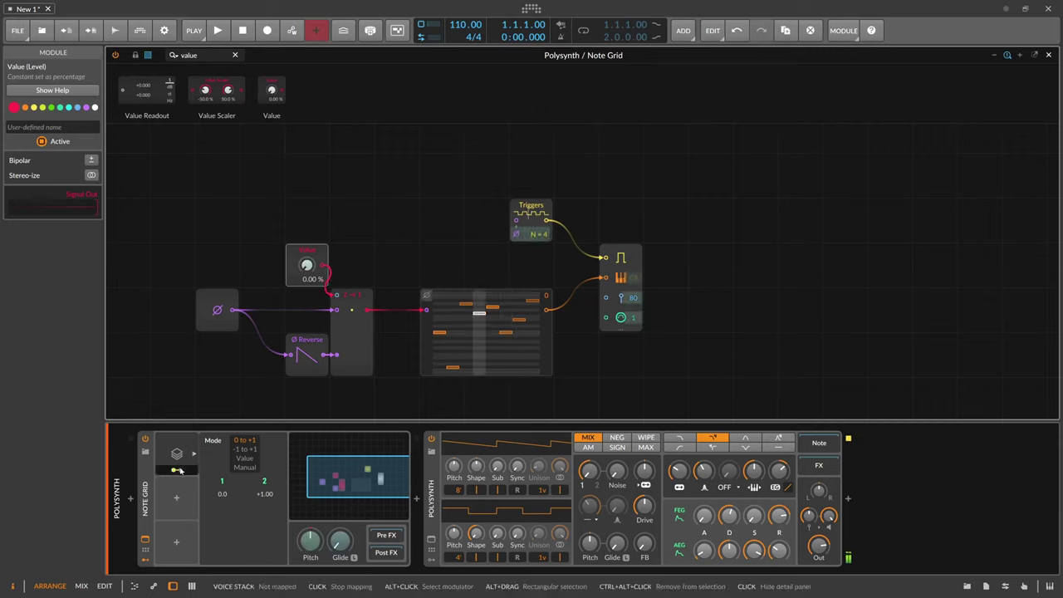
pyautogui.click(307, 265)
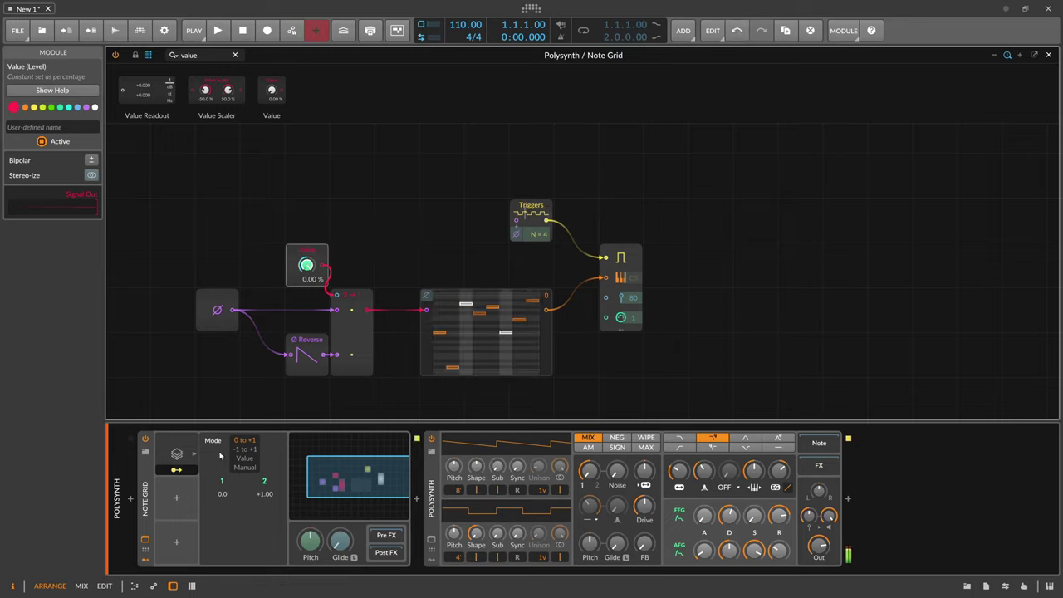
pyautogui.click(354, 310)
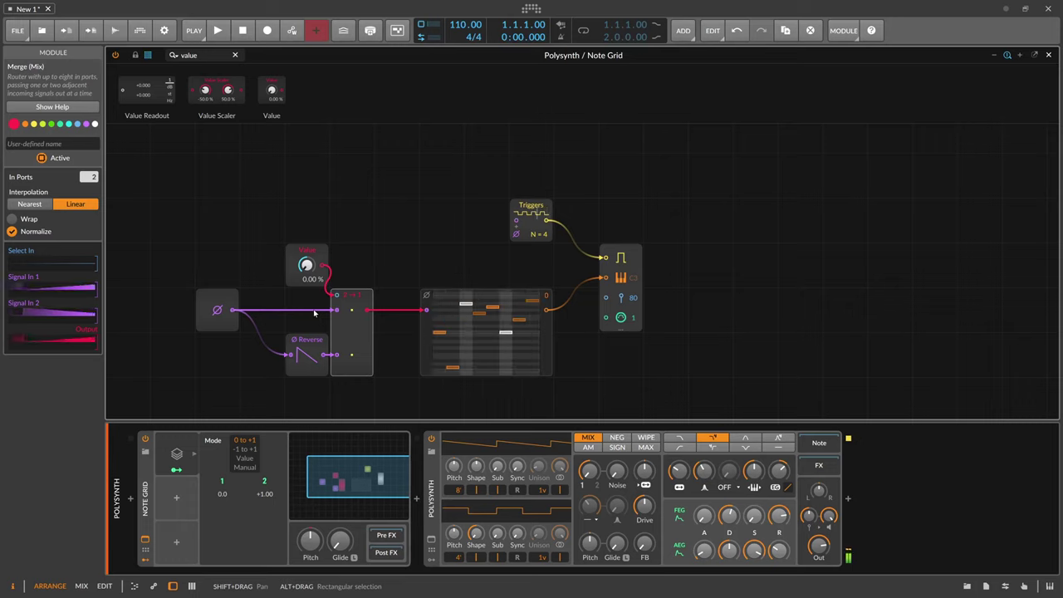
pyautogui.click(313, 354)
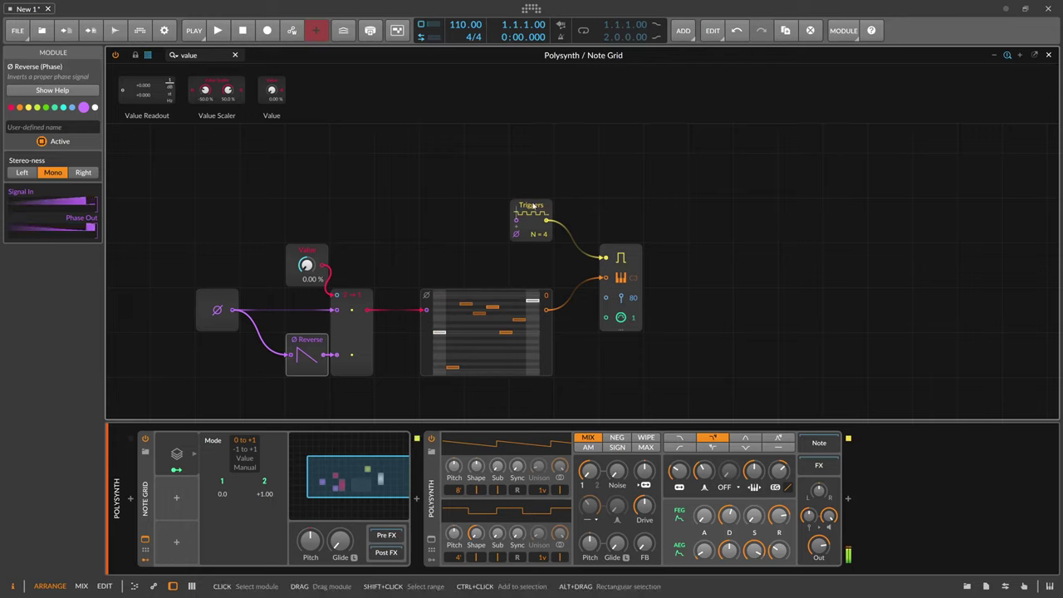
# Move Triggers up and away from Note Out, paste a copy of Merge beside it, and connect Triggers to the copy's first input.
pyautogui.moveTo(532, 207); pyautogui.dragTo(486, 162)
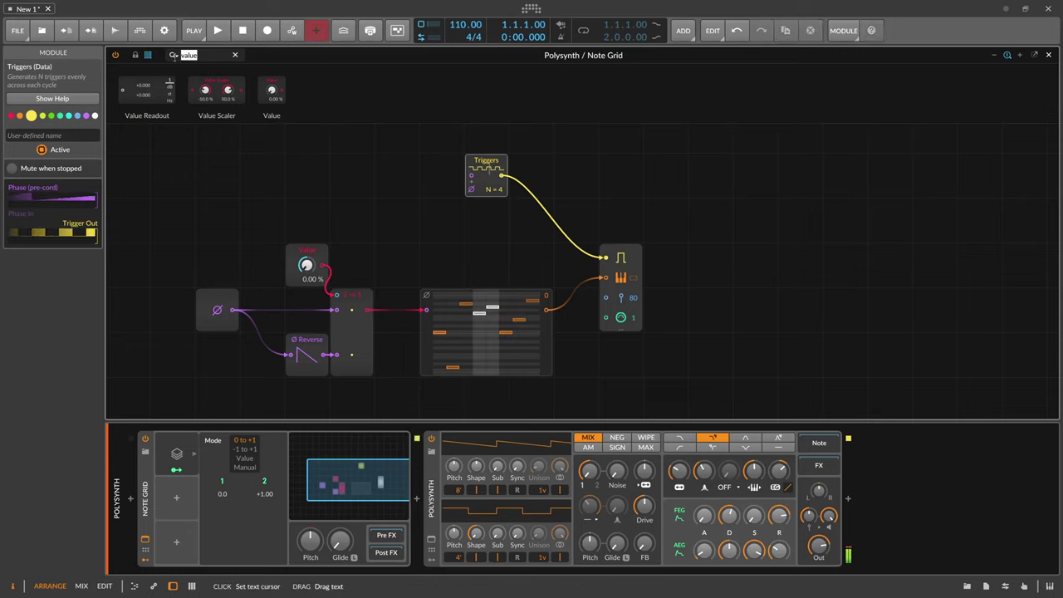
pyautogui.click(351, 220)
pyautogui.click(352, 295)
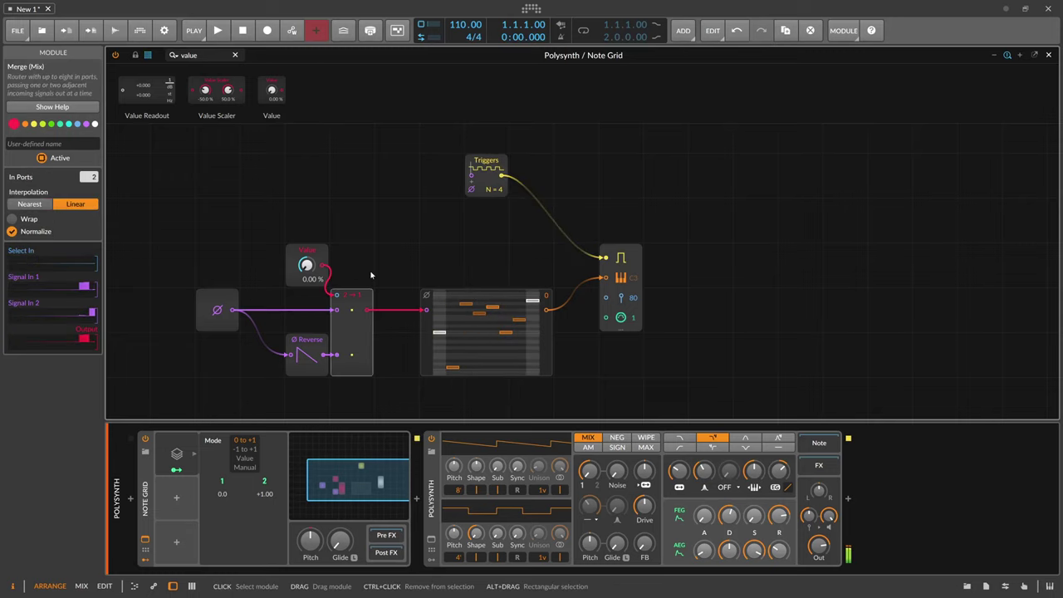
pyautogui.click(530, 191)
pyautogui.hotkey('ctrl', 'v')
pyautogui.click(501, 177)
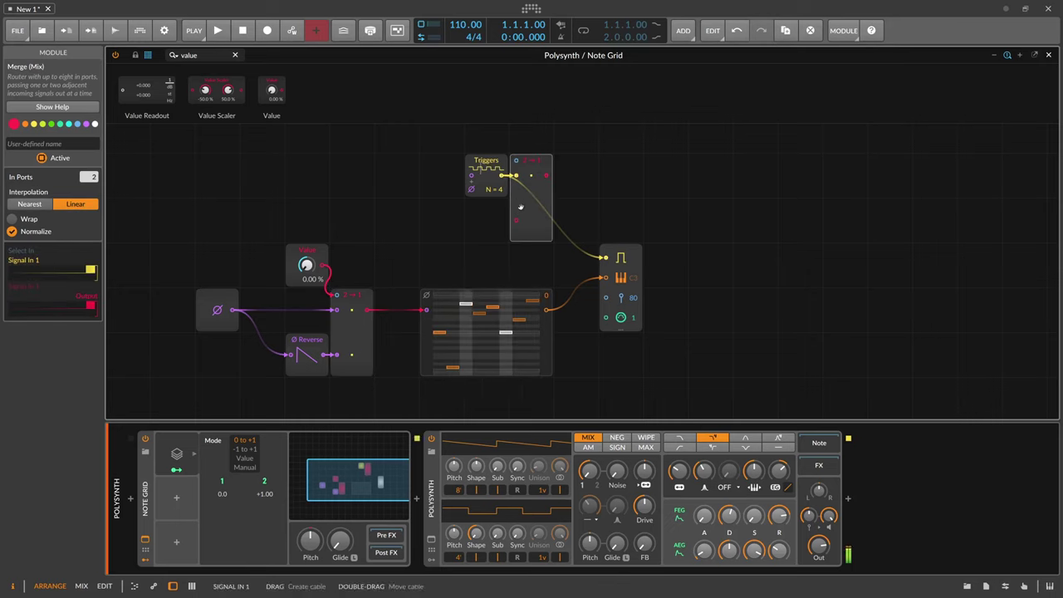
# Duplicate the Triggers module, connect the copy to the new Merge's second input, and set its trigger count to 5.
pyautogui.click(488, 176)
pyautogui.hotkey('ctrl', 'd')
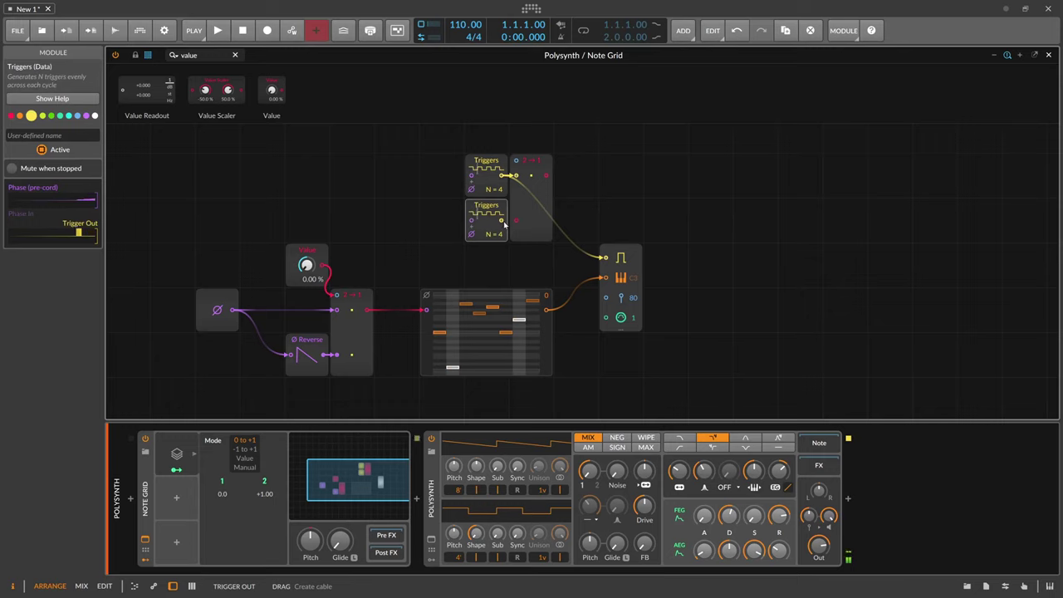
pyautogui.moveTo(498, 237); pyautogui.dragTo(498, 232)
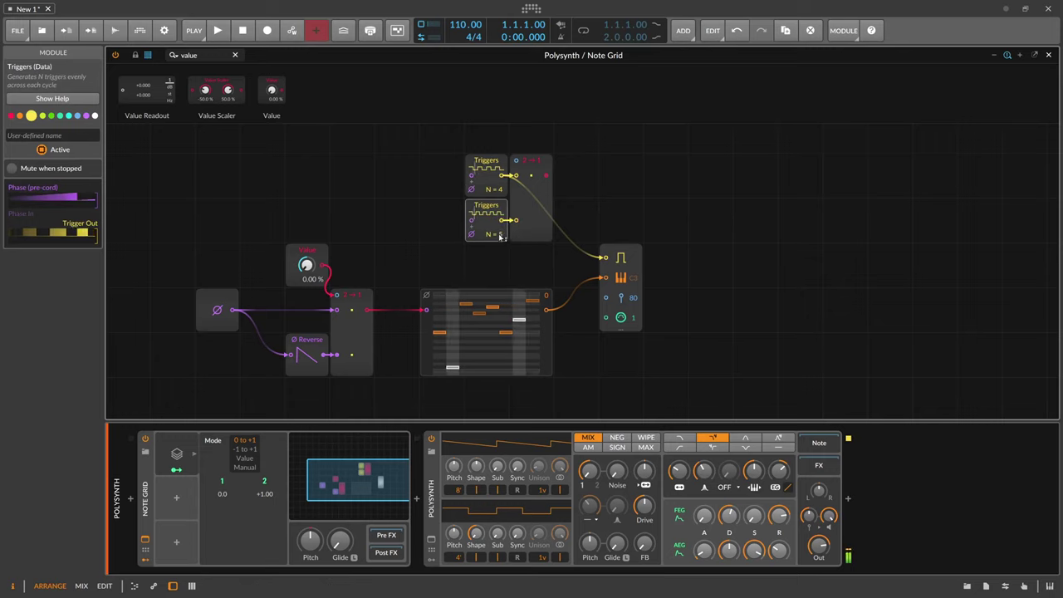
# Connect the Triggers Merge output to Note Out's gate input and Value's output to that Merge's select input.
pyautogui.moveTo(545, 175); pyautogui.dragTo(603, 258)
pyautogui.moveTo(326, 266); pyautogui.dragTo(515, 165)
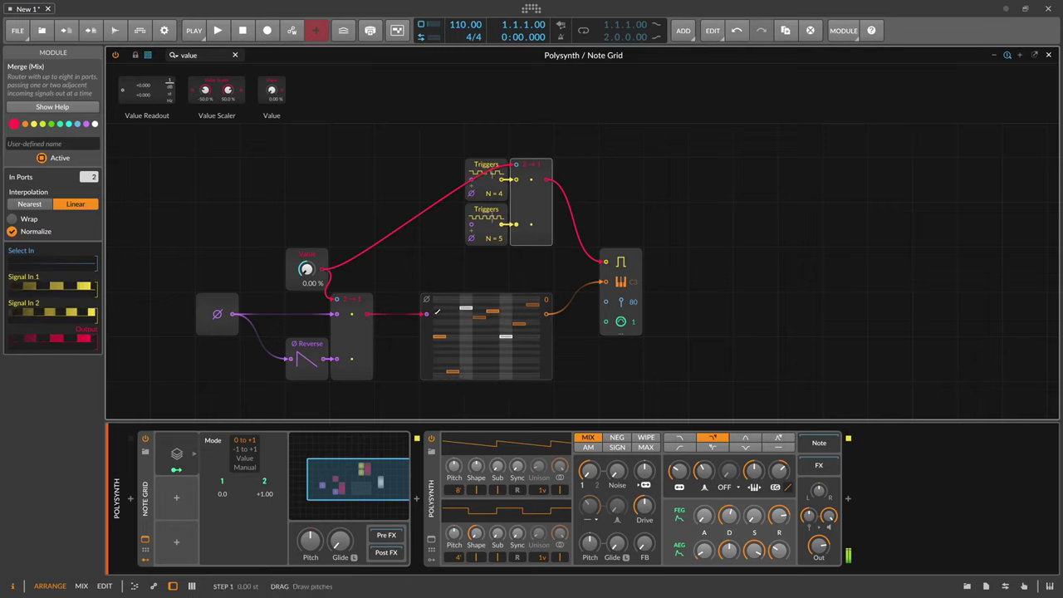
pyautogui.click(429, 322)
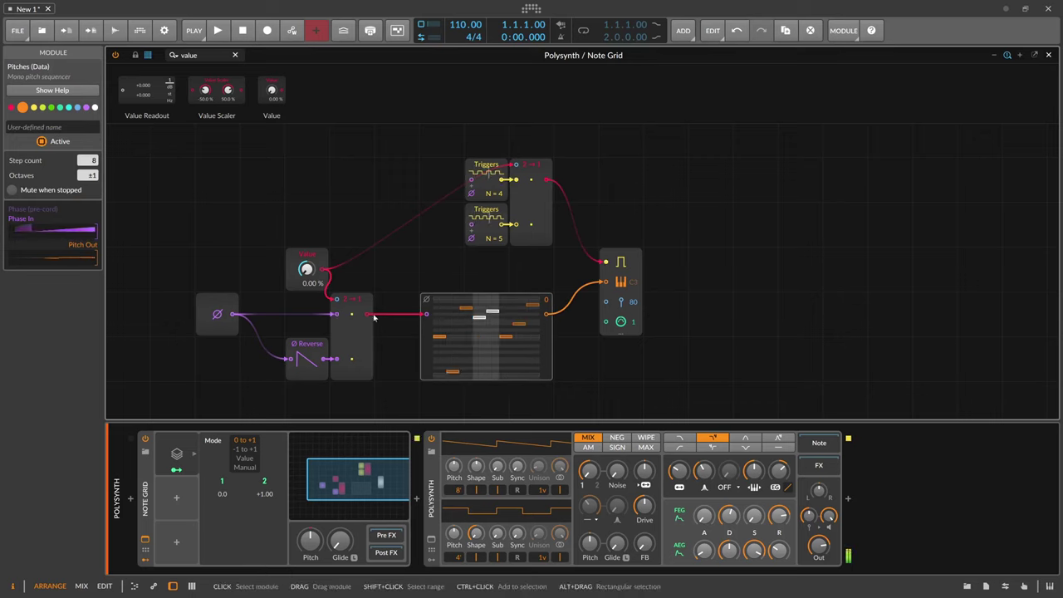
pyautogui.click(486, 166)
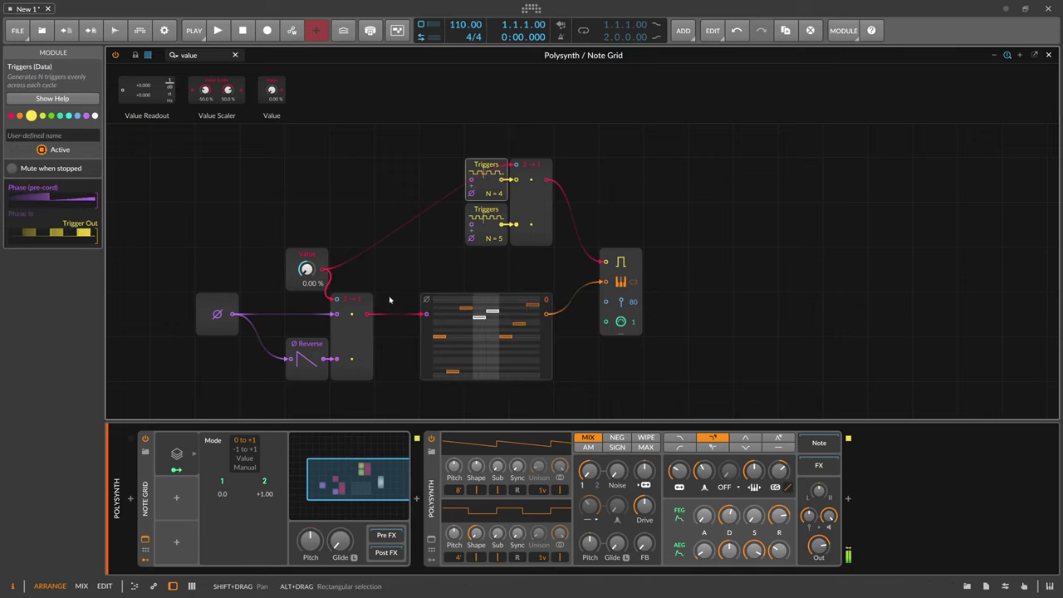
pyautogui.click(311, 348)
pyautogui.click(495, 220)
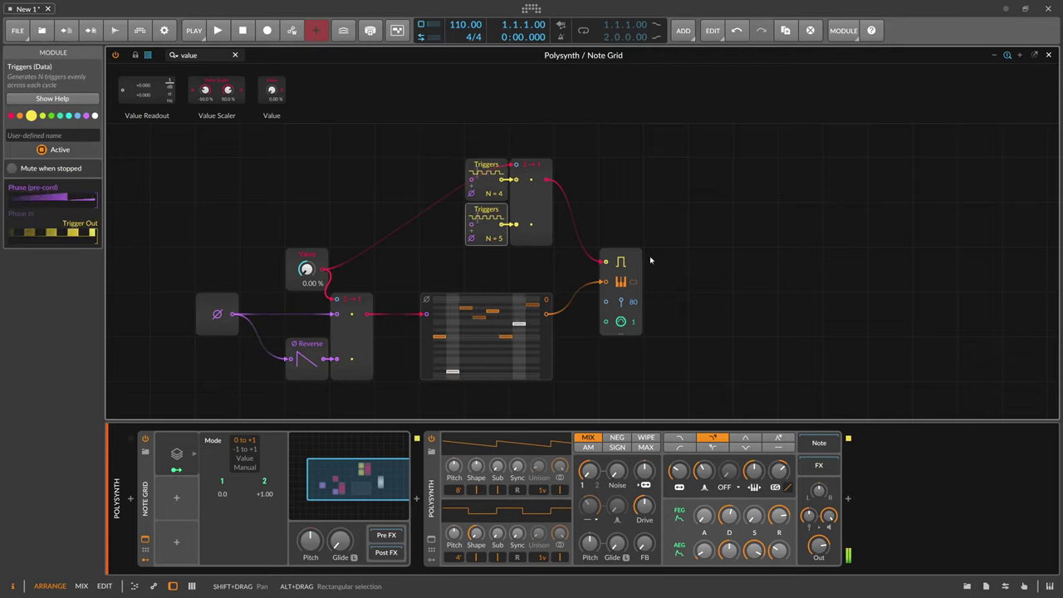
# Move Note Out away, insert Sample / Hold on its pitch cable, and connect the Triggers Merge output to Sample / Hold's trigger input.
pyautogui.moveTo(635, 258); pyautogui.dragTo(725, 257)
pyautogui.moveTo(212, 57); pyautogui.dragTo(122, 65)
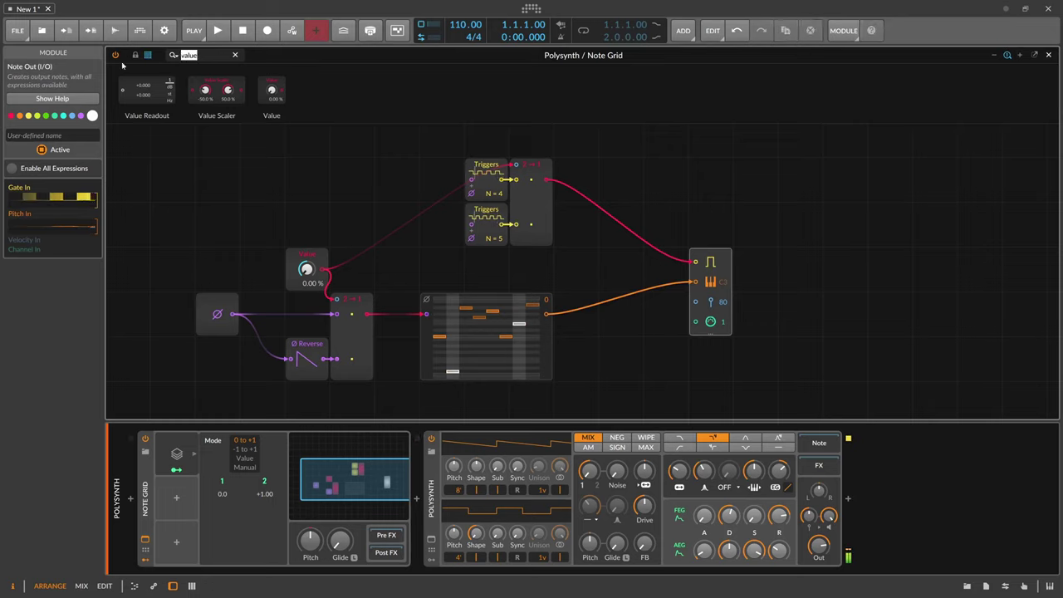
pyautogui.write('sampl')
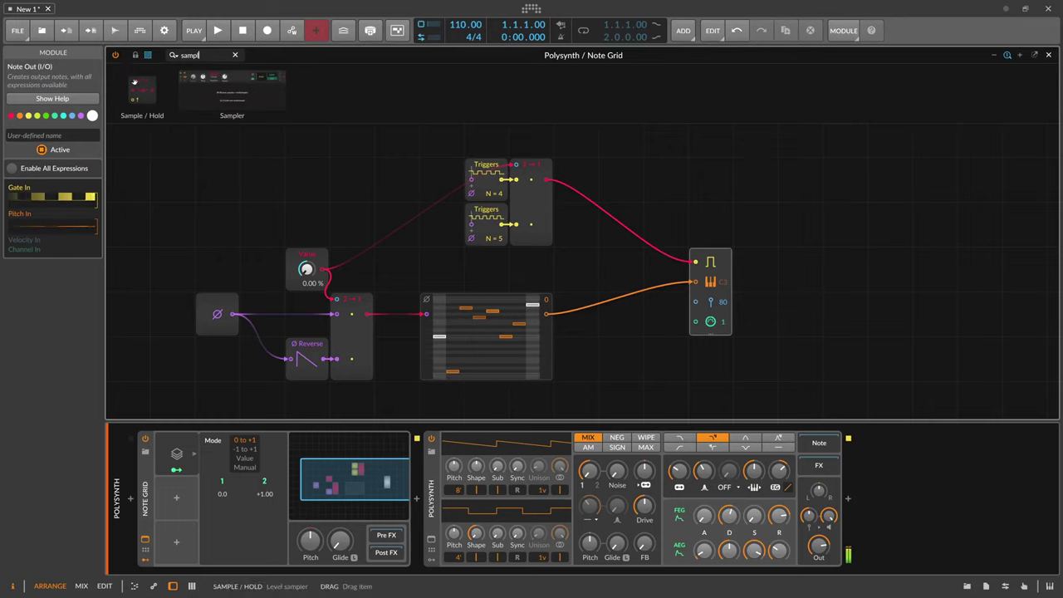
pyautogui.moveTo(695, 281); pyautogui.dragTo(696, 281)
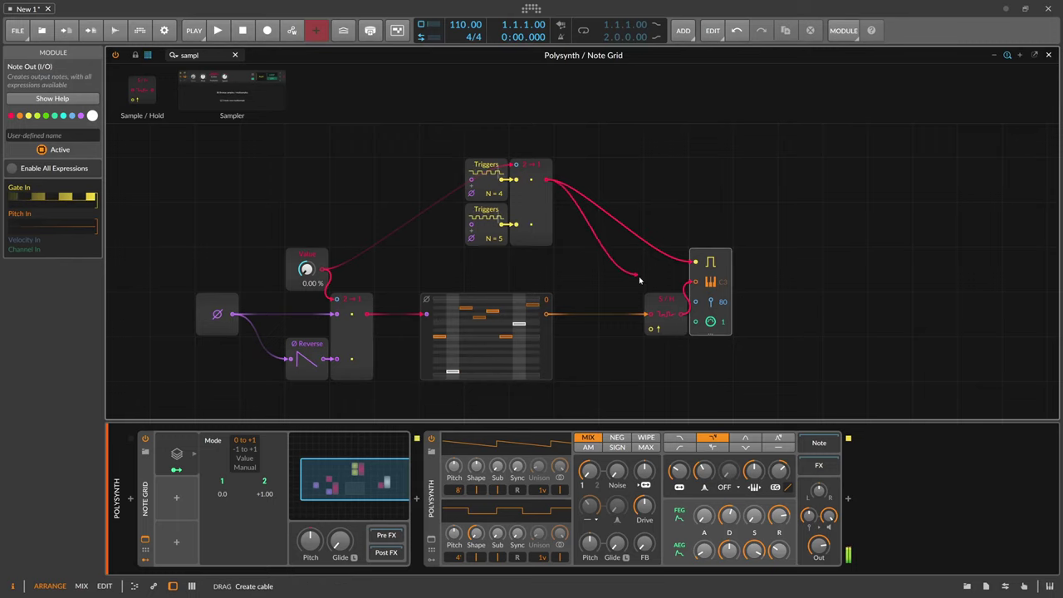
pyautogui.moveTo(546, 181); pyautogui.dragTo(652, 328)
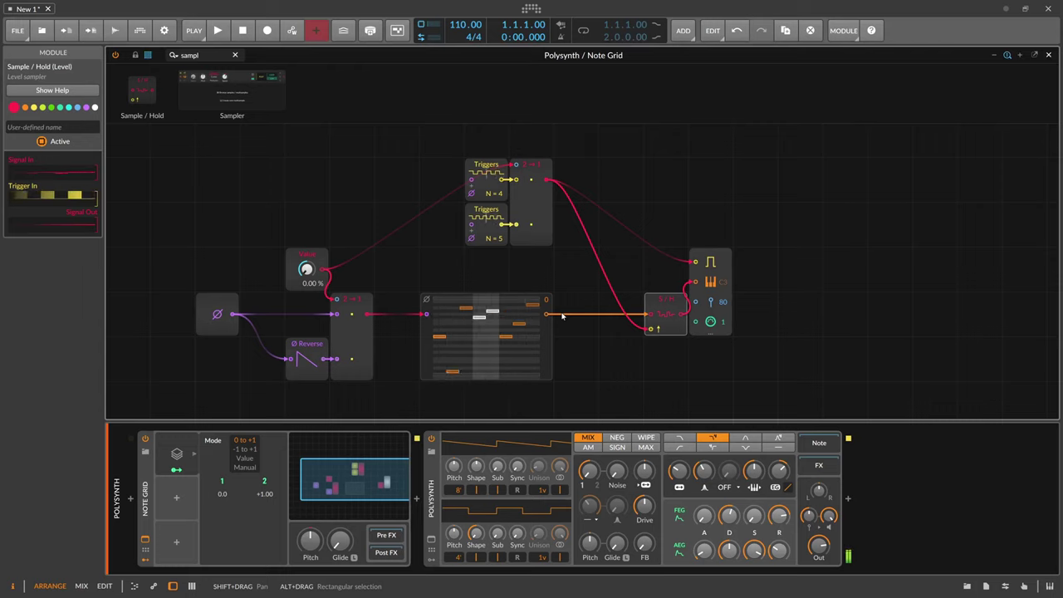
# Set the second Triggers module's count to 6 and the Note Grid's voice stacking to 3.
pyautogui.moveTo(502, 241); pyautogui.dragTo(503, 232)
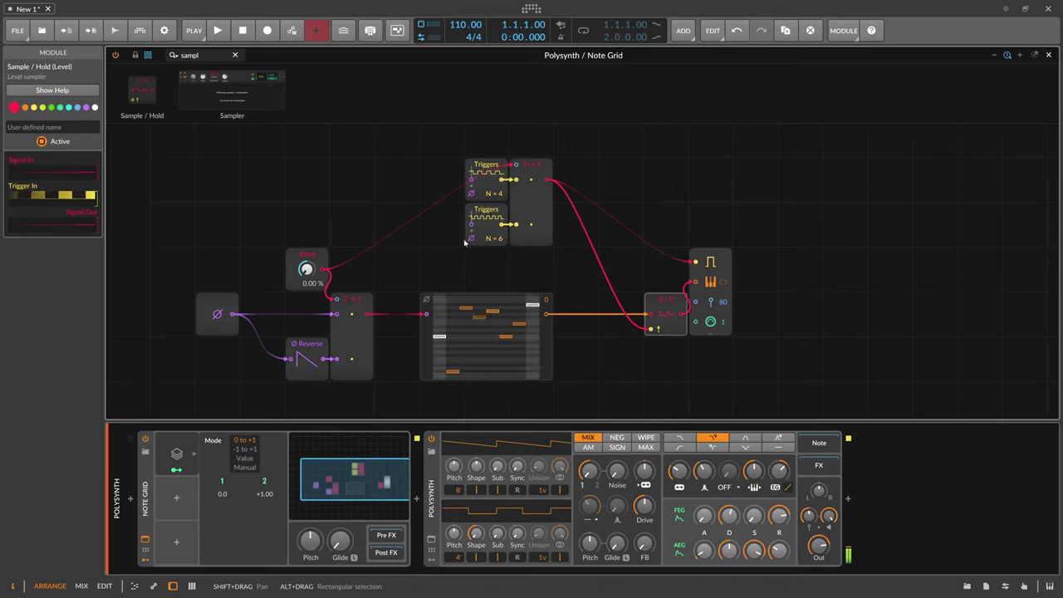
pyautogui.scroll(-2, 473, 240)
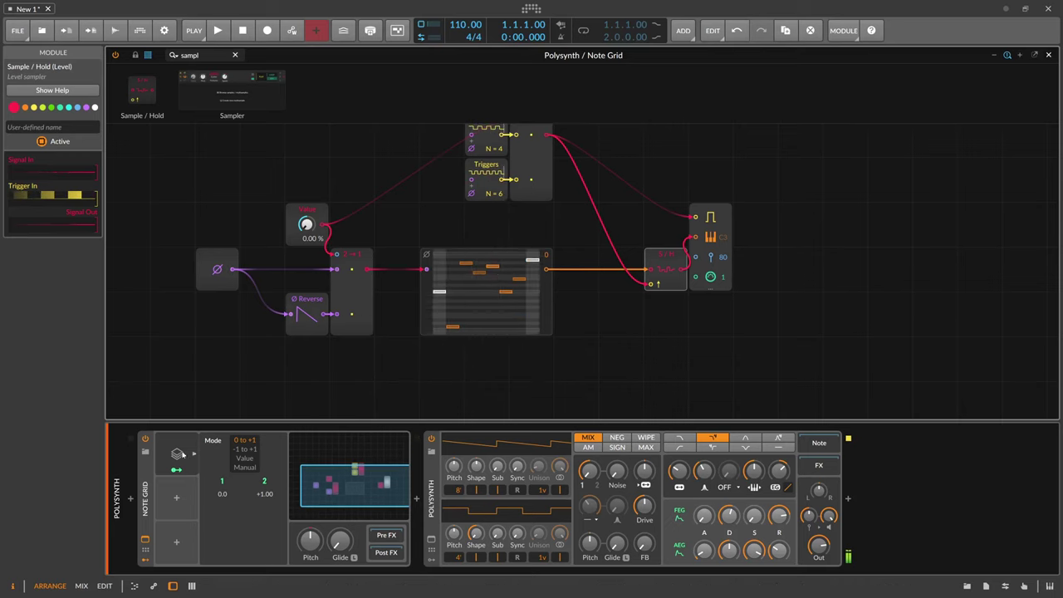
pyautogui.click(146, 490)
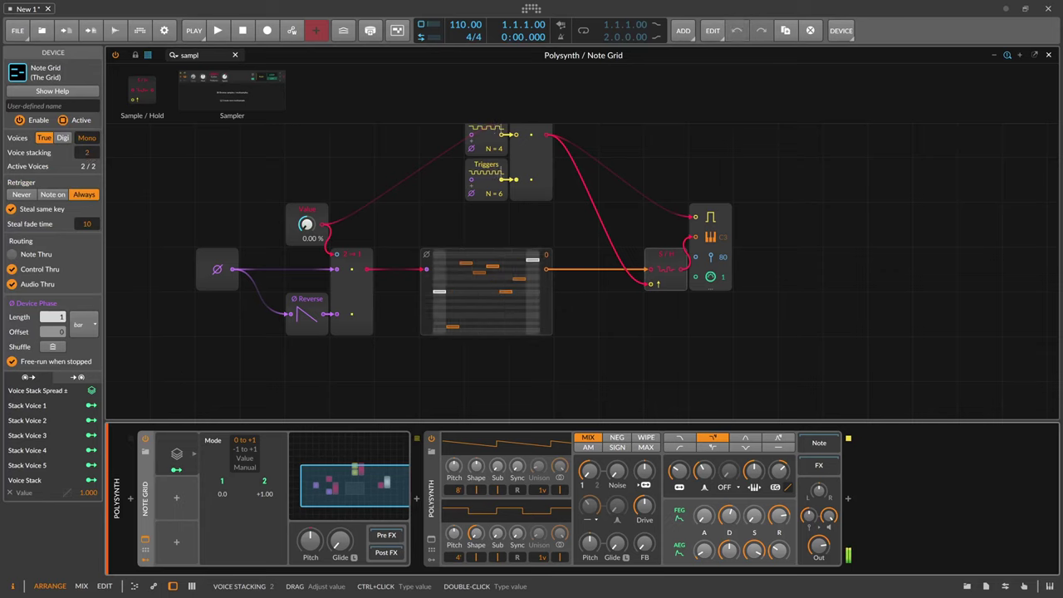
pyautogui.moveTo(88, 157); pyautogui.dragTo(88, 149)
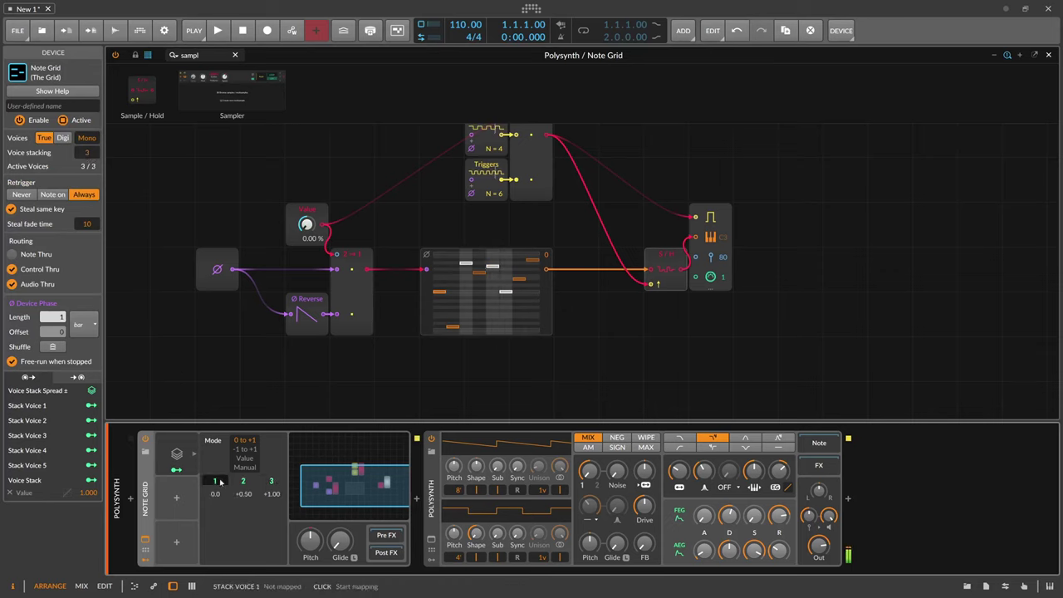
pyautogui.click(177, 452)
pyautogui.click(178, 449)
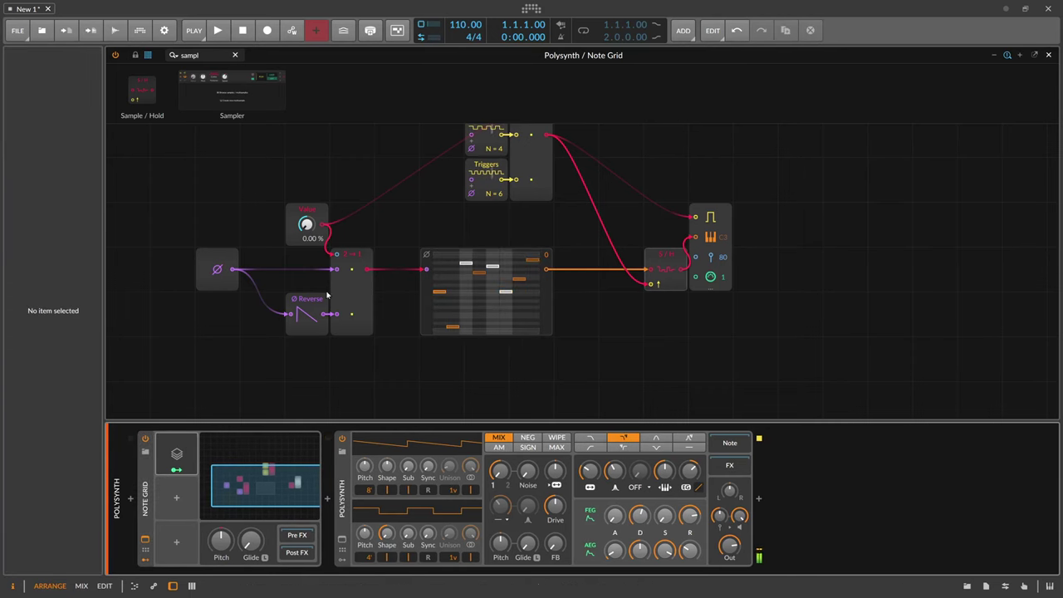
# Set the number of in ports to 3 on both Merge modules.
pyautogui.click(351, 278)
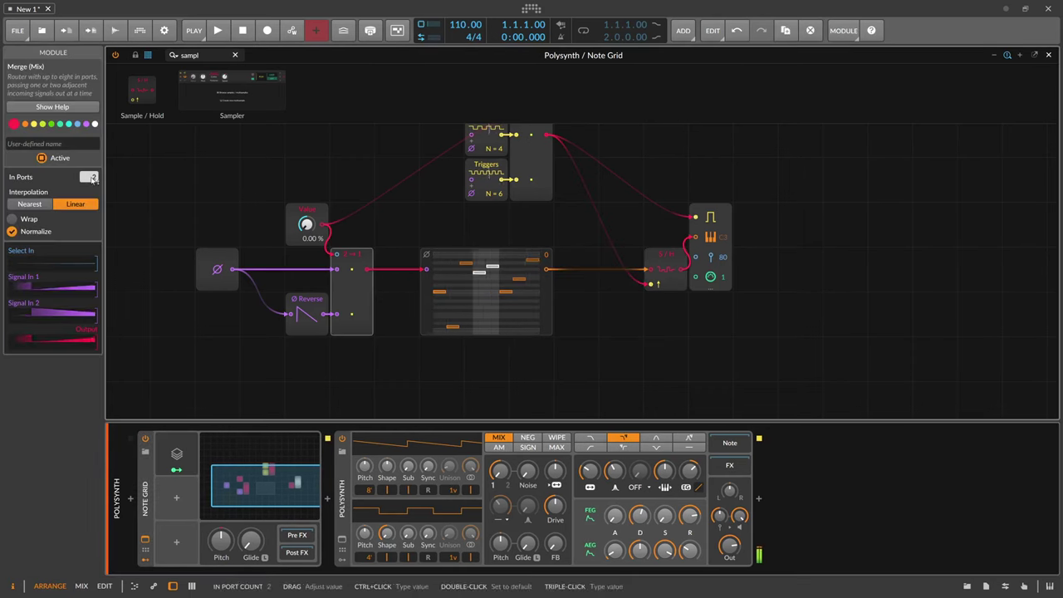
pyautogui.moveTo(90, 177); pyautogui.dragTo(90, 170)
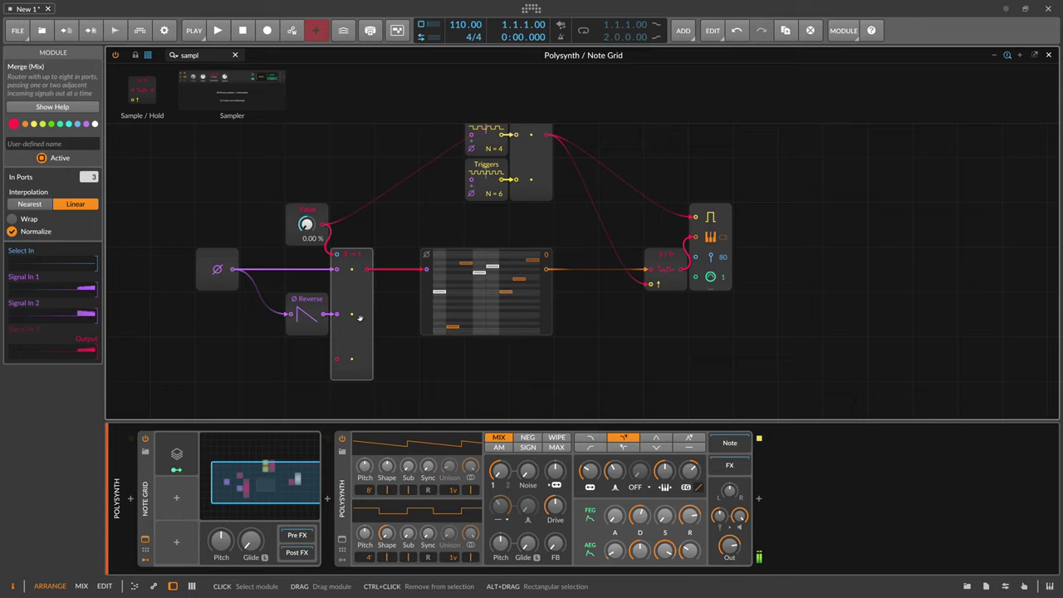
pyautogui.click(527, 190)
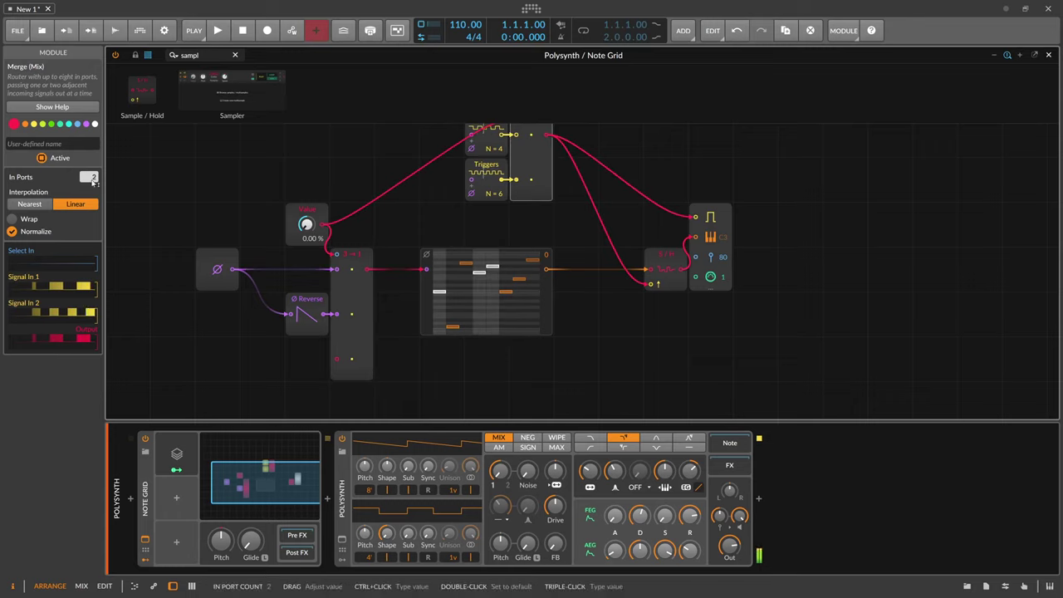
# Paste a copy of Triggers at the Triggers Merge's third input and set its count to 7.
pyautogui.click(490, 167)
pyautogui.hotkey('ctrl', 'c')
pyautogui.click(488, 213)
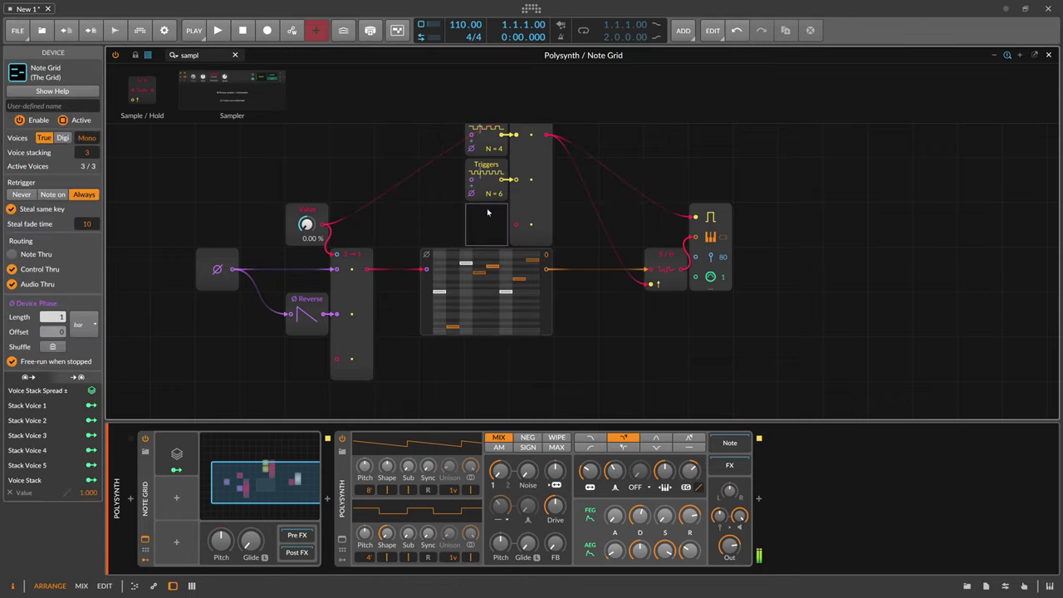
pyautogui.hotkey('ctrl', 'v')
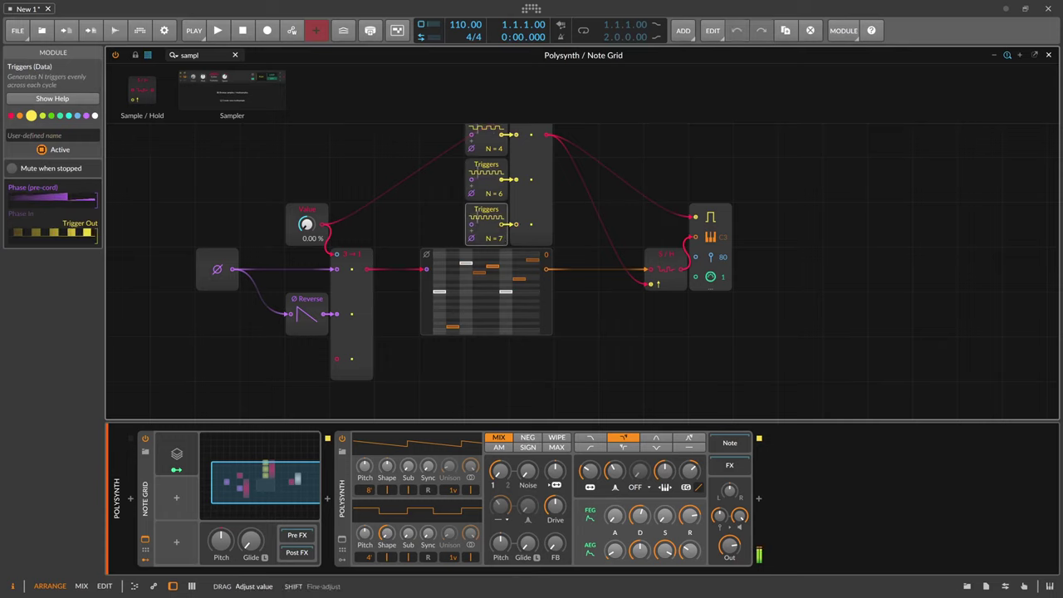
# Add a Ø Scaler with a 1:2 ratio, fed by the Phase module and connected to the phase Merge's third input.
pyautogui.click(352, 325)
pyautogui.click(300, 317)
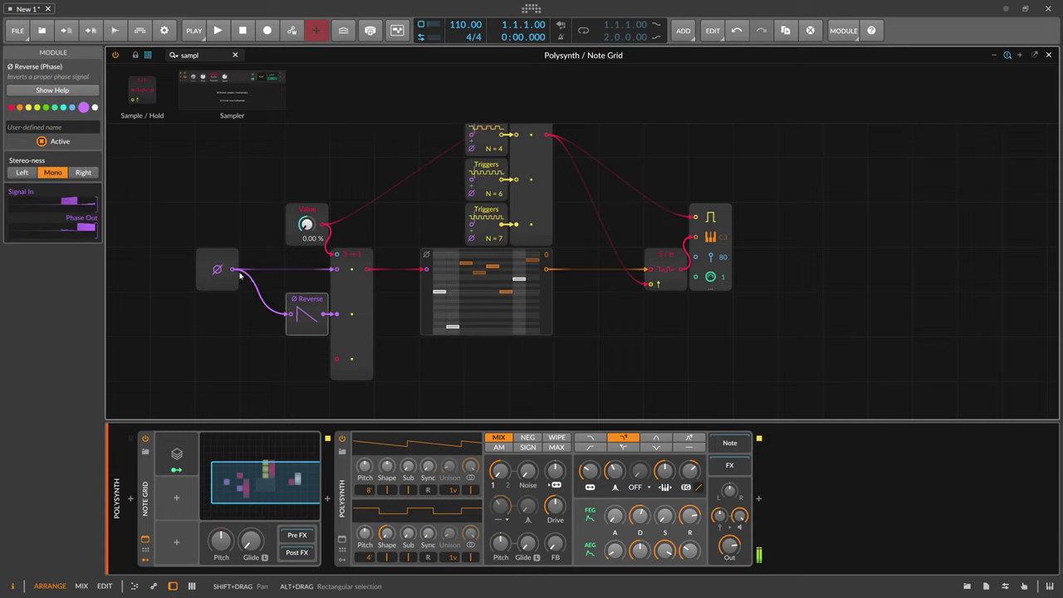
pyautogui.moveTo(201, 56); pyautogui.dragTo(154, 59)
pyautogui.write('sca')
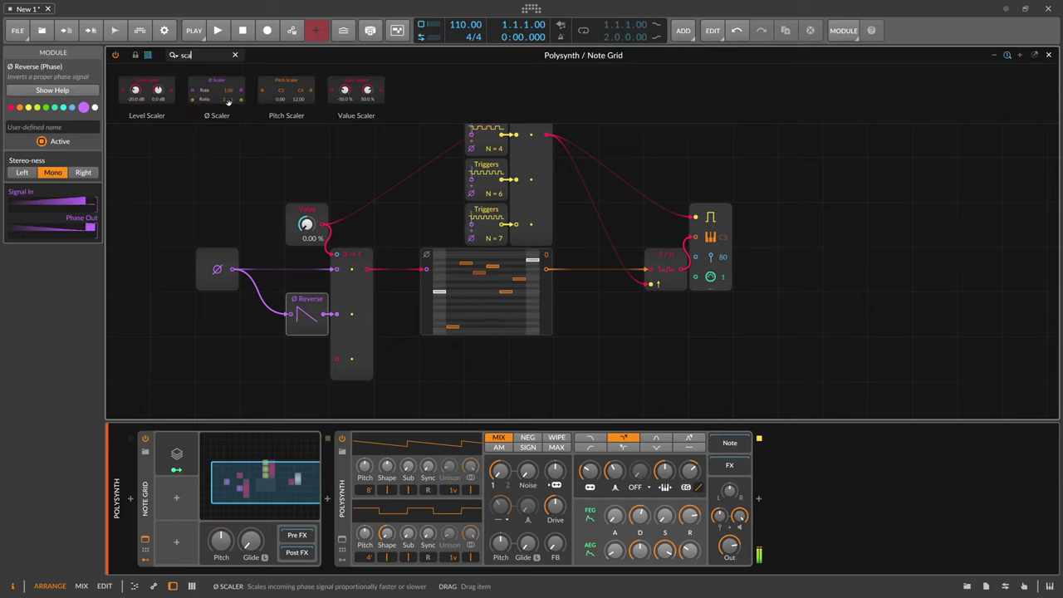
pyautogui.moveTo(229, 100); pyautogui.dragTo(245, 359)
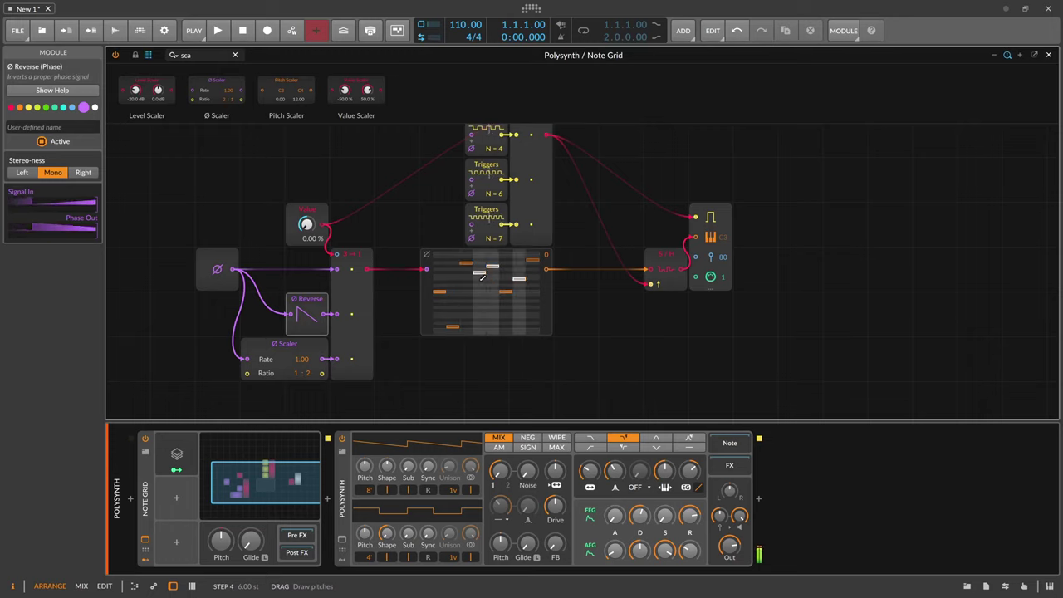
pyautogui.scroll(3, 481, 281)
pyautogui.scroll(-2, 480, 284)
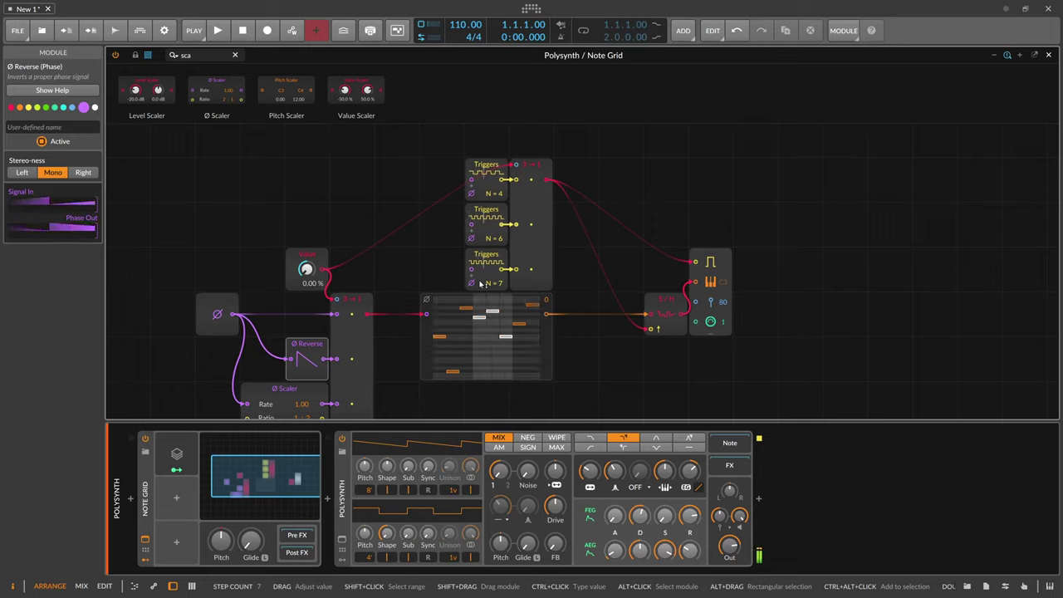
pyautogui.scroll(-2, 480, 284)
pyautogui.scroll(3, 481, 284)
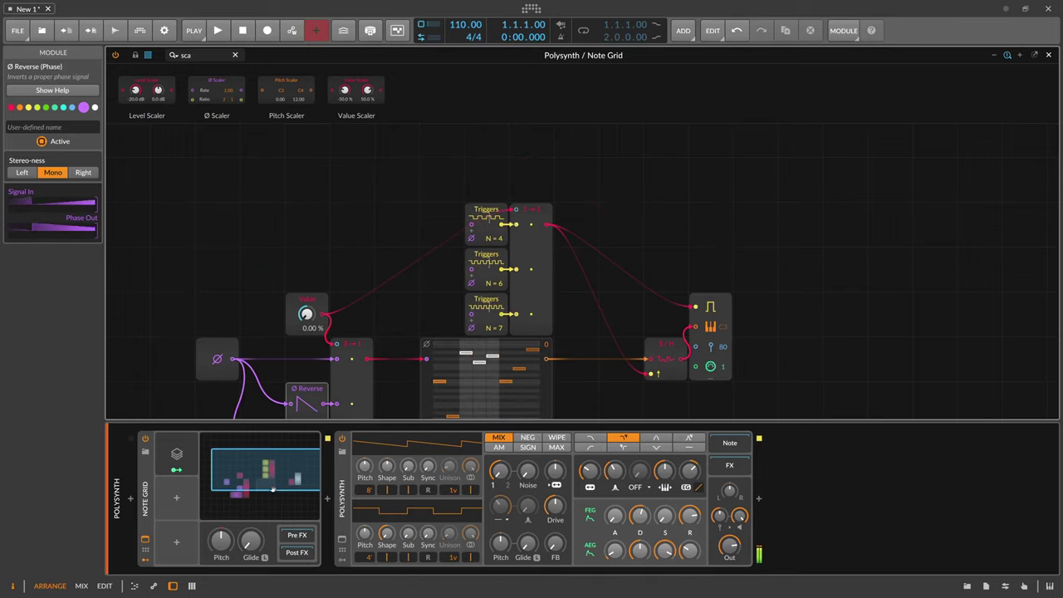
# Try replacing the phase Merge with a Select module and connecting Value to its select input.
pyautogui.click(359, 365)
pyautogui.scroll(-4, 360, 365)
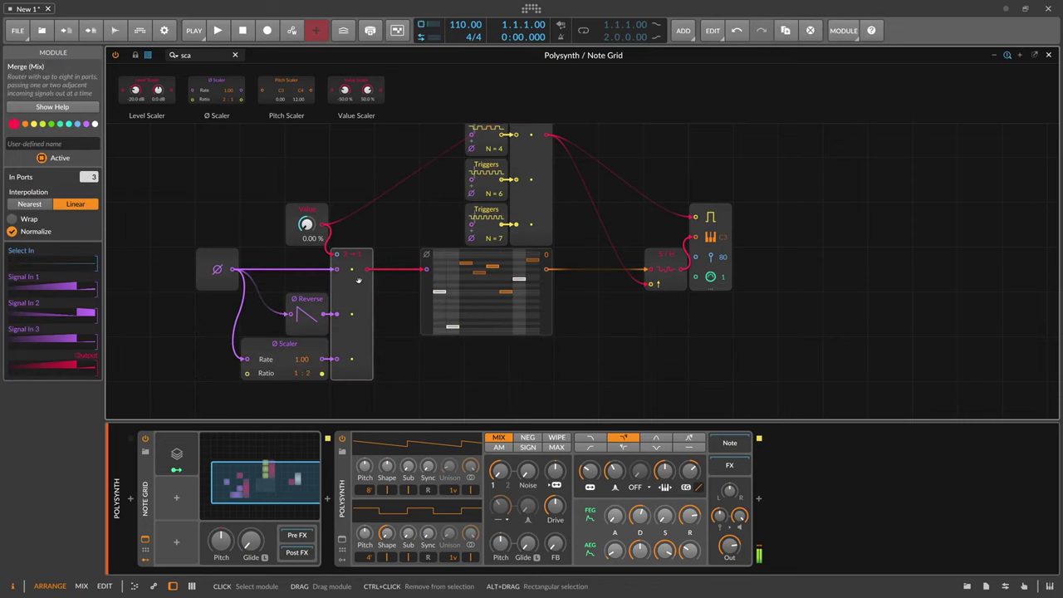
pyautogui.rightClick(357, 297)
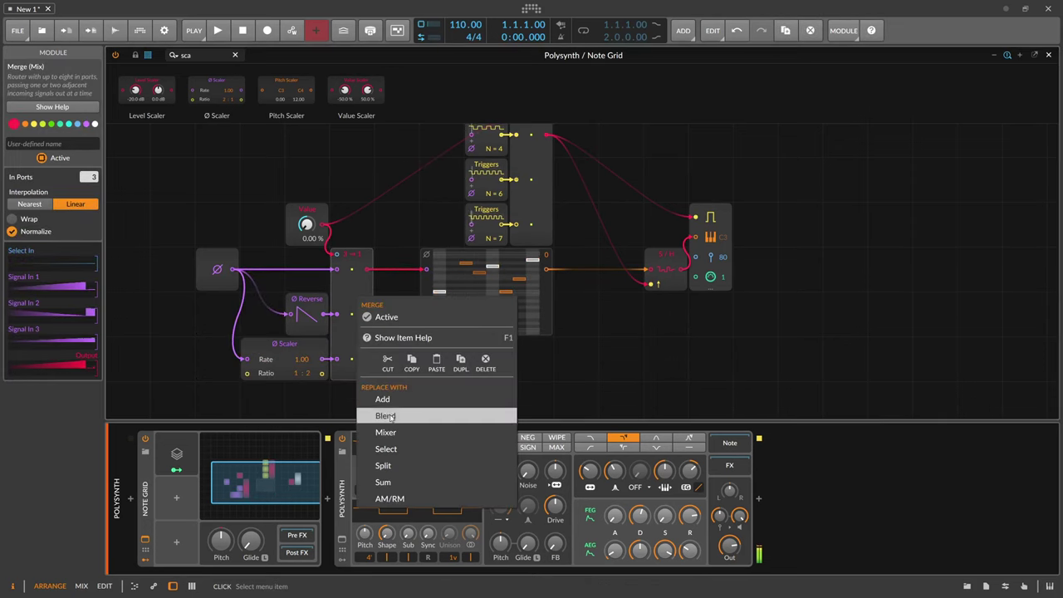
pyautogui.click(386, 449)
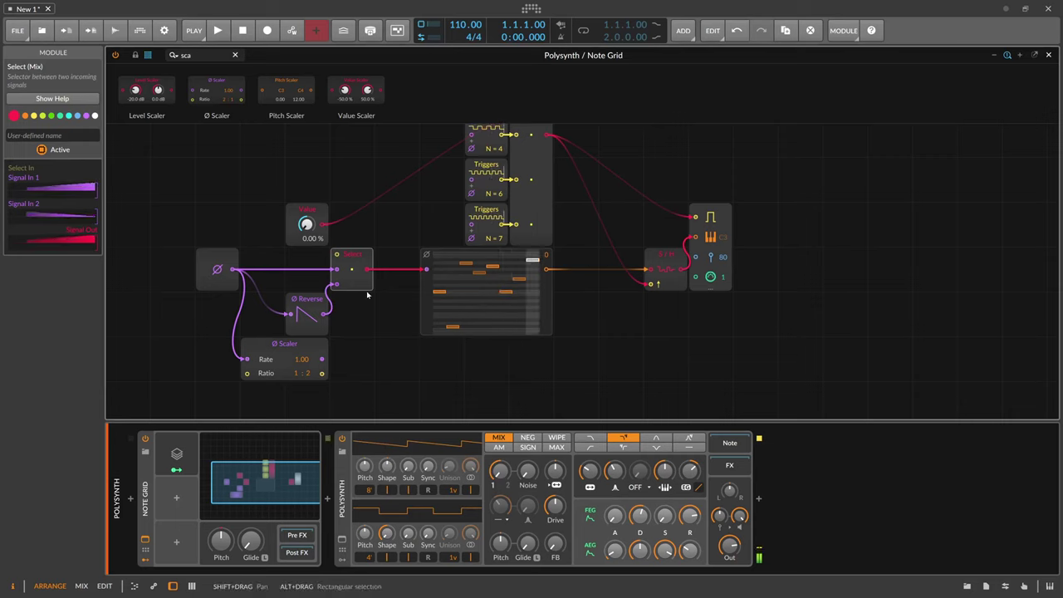
pyautogui.moveTo(322, 224); pyautogui.dragTo(336, 254)
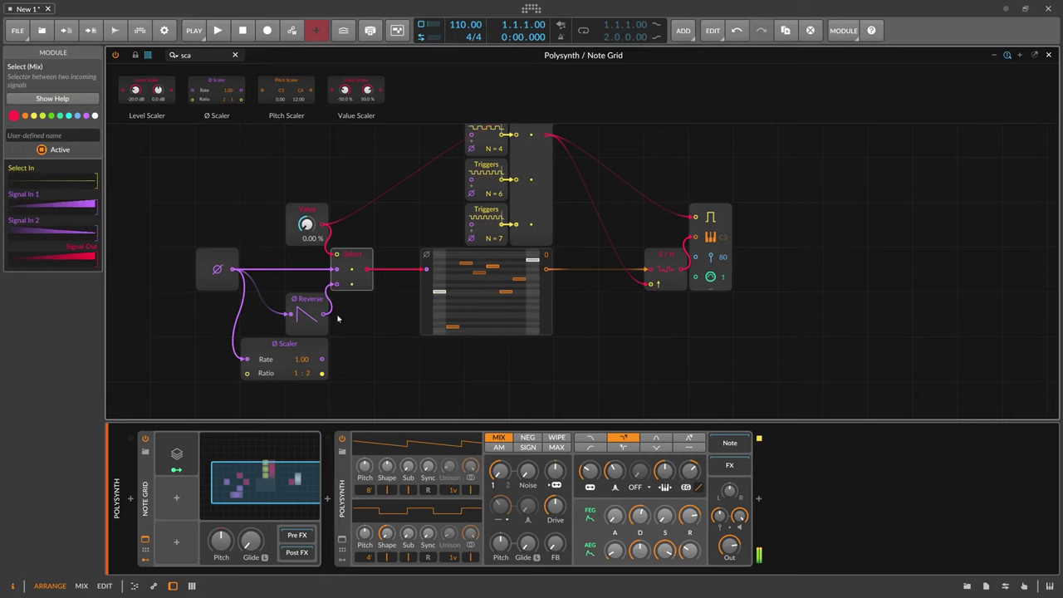
# Undo the Select replacement to restore the three-input phase Merge.
pyautogui.hotkey('ctrl', 'z')
pyautogui.hotkey('ctrl', 'z')
pyautogui.hotkey('ctrl', 'z')
pyautogui.hotkey('ctrl', 'z')
pyautogui.click(354, 276)
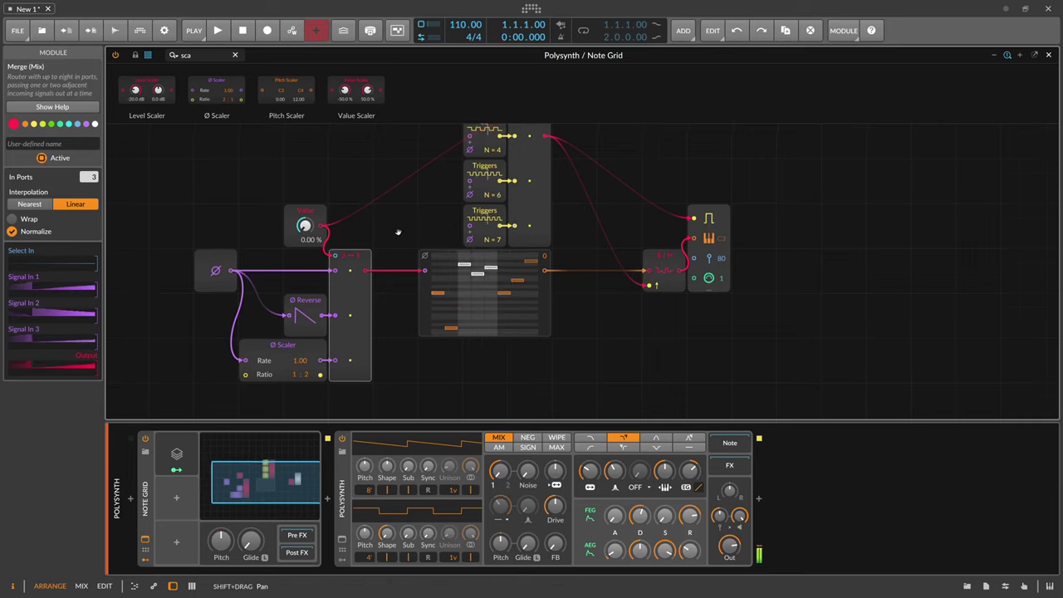
# Find the Transpose module and insert it between Pitches and Sample / Hold.
pyautogui.press('BackSpace')
pyautogui.press('BackSpace')
pyautogui.press('BackSpace')
pyautogui.write('trans')
pyautogui.moveTo(276, 90); pyautogui.dragTo(519, 270)
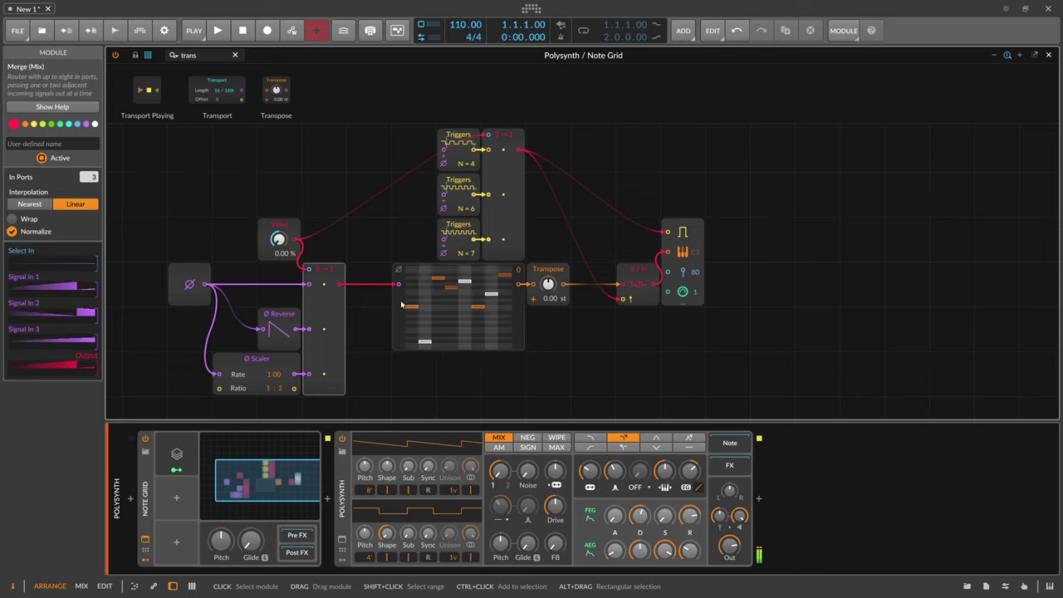
# Modulate the Transpose amount with the Voice Stack modulator by +12.00 semitones.
pyautogui.click(181, 453)
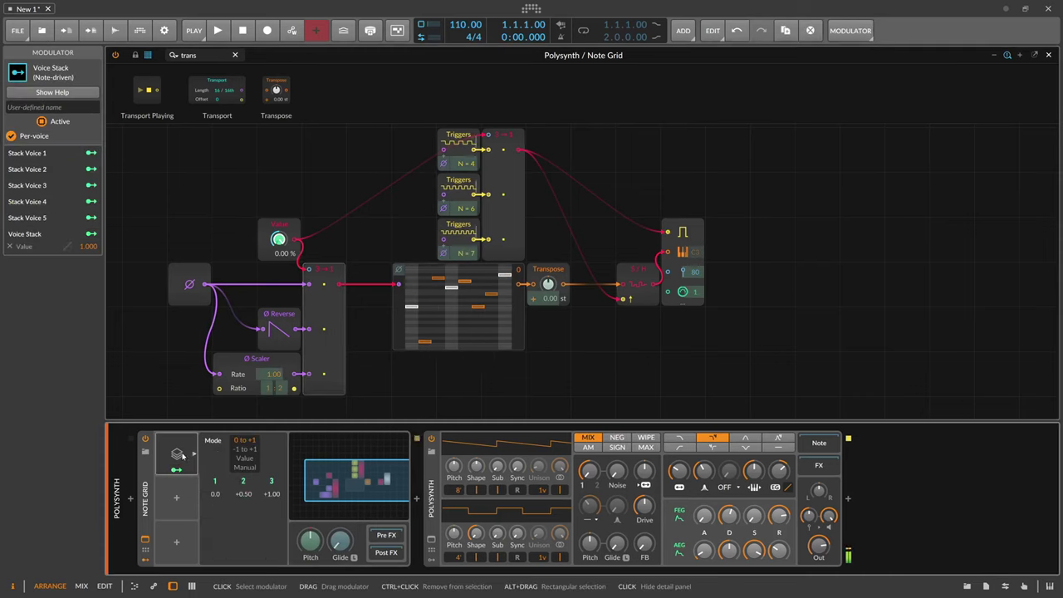
pyautogui.click(181, 453)
pyautogui.moveTo(561, 284)
pyautogui.mouseDown()
pyautogui.moveTo(561, 274)
pyautogui.moveTo(548, 284)
pyautogui.mouseUp()
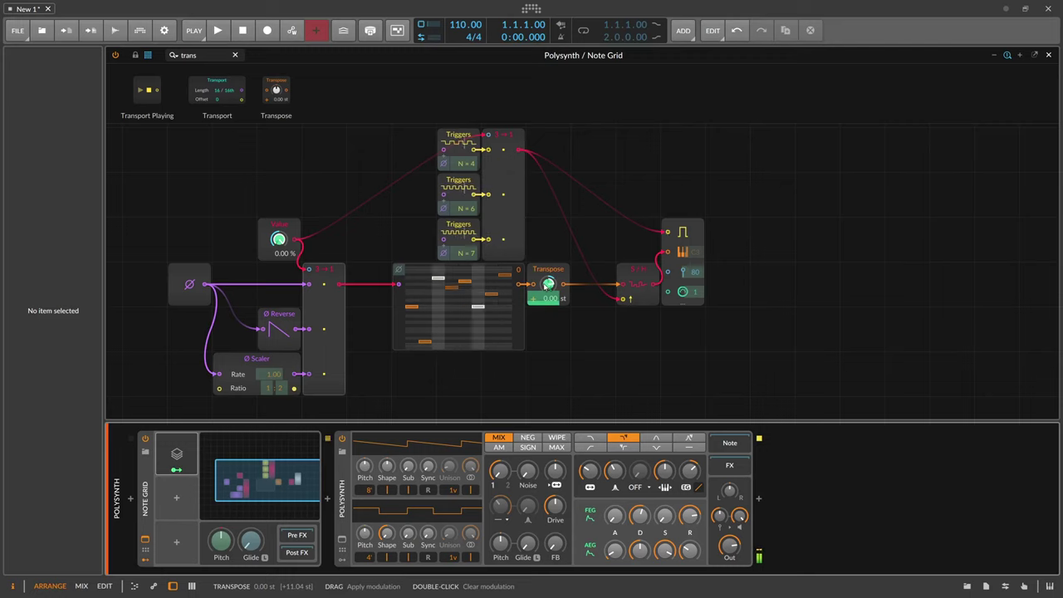
pyautogui.moveTo(548, 284); pyautogui.dragTo(548, 286)
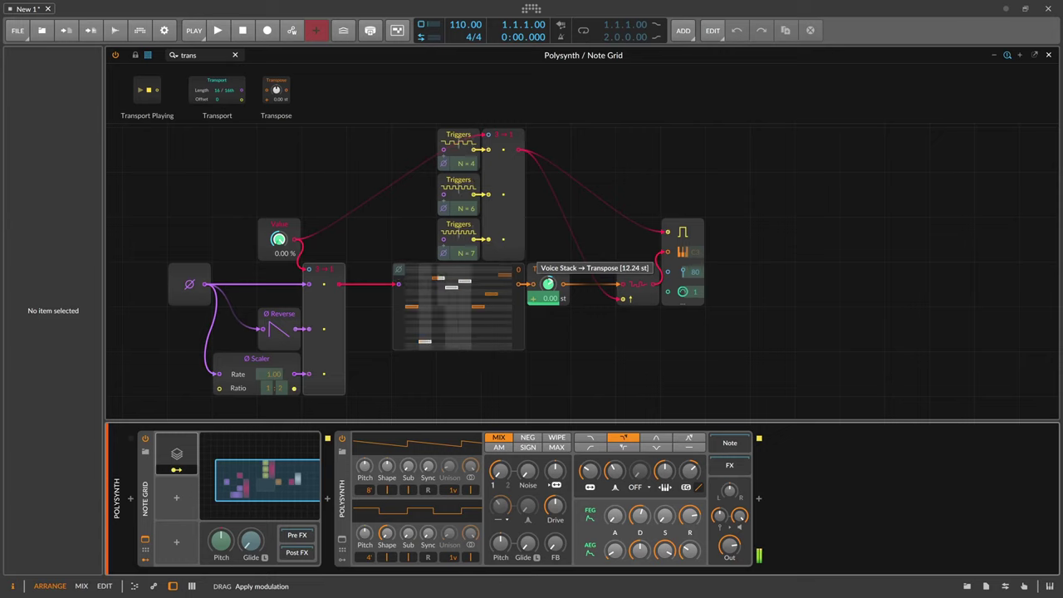
pyautogui.moveTo(548, 285); pyautogui.dragTo(545, 299)
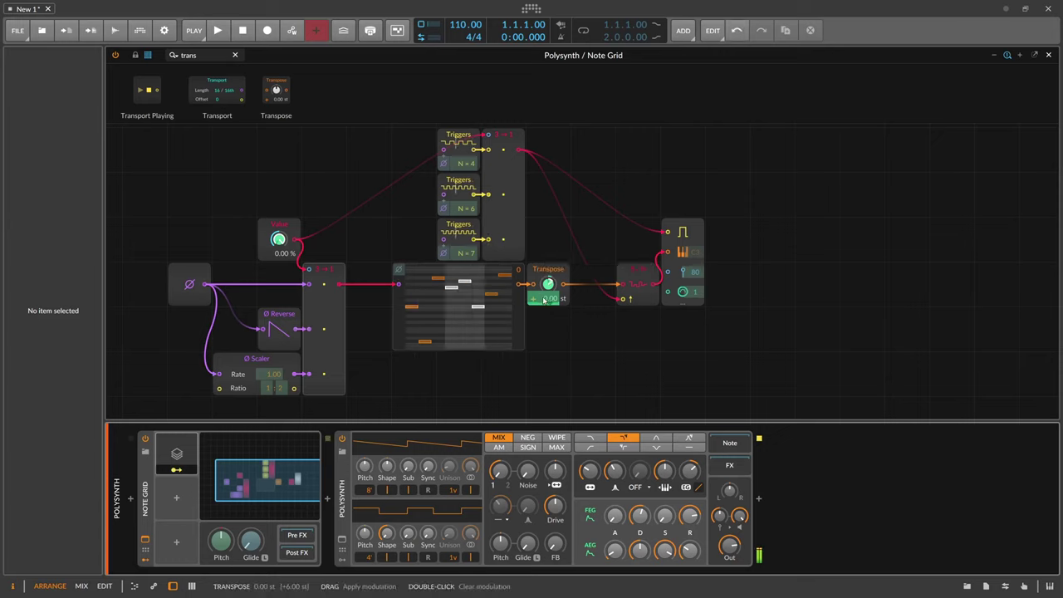
pyautogui.click(176, 470)
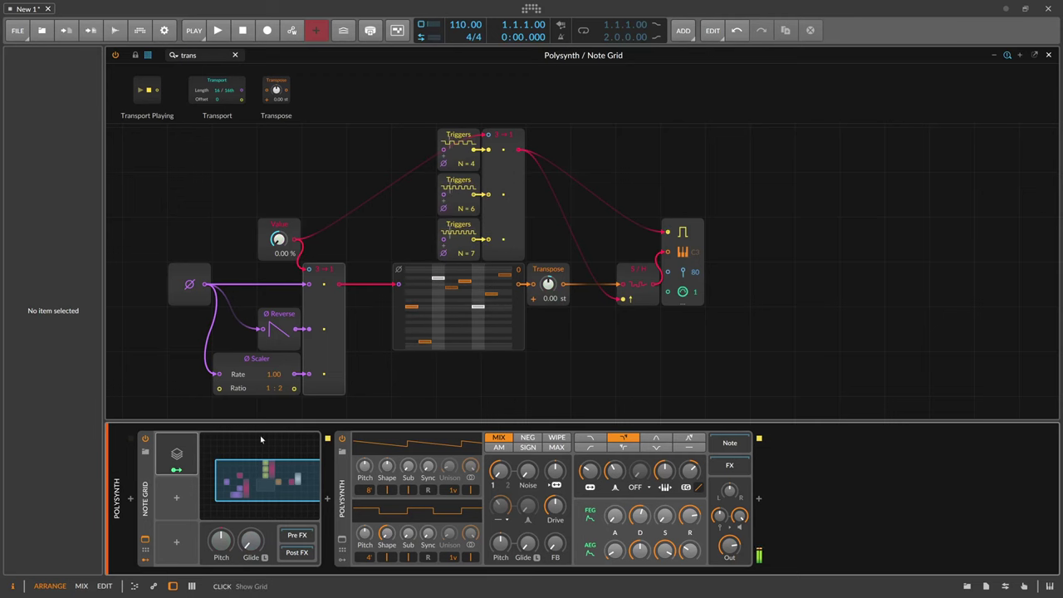
# Insert a Key Filter device between the Note Grid and the Polysynth.
pyautogui.click(329, 506)
pyautogui.write('key')
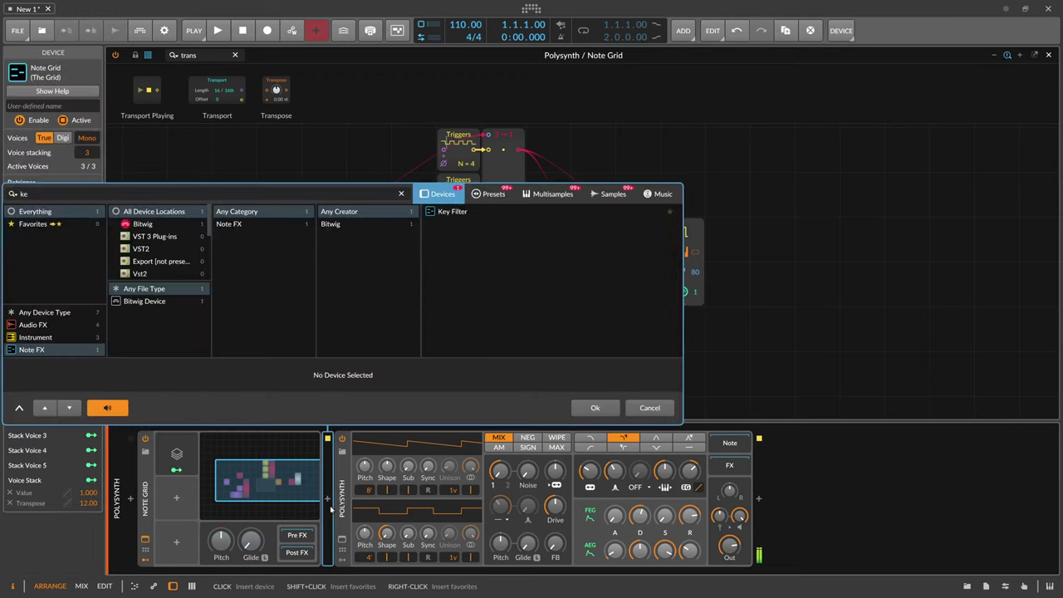
pyautogui.press('Down')
pyautogui.press('Return')
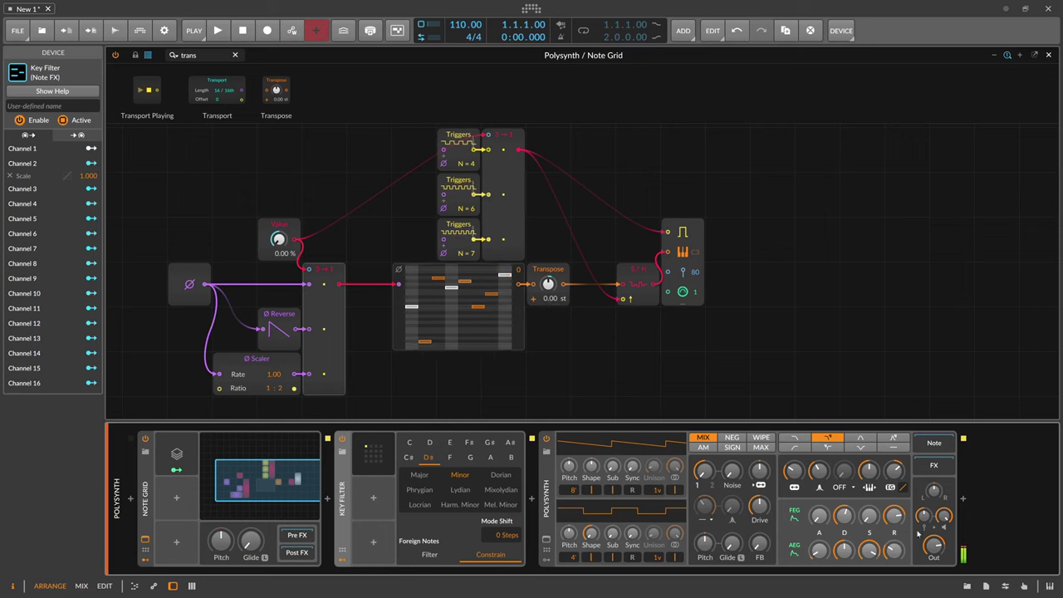
# Add a Delay+ effect after the Polysynth.
pyautogui.click(963, 500)
pyautogui.write('delay')
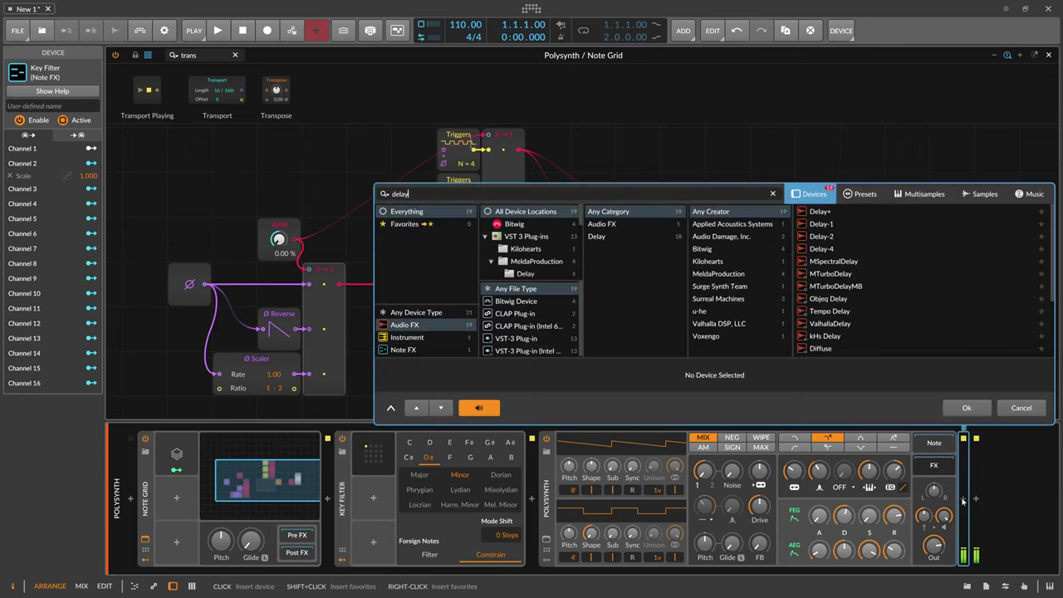
pyautogui.press('Down')
pyautogui.press('Return')
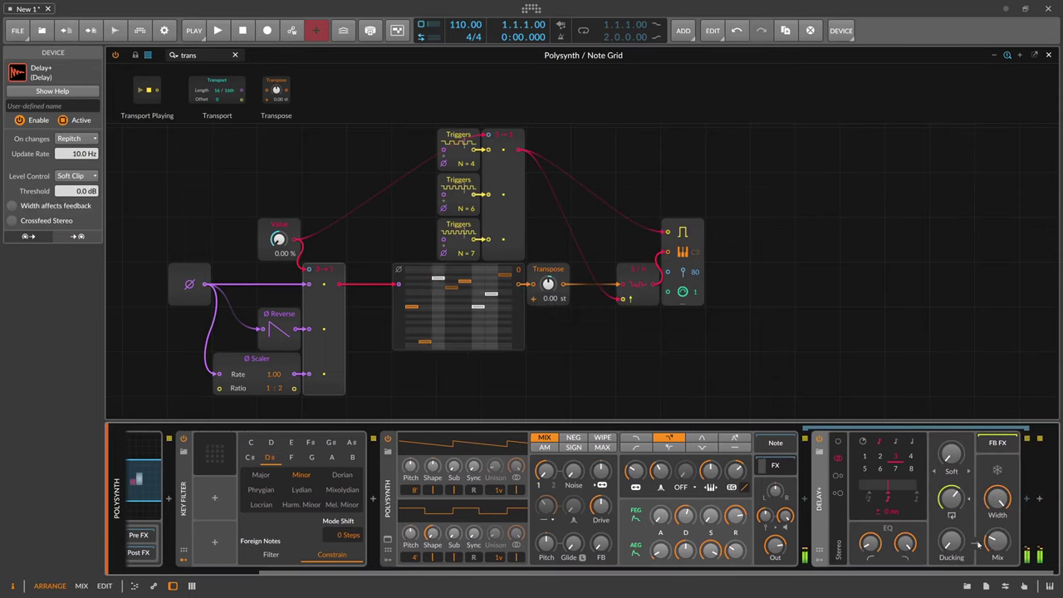
# Set the lowest of the three Triggers modules to N = 3.
pyautogui.moveTo(484, 247); pyautogui.dragTo(475, 255)
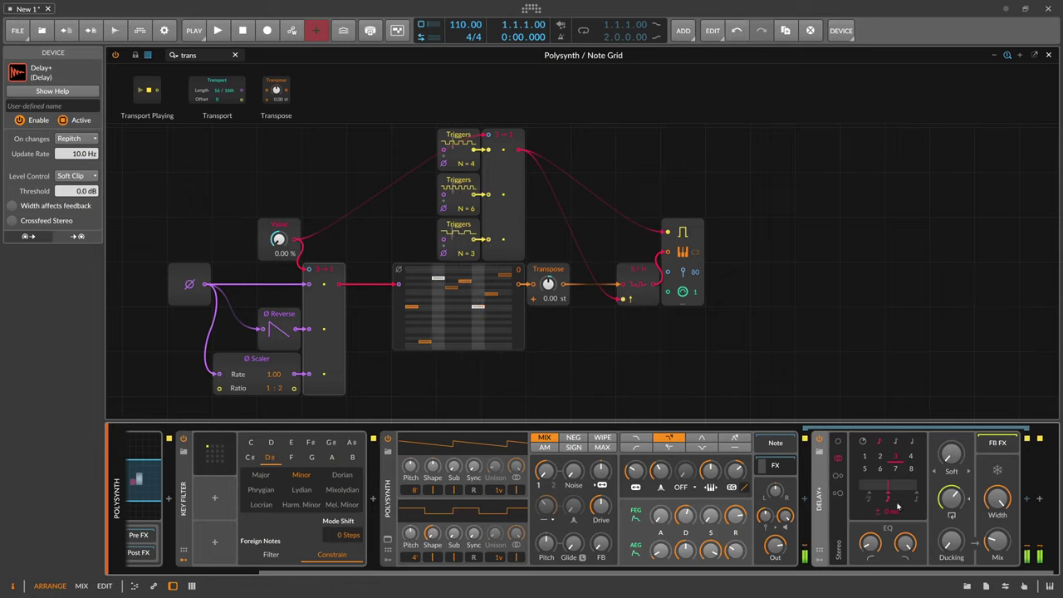
# Slightly lower the Delay+ mix and its high EQ cutoff, and reduce the Polysynth filter cutoff a little.
pyautogui.moveTo(1000, 545); pyautogui.dragTo(1001, 552)
pyautogui.moveTo(903, 544)
pyautogui.mouseDown()
pyautogui.moveTo(903, 572)
pyautogui.moveTo(903, 548)
pyautogui.mouseUp()
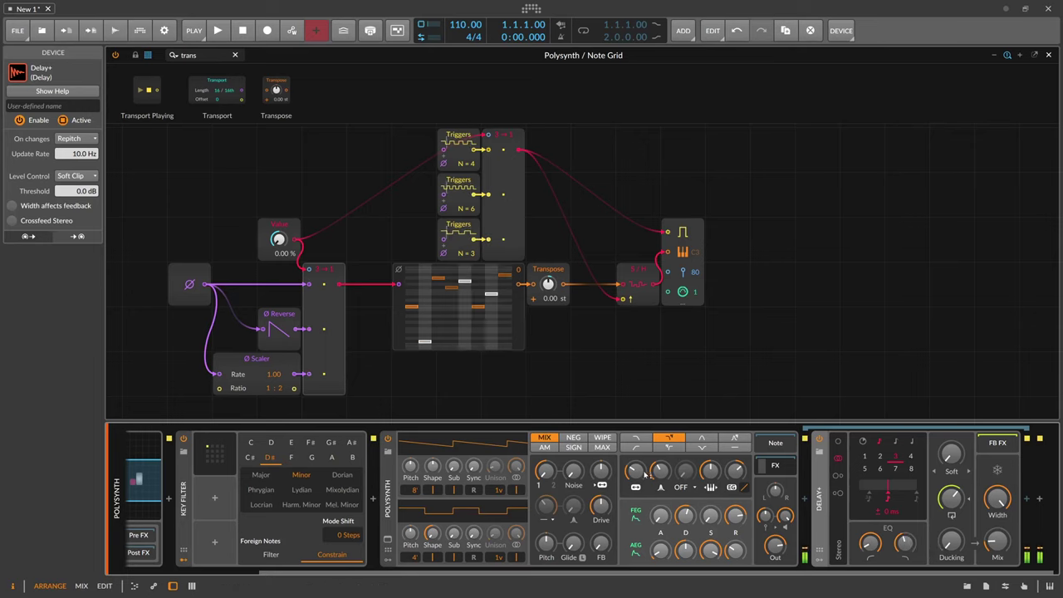
pyautogui.moveTo(639, 474); pyautogui.dragTo(639, 481)
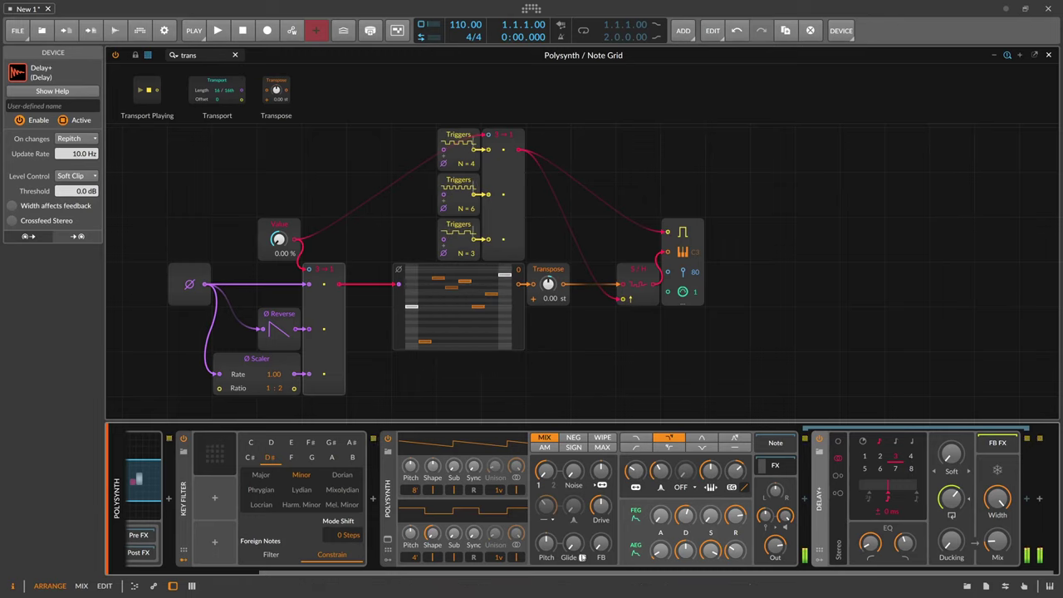
# Go back to the Note Grid device in the chain, select it, and hide the device chain to enlarge the grid.
pyautogui.moveTo(576, 571); pyautogui.dragTo(475, 570)
pyautogui.click(381, 577)
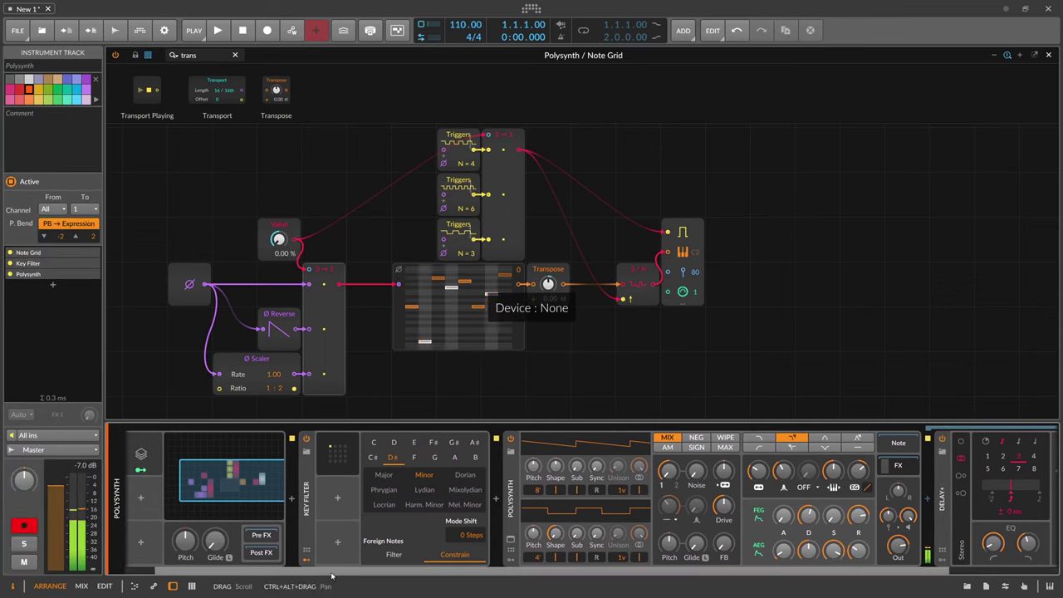
pyautogui.moveTo(332, 573); pyautogui.dragTo(274, 574)
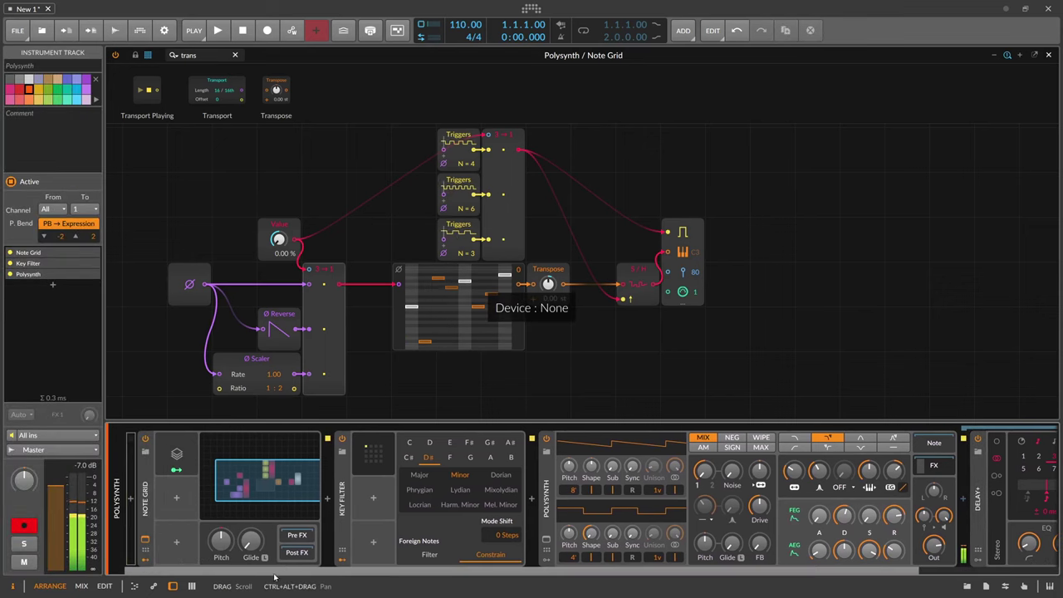
pyautogui.click(145, 501)
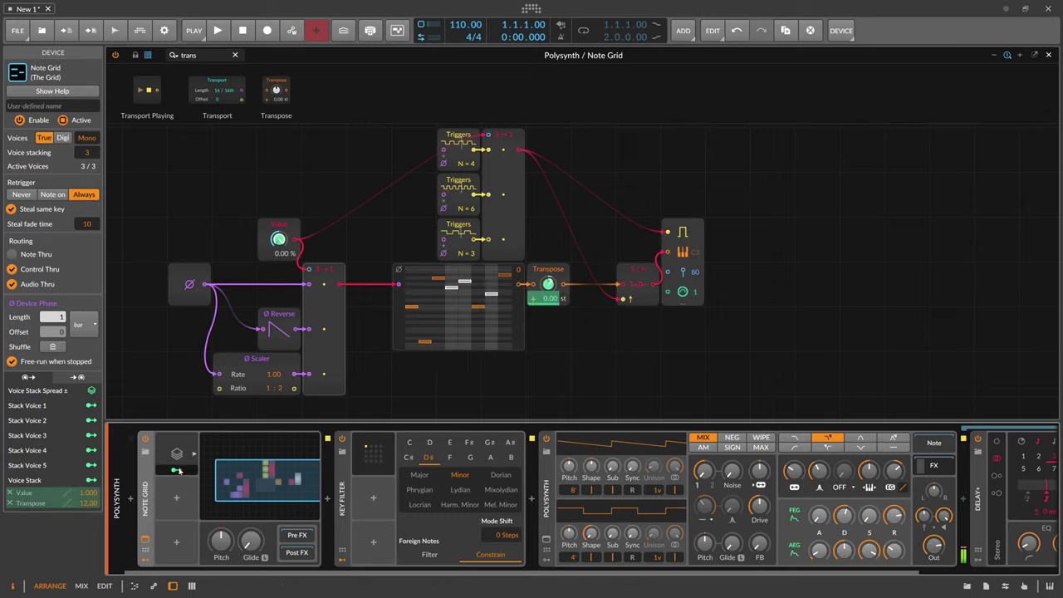
pyautogui.click(173, 586)
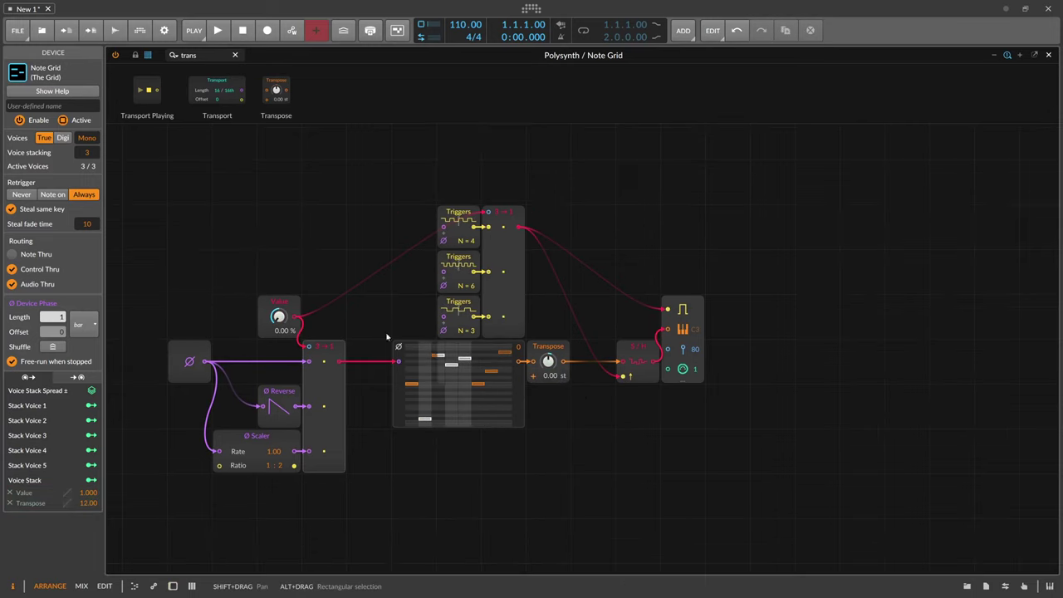
# Redraw several steps of the Pitches sequence, placing the eighth step on a low pitch.
pyautogui.click(459, 220)
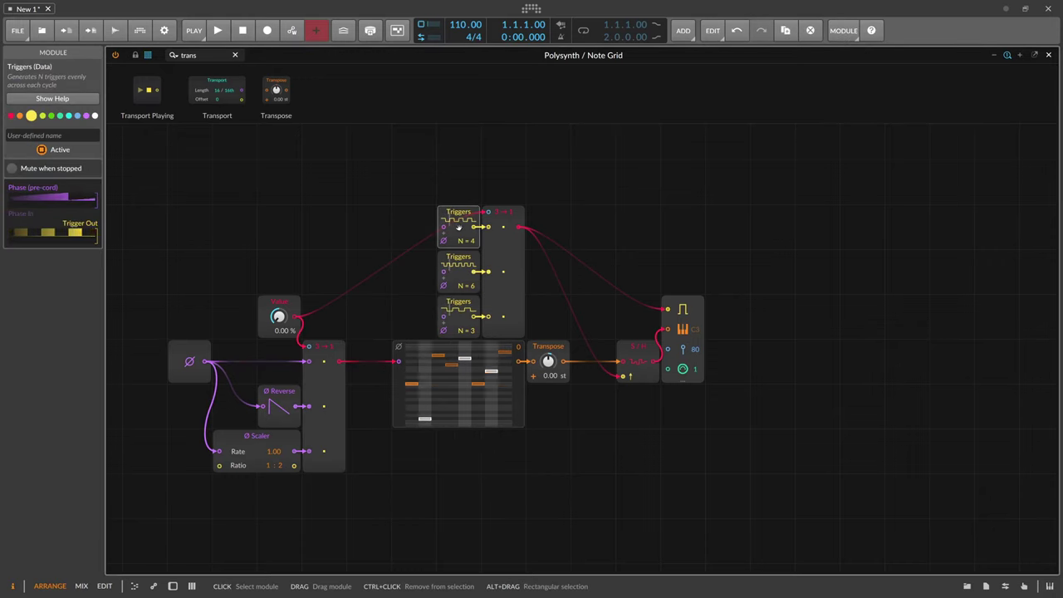
pyautogui.click(284, 398)
pyautogui.click(397, 383)
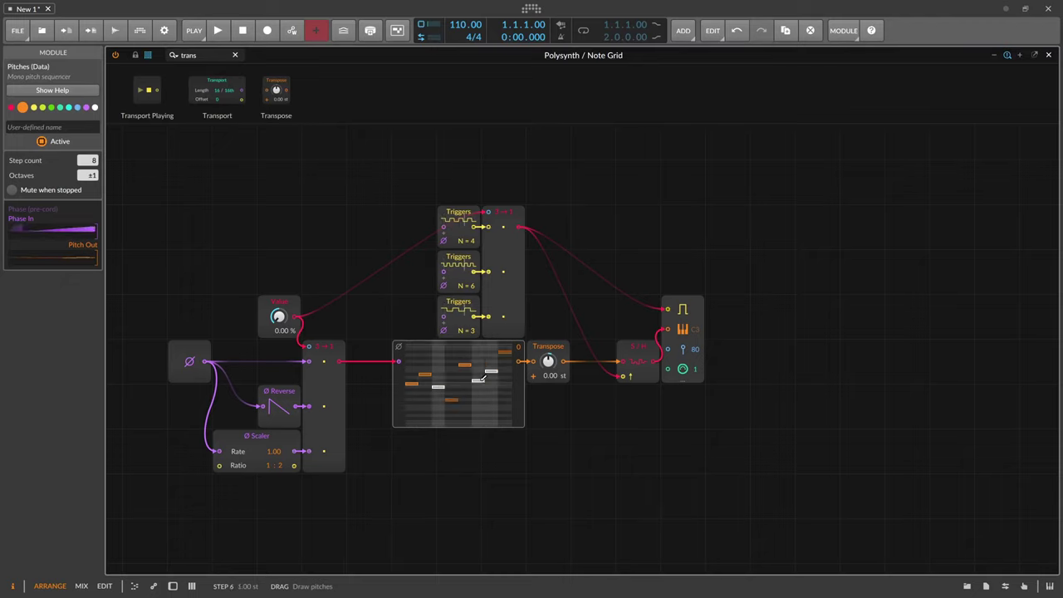
pyautogui.click(511, 413)
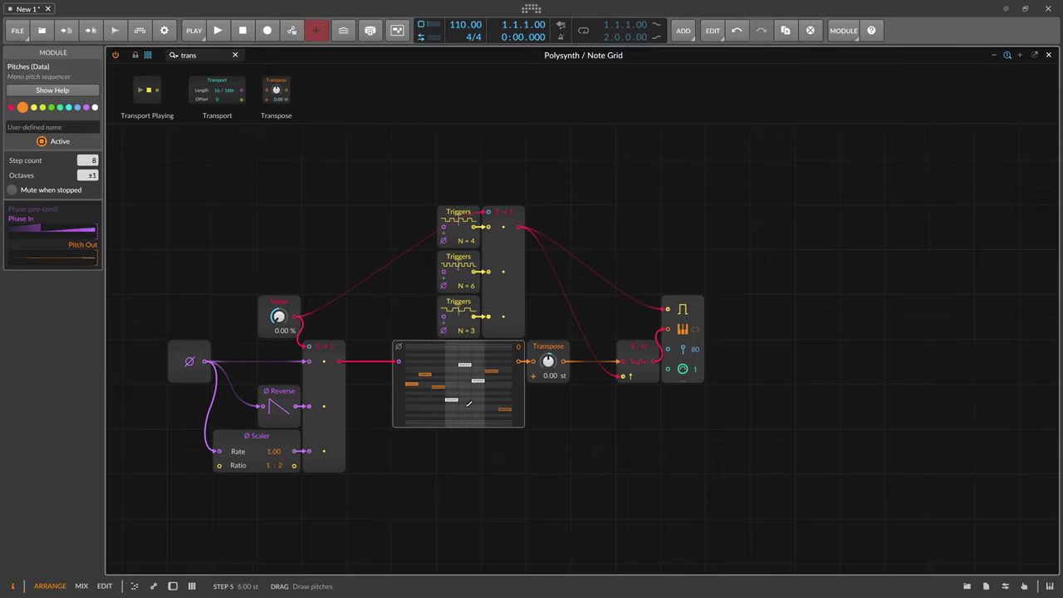
pyautogui.click(504, 409)
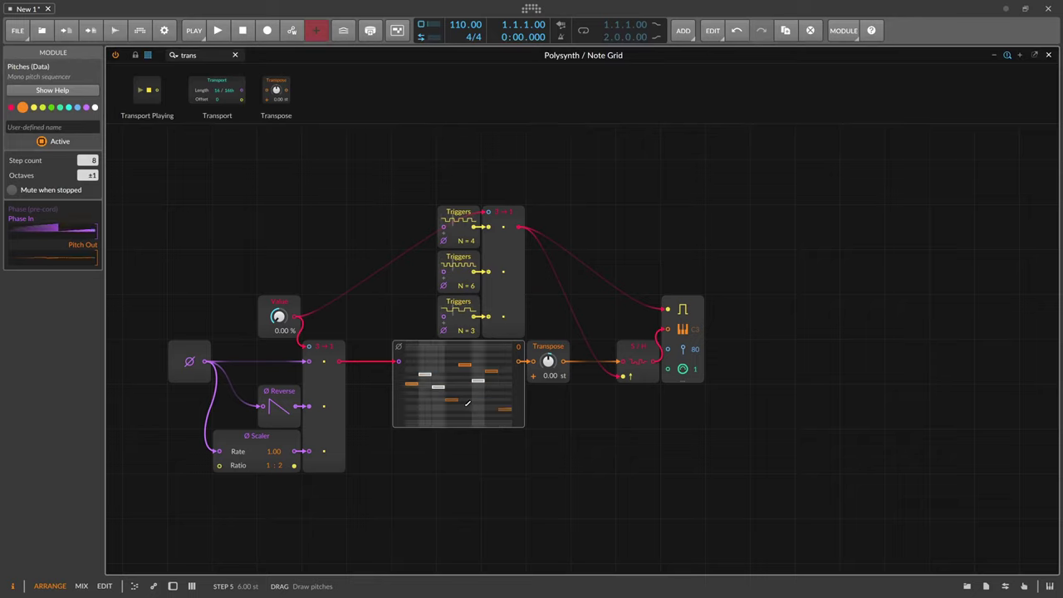
# Move the three Triggers modules and their Merge above the phase Merge, and shift the Value module further left.
pyautogui.moveTo(394, 208); pyautogui.dragTo(390, 290)
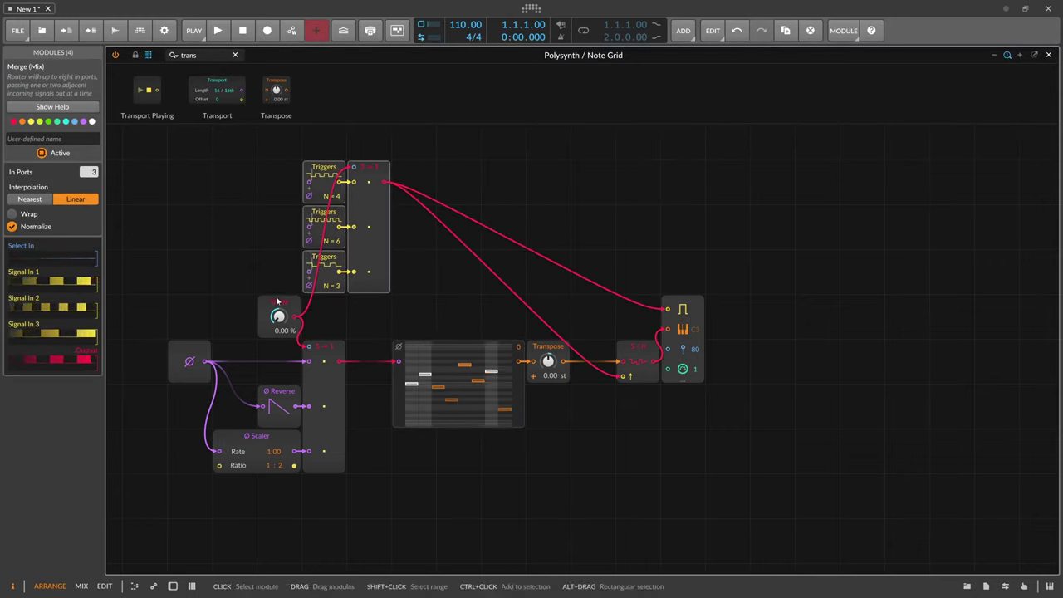
pyautogui.moveTo(285, 304); pyautogui.dragTo(240, 305)
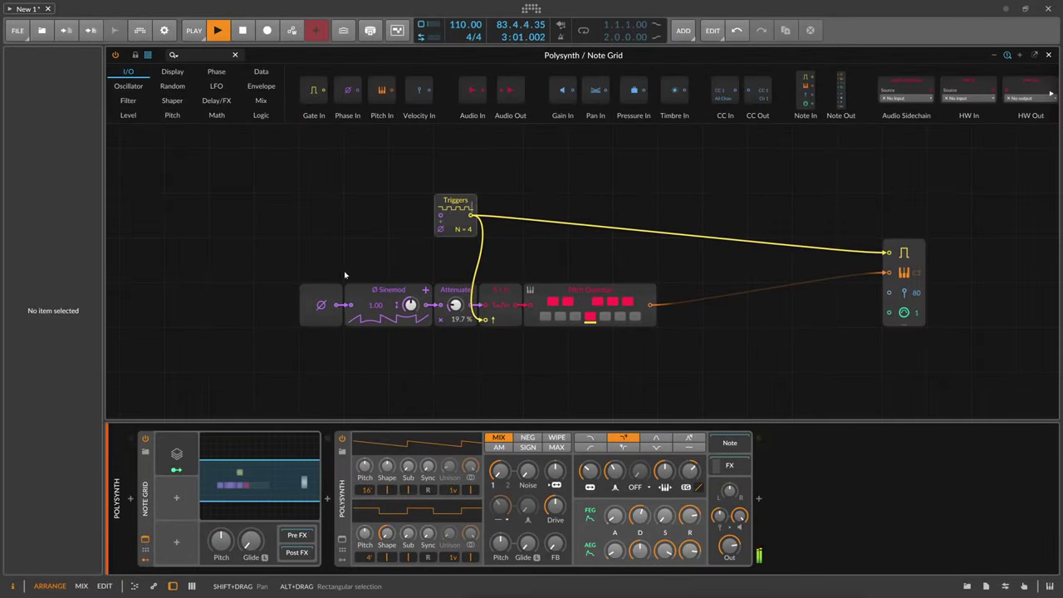
# Inspect the new patch's modules from the phase source to Pitch Quantize, and raise the Sinemod amount to 185 %.
pyautogui.click(277, 275)
pyautogui.click(324, 292)
pyautogui.click(390, 290)
pyautogui.click(452, 291)
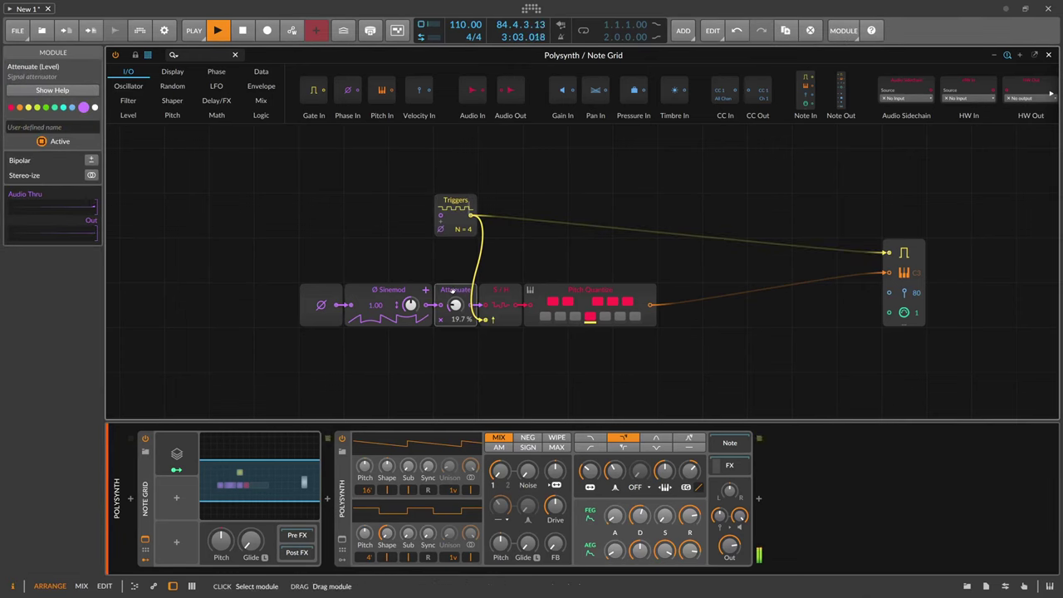
pyautogui.click(455, 202)
pyautogui.click(558, 290)
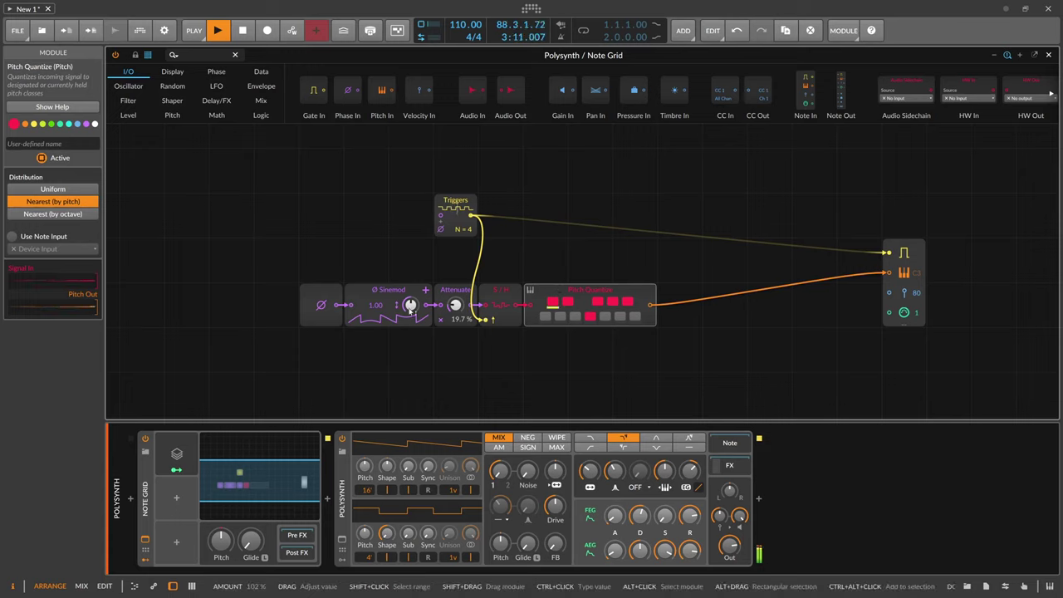
pyautogui.moveTo(412, 307); pyautogui.dragTo(388, 326)
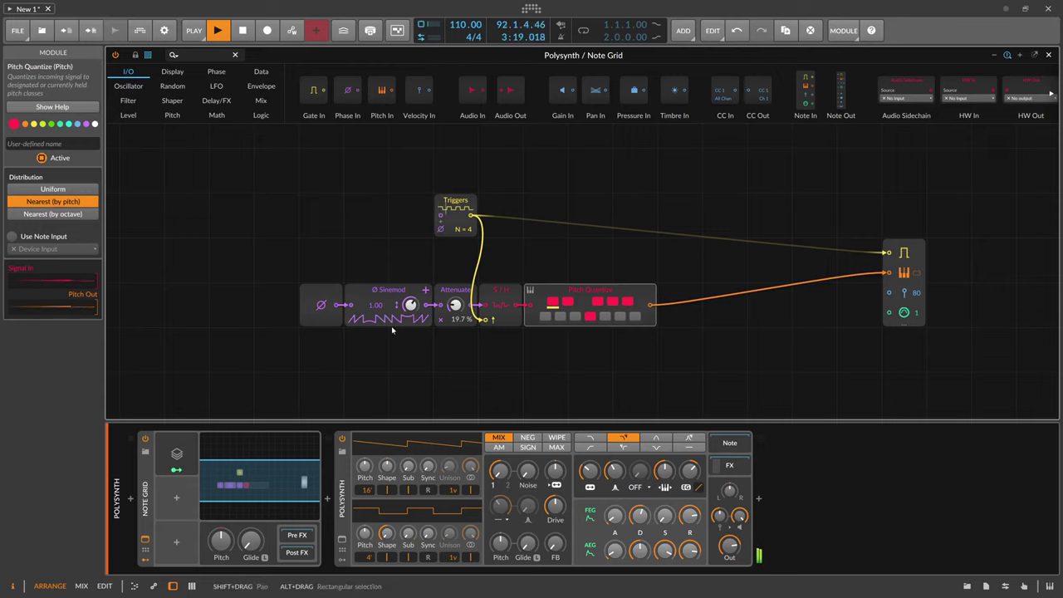
# Rename the Attenuate module as "Note Range" and the Sinemod module as "Melody".
pyautogui.click(463, 306)
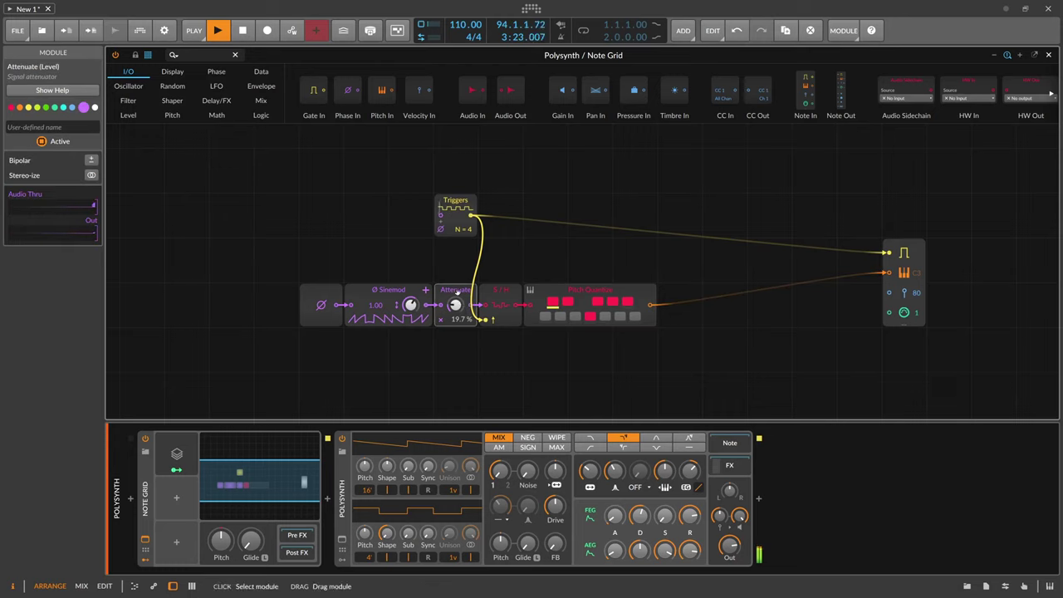
pyautogui.click(39, 126)
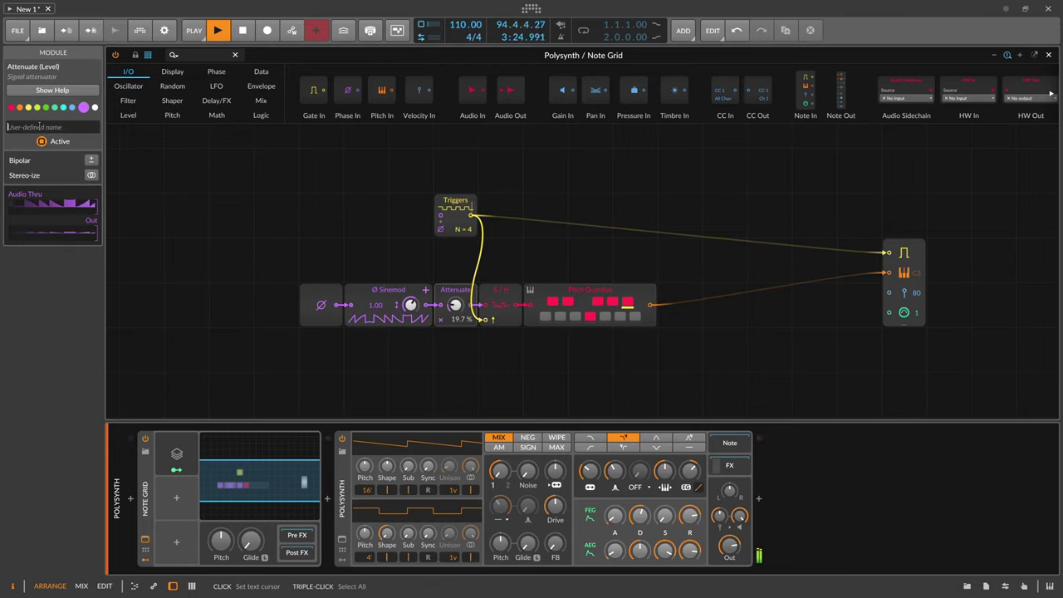
pyautogui.write('Note')
pyautogui.press('Return')
pyautogui.write('Range')
pyautogui.click(374, 311)
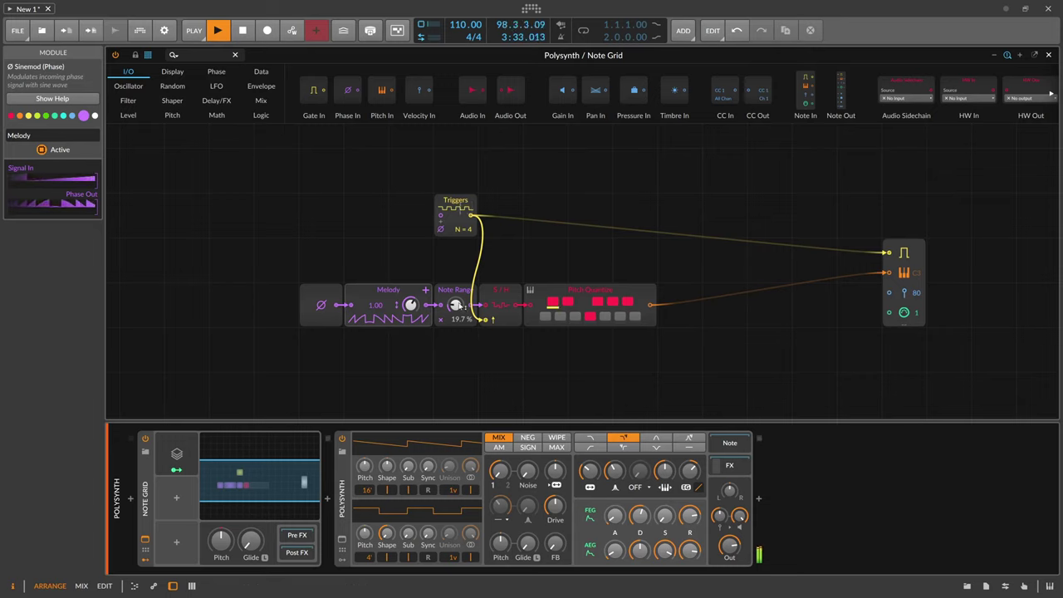
# Try a Note Range of 25.7 % and settle on 15.3 %.
pyautogui.moveTo(456, 304); pyautogui.dragTo(456, 303)
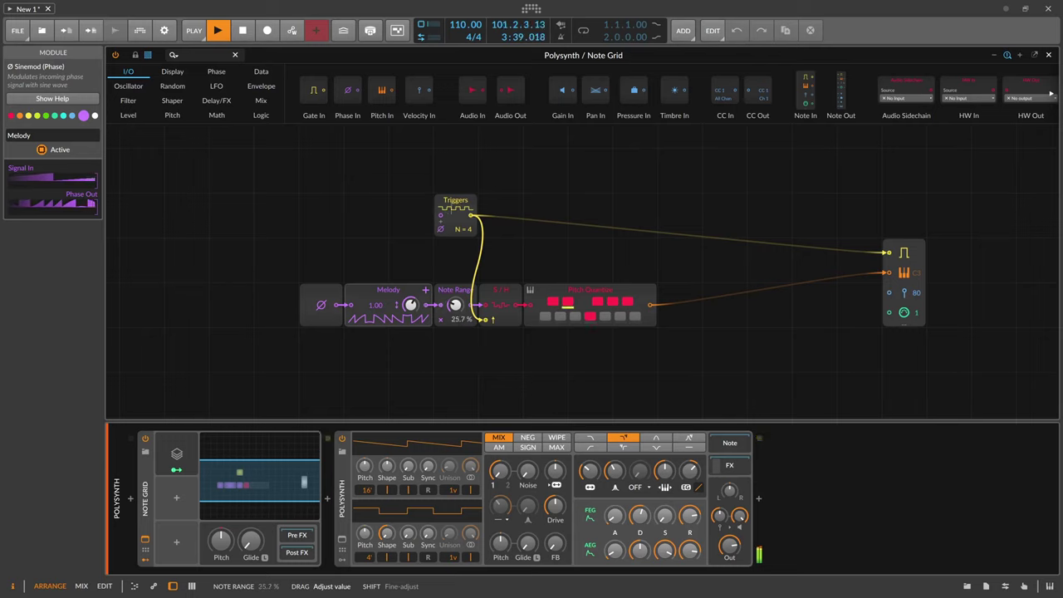
pyautogui.moveTo(455, 305); pyautogui.dragTo(456, 304)
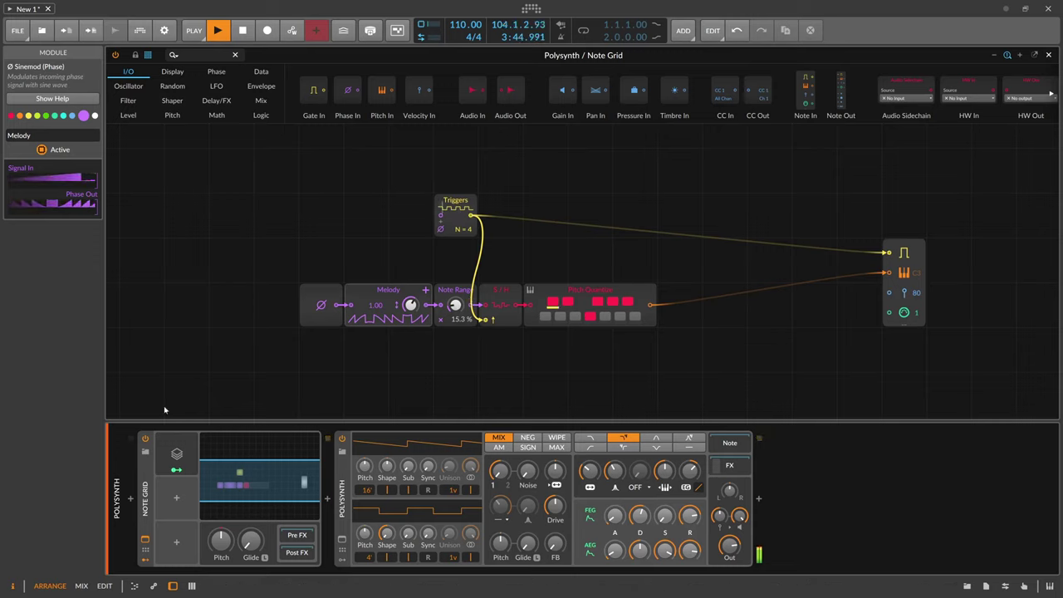
# Use the Note Grid's Voice Stack modulator to modulate Note Range by 0.197 and the Melody amount by -0.56.
pyautogui.click(147, 487)
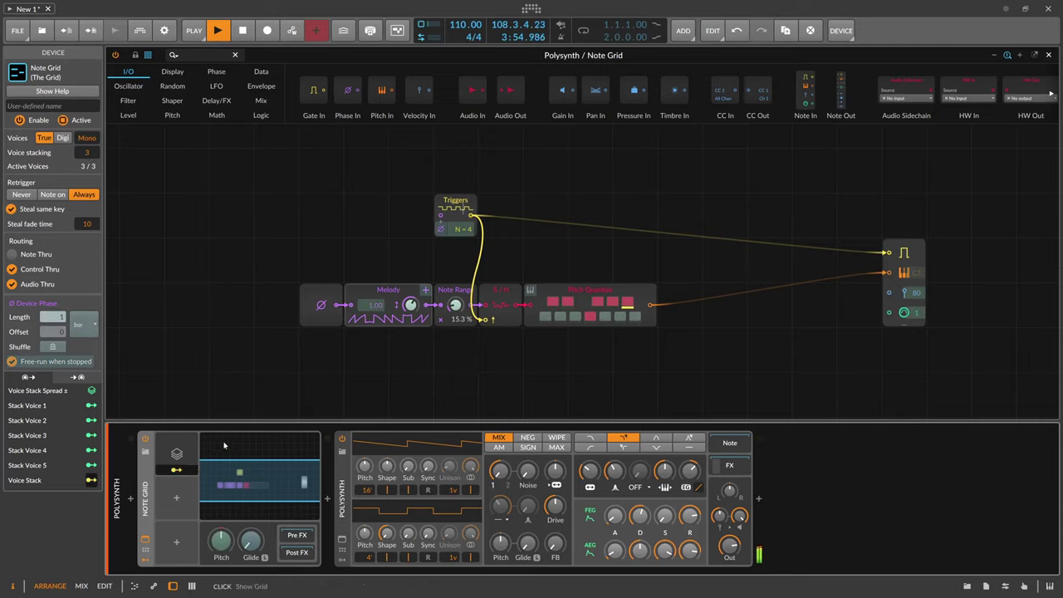
pyautogui.click(185, 471)
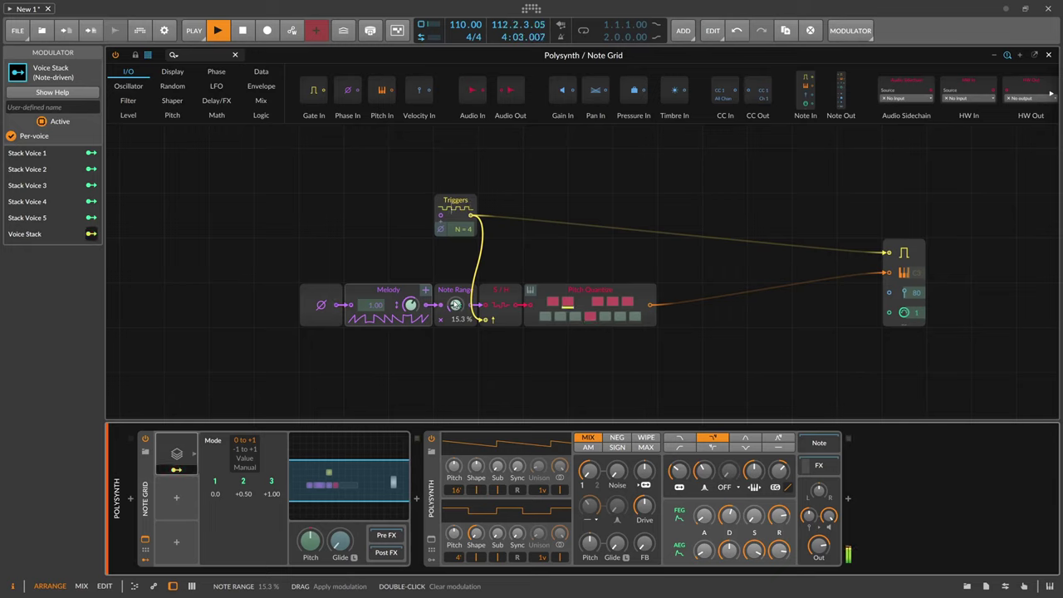
pyautogui.moveTo(455, 305); pyautogui.dragTo(455, 294)
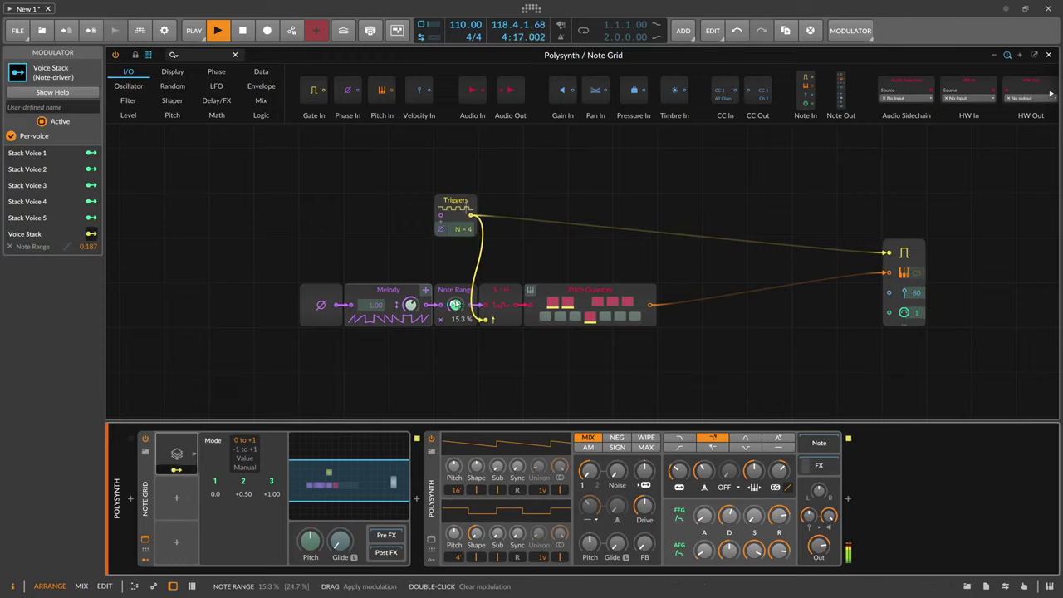
pyautogui.moveTo(455, 304); pyautogui.dragTo(455, 303)
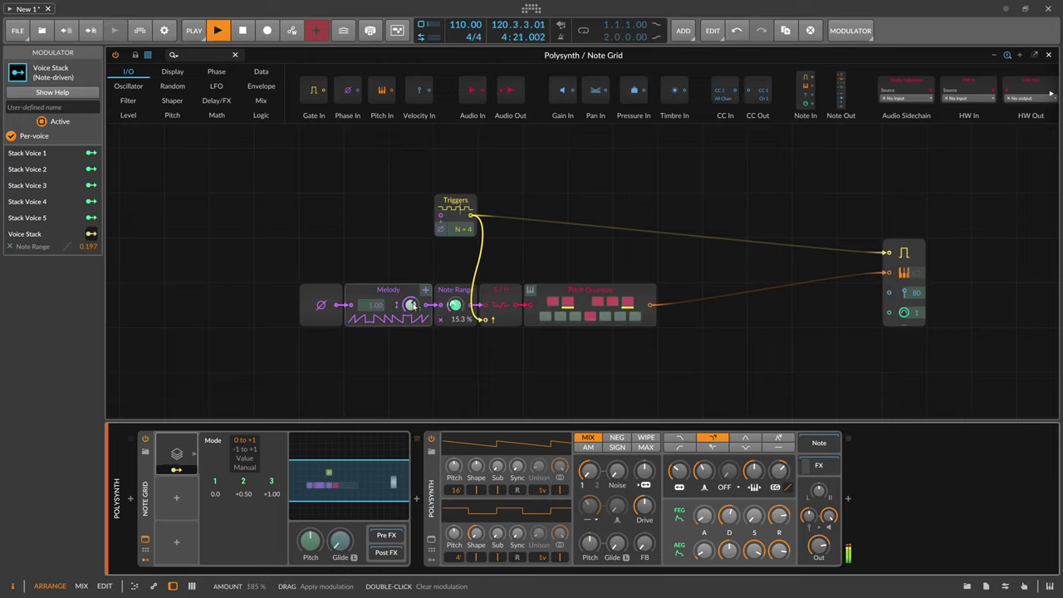
pyautogui.moveTo(410, 304); pyautogui.dragTo(410, 342)
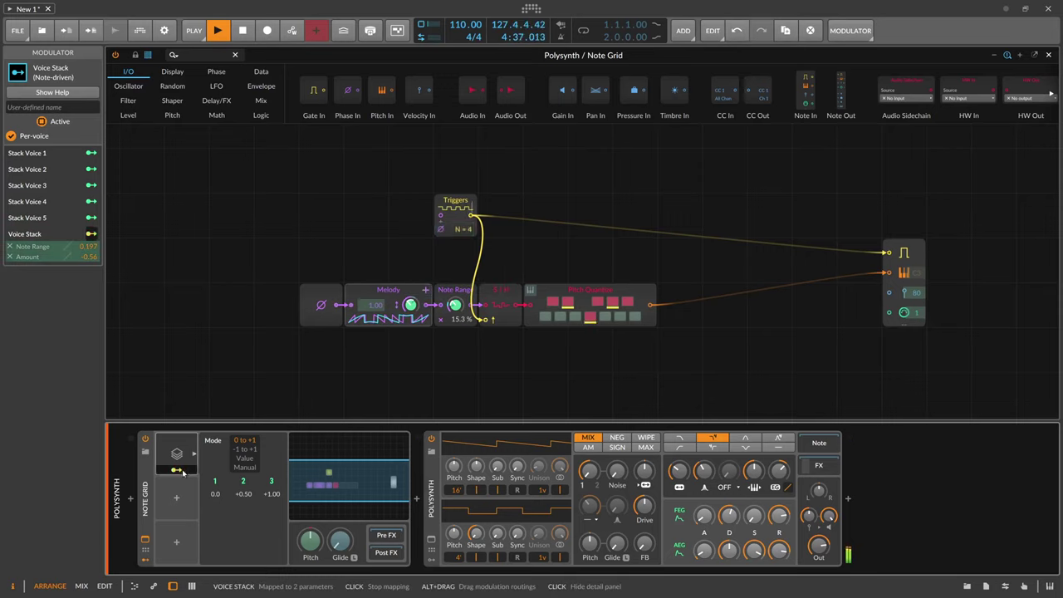
# Find the Transpose module and insert it between Sample / Hold and Pitch Quantize.
pyautogui.click(201, 55)
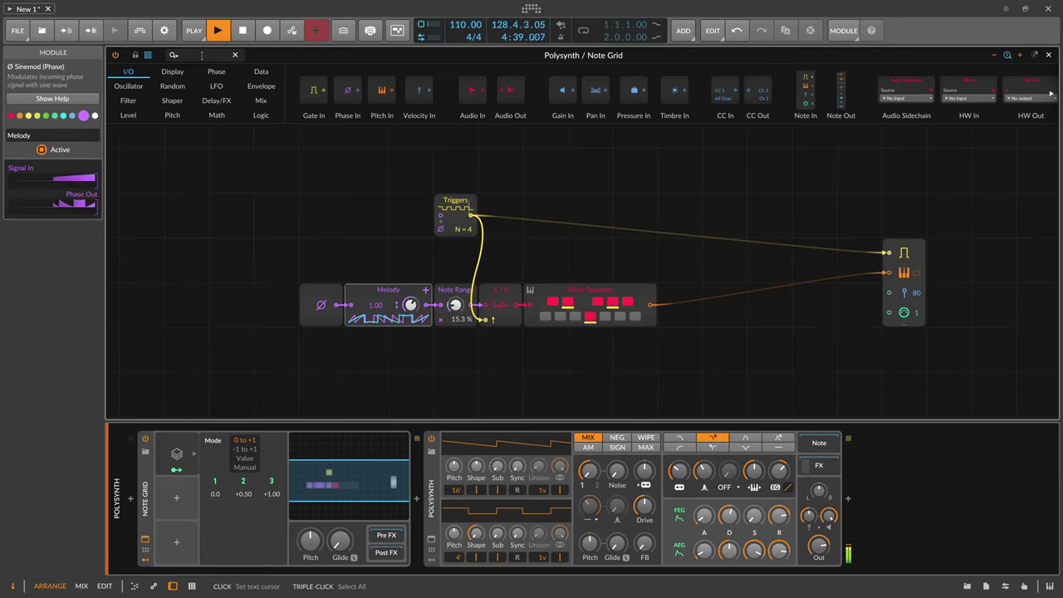
pyautogui.write('trans')
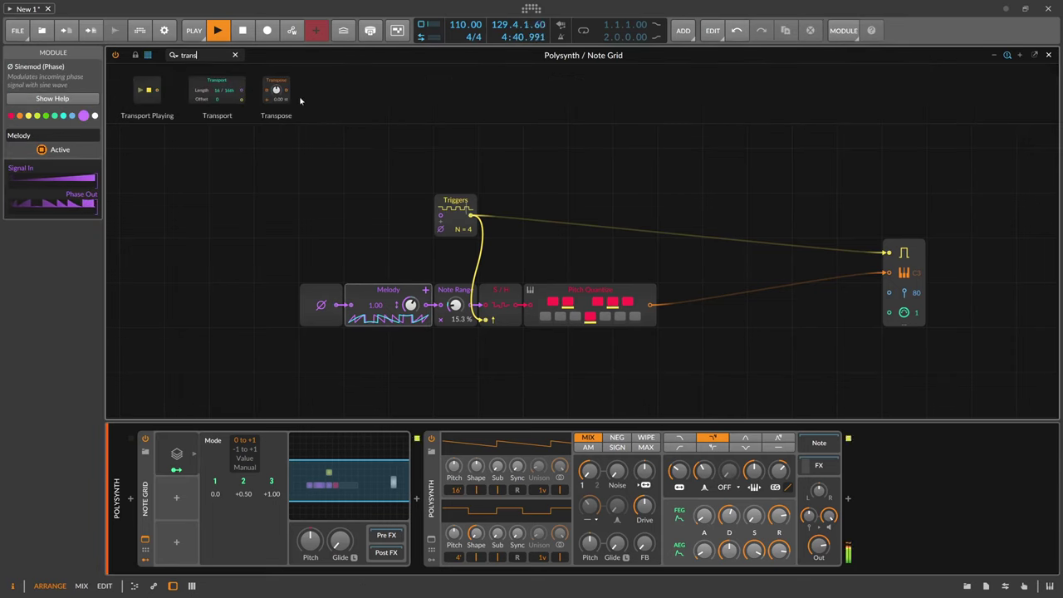
pyautogui.moveTo(275, 90); pyautogui.dragTo(536, 322)
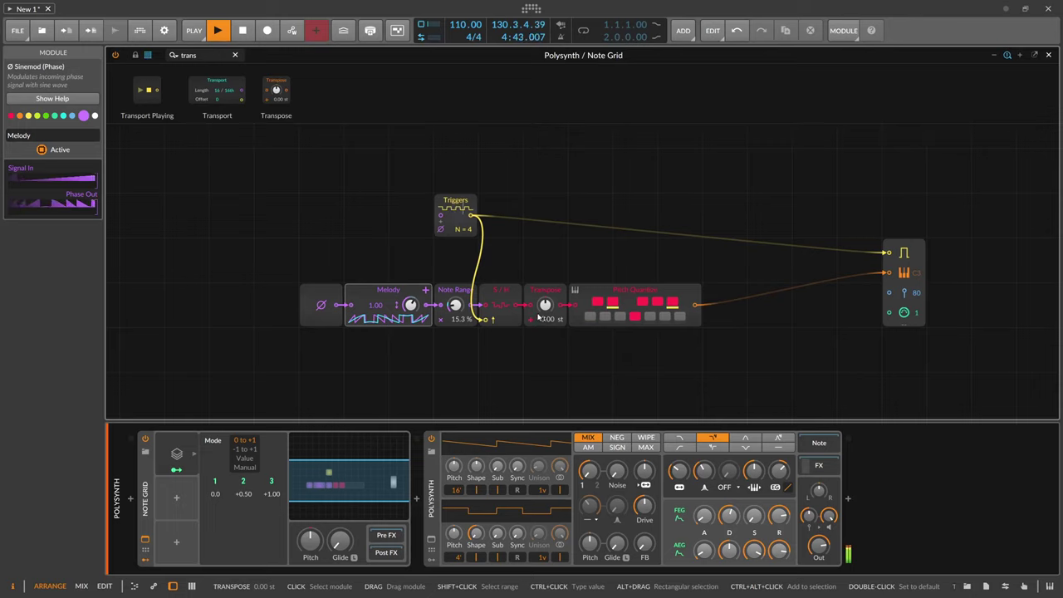
# Add a second Voice Stack modulator to the Note Grid and set its mode to -1 to +1.
pyautogui.click(181, 470)
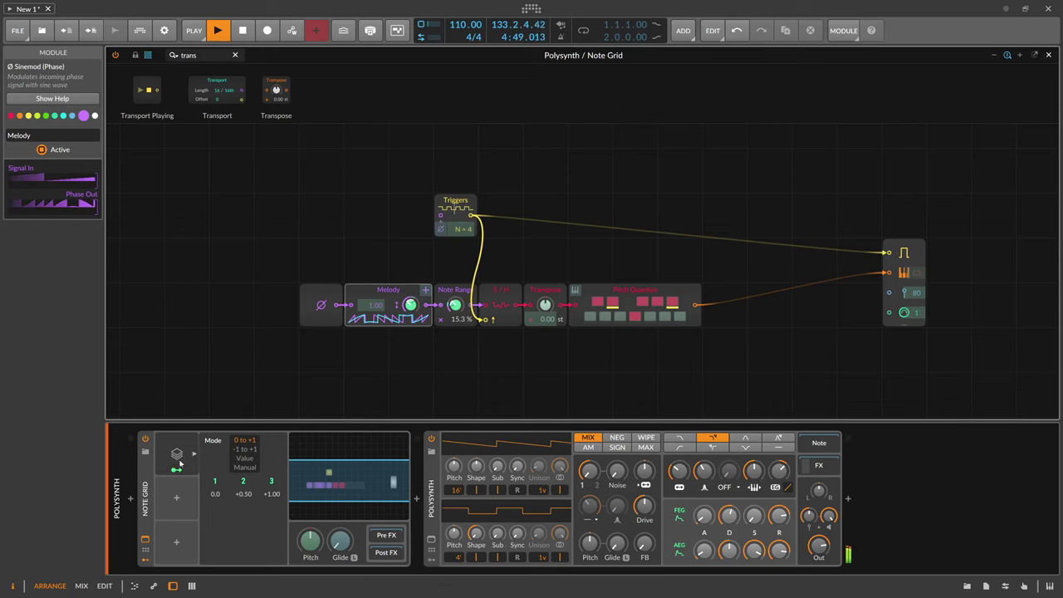
pyautogui.click(176, 498)
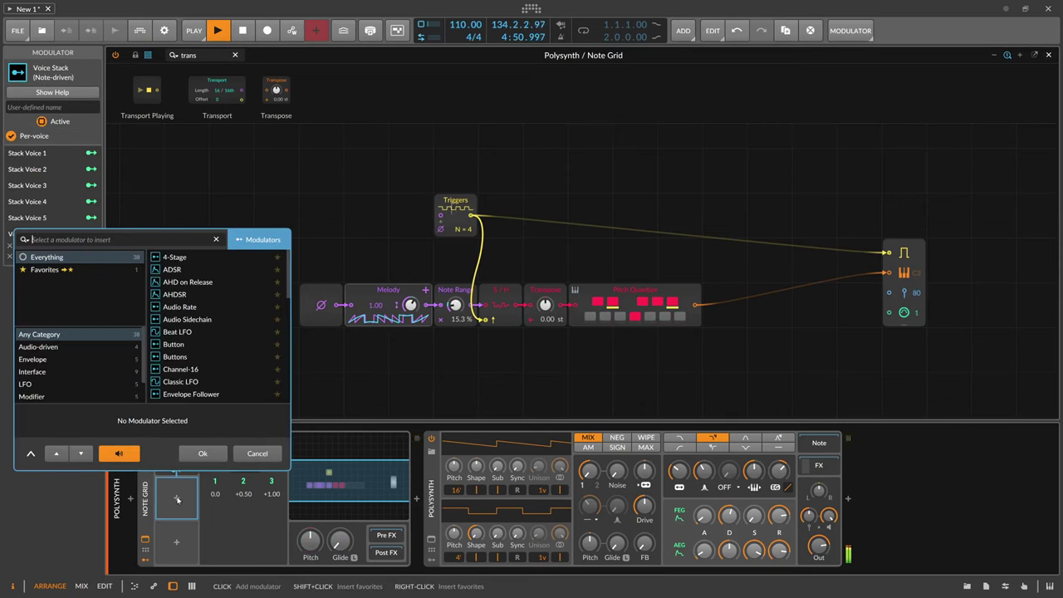
pyautogui.write('voice')
pyautogui.press('Return')
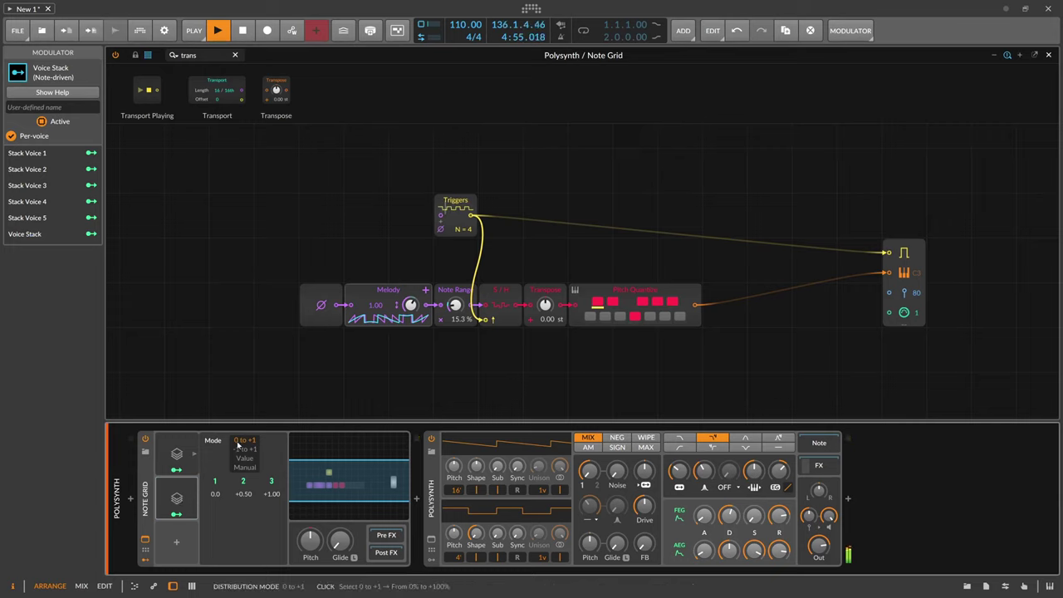
pyautogui.click(236, 449)
# Modulate the Transpose amount with the second Voice Stack by 4.080 and readjust it to 3.360.
pyautogui.click(176, 513)
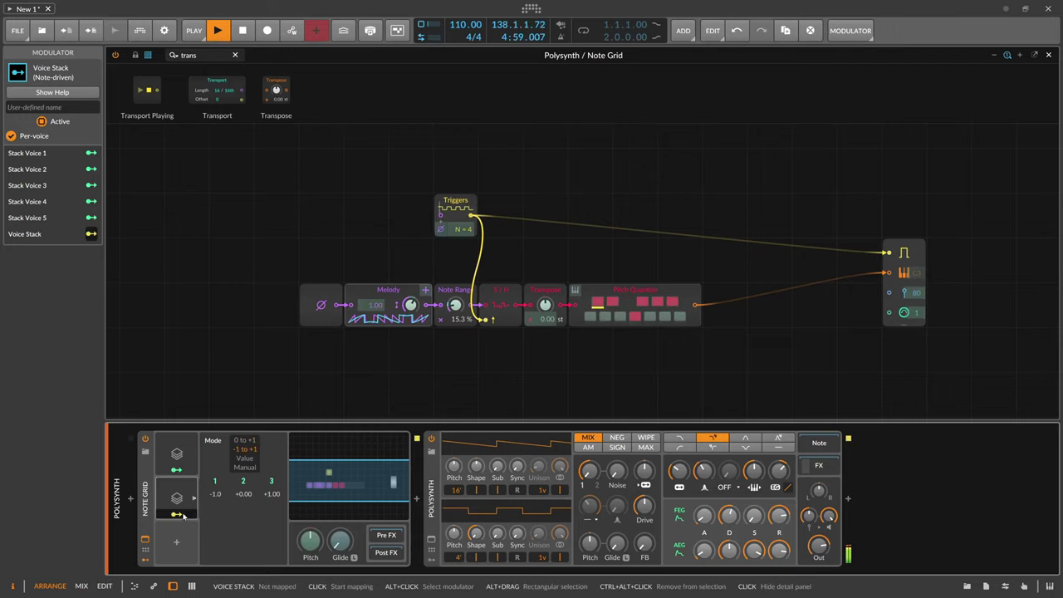
pyautogui.moveTo(545, 305); pyautogui.dragTo(548, 302)
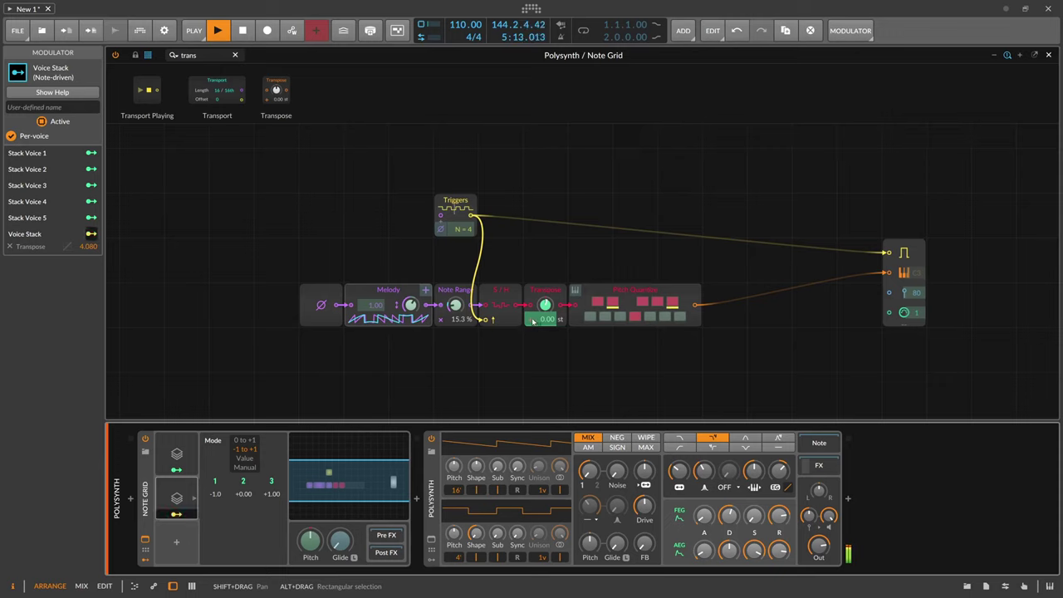
pyautogui.click(186, 514)
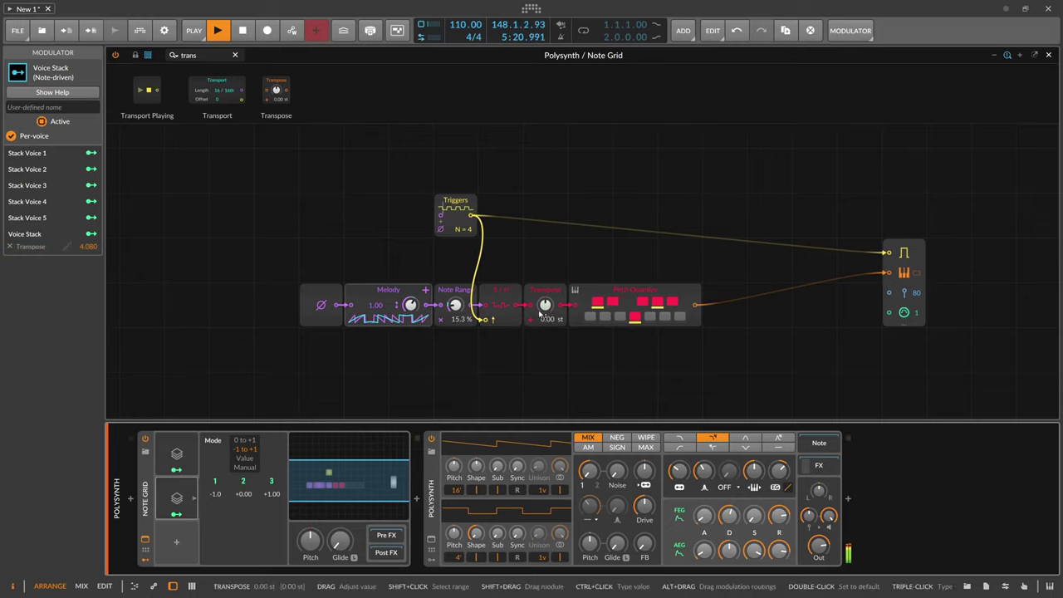
pyautogui.moveTo(545, 305); pyautogui.dragTo(545, 310)
pyautogui.click(179, 514)
# Try Manual mode on the second Voice Stack with rising amounts for voices 2 and 3 and a Transpose modulation of 9.120.
pyautogui.click(244, 467)
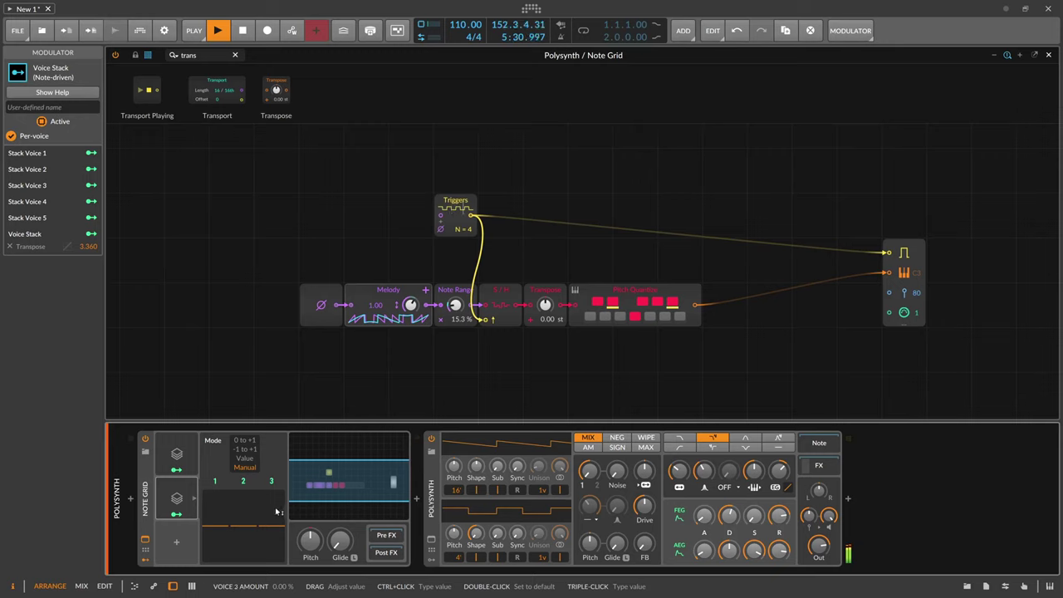
pyautogui.moveTo(243, 522); pyautogui.dragTo(244, 510)
pyautogui.moveTo(272, 521); pyautogui.dragTo(272, 498)
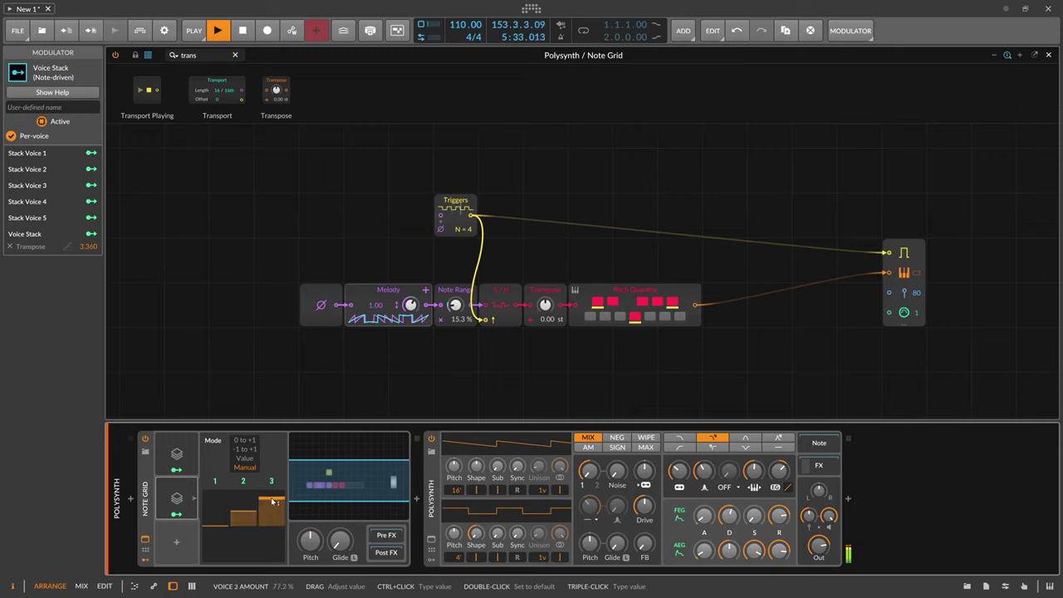
pyautogui.click(176, 515)
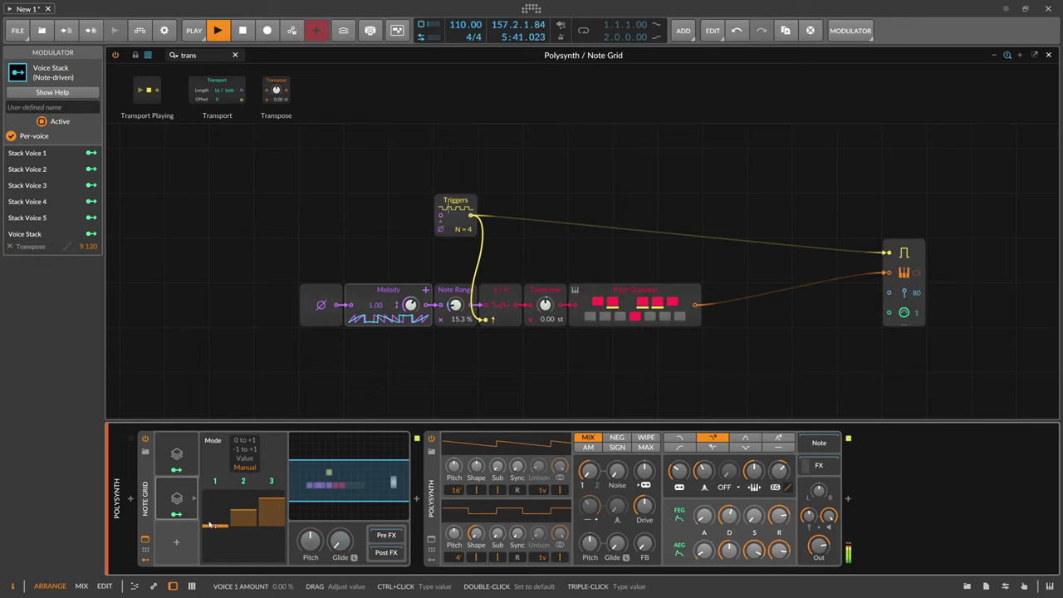
pyautogui.moveTo(242, 507); pyautogui.dragTo(272, 492)
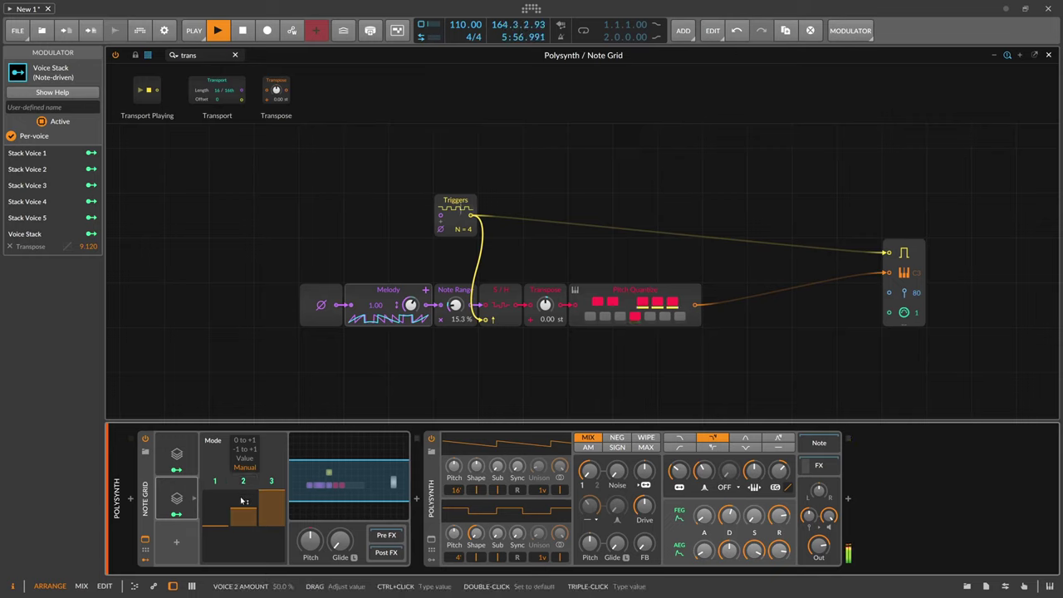
# Set the second Voice Stack to -1 to +1 mode and its Transpose modulation to 5.760.
pyautogui.click(244, 448)
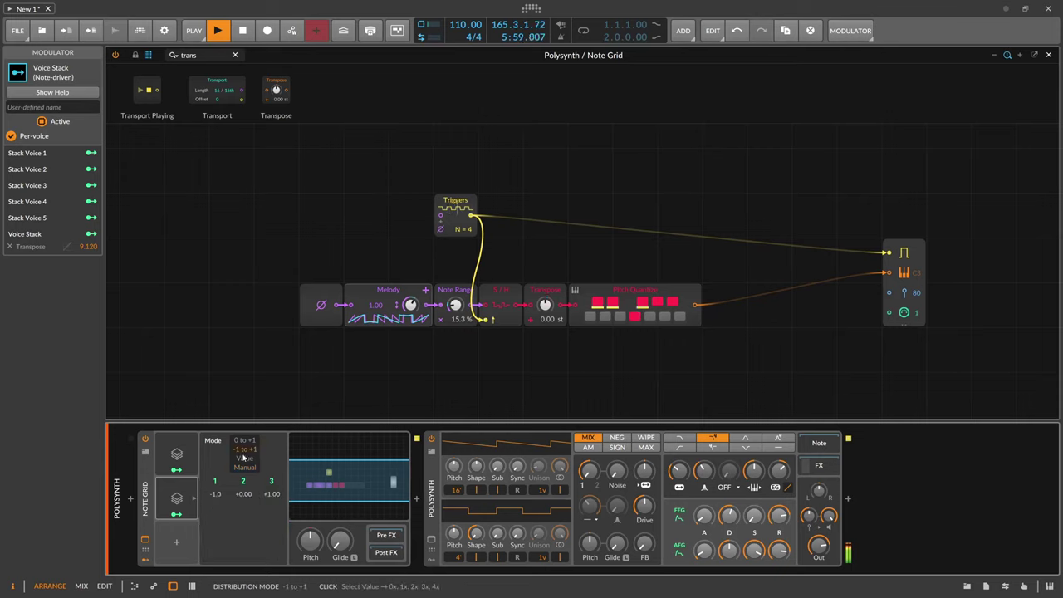
pyautogui.click(196, 514)
pyautogui.moveTo(545, 303); pyautogui.dragTo(544, 324)
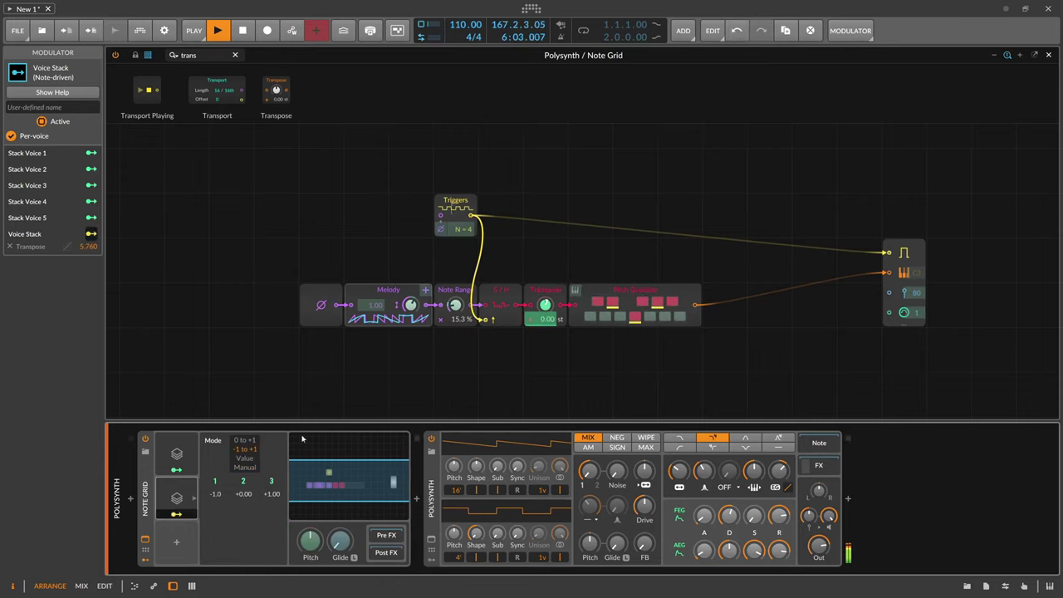
# Adjust the first Voice Stack's modulation to 0.150 for Note Range and -0.47 for the Melody amount.
pyautogui.rightClick(455, 304)
pyautogui.click(484, 387)
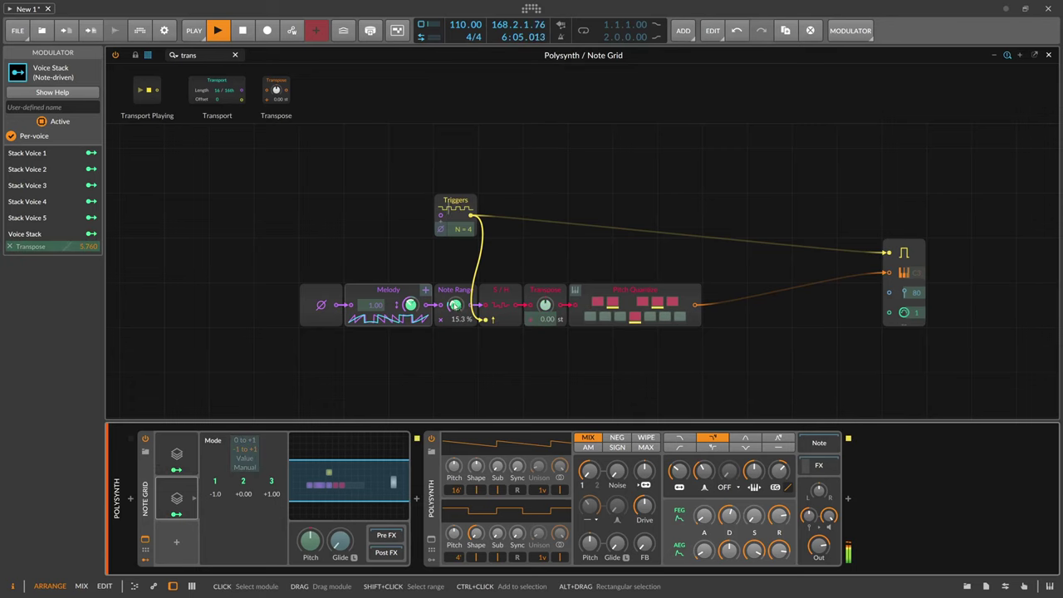
pyautogui.moveTo(455, 305); pyautogui.dragTo(410, 308)
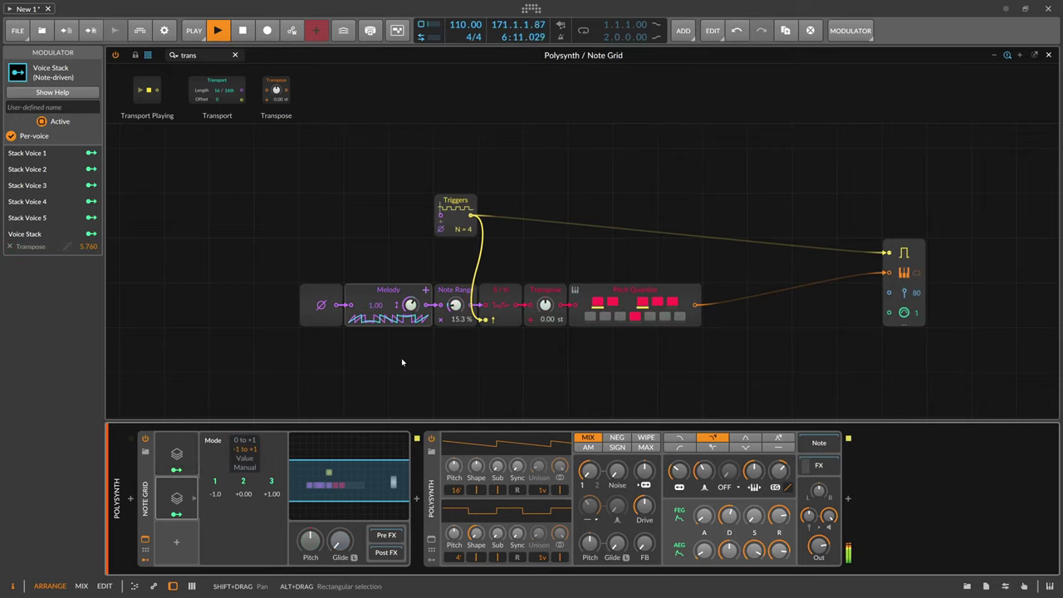
pyautogui.moveTo(411, 305); pyautogui.dragTo(410, 302)
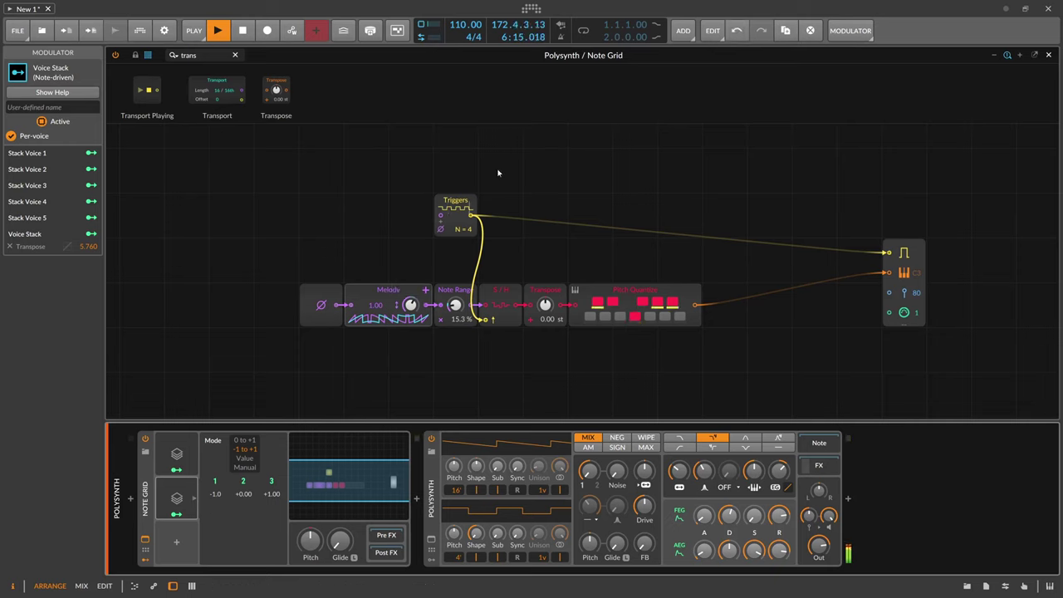
# Try 2 trigger steps with a first Voice Stack modulation of 3.000, and restore 4 steps without the modulation.
pyautogui.click(464, 201)
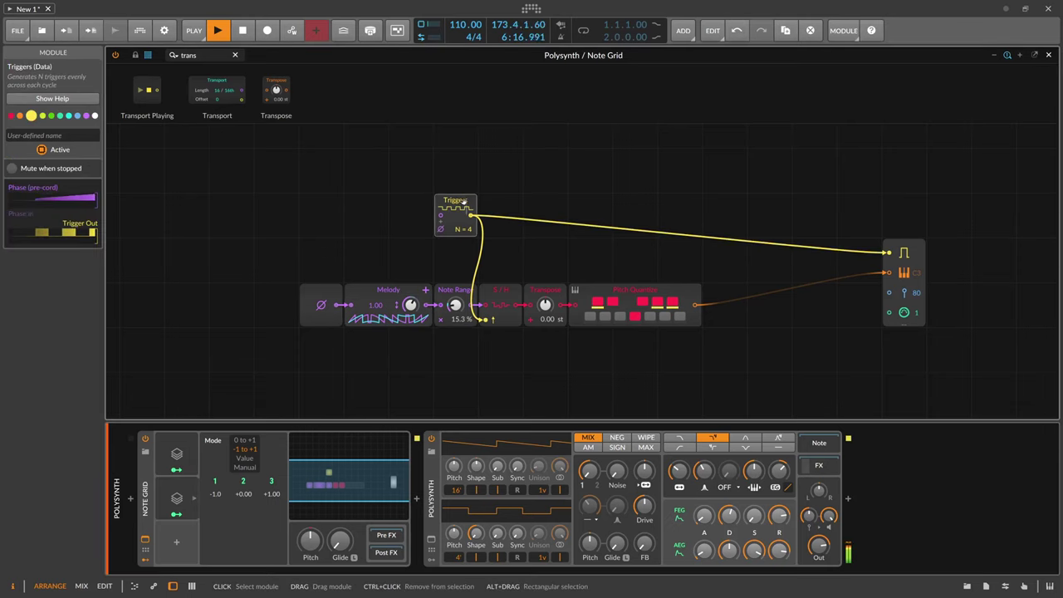
pyautogui.click(245, 439)
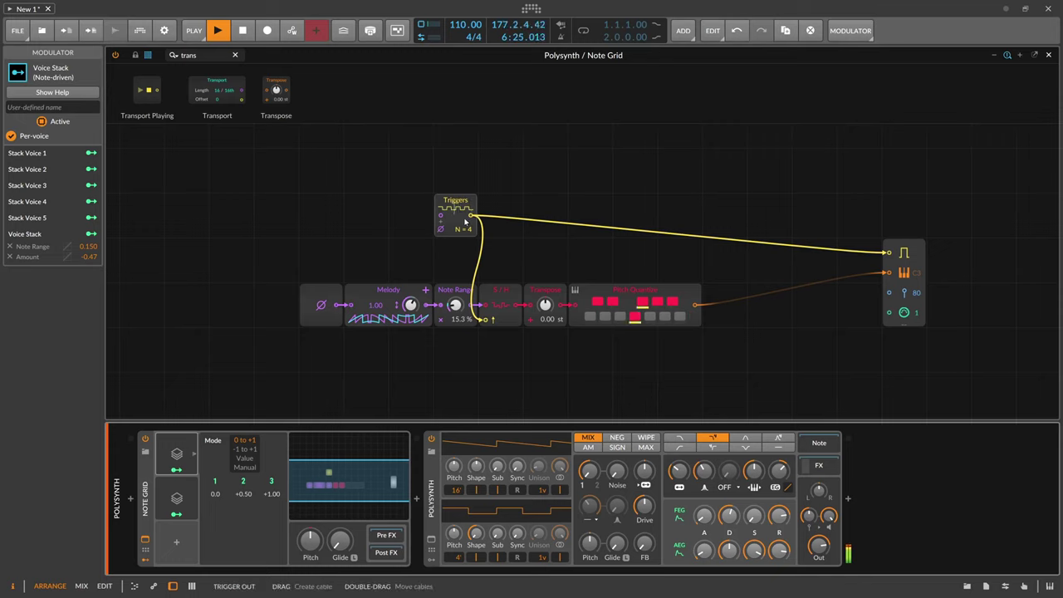
pyautogui.click(187, 471)
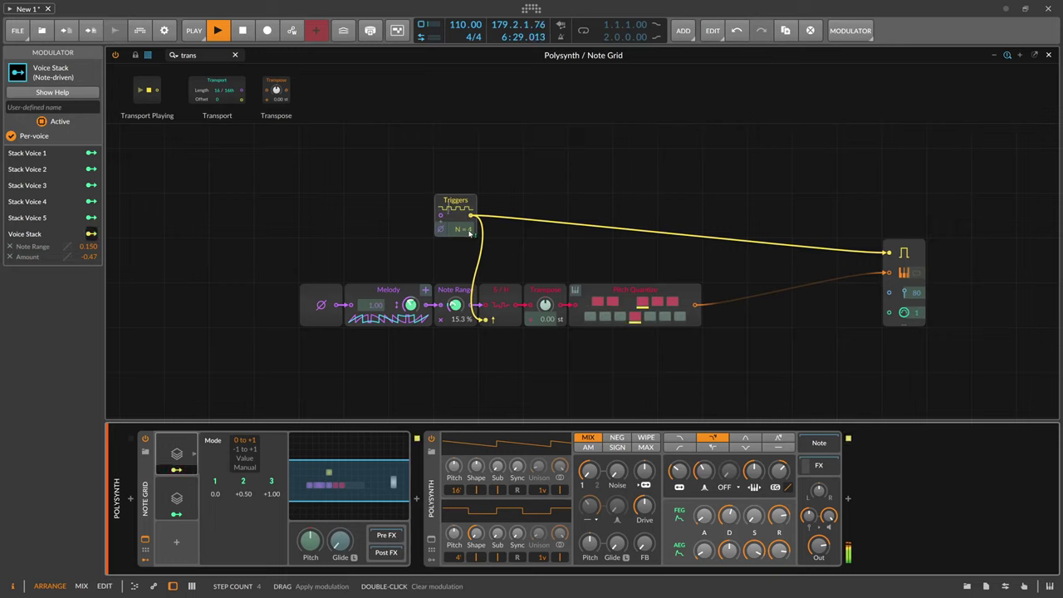
pyautogui.moveTo(467, 231)
pyautogui.mouseDown()
pyautogui.moveTo(467, 203)
pyautogui.moveTo(470, 240)
pyautogui.mouseUp()
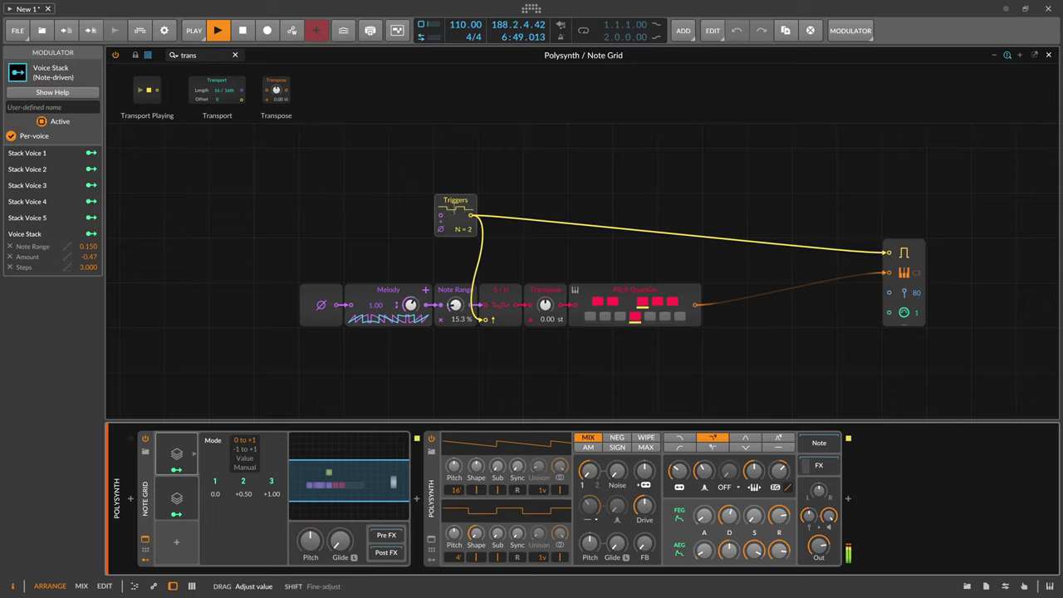
pyautogui.moveTo(473, 230); pyautogui.dragTo(474, 232)
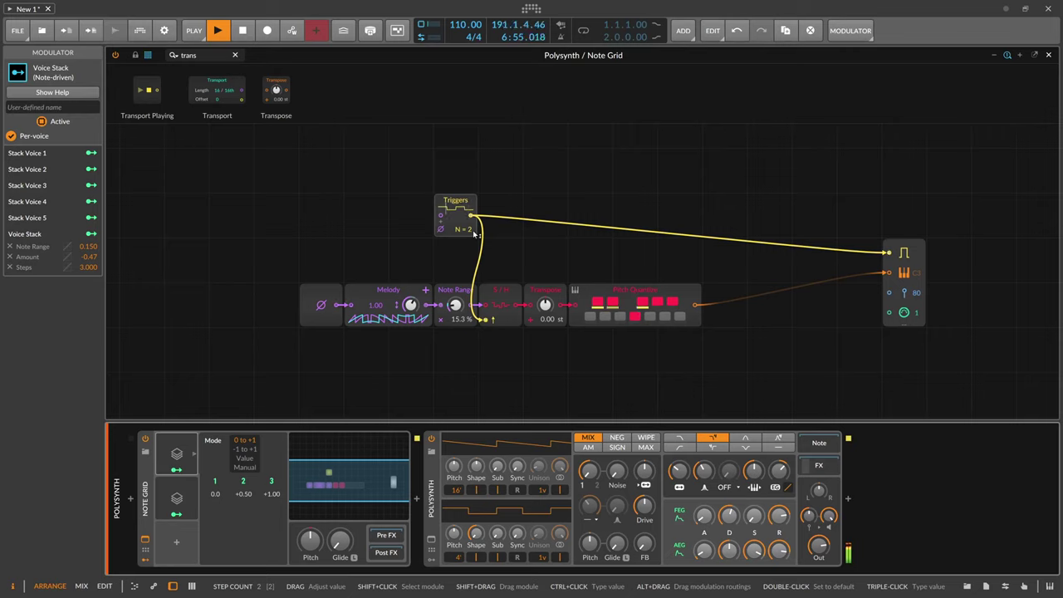
pyautogui.moveTo(473, 234); pyautogui.dragTo(473, 216)
pyautogui.click(177, 470)
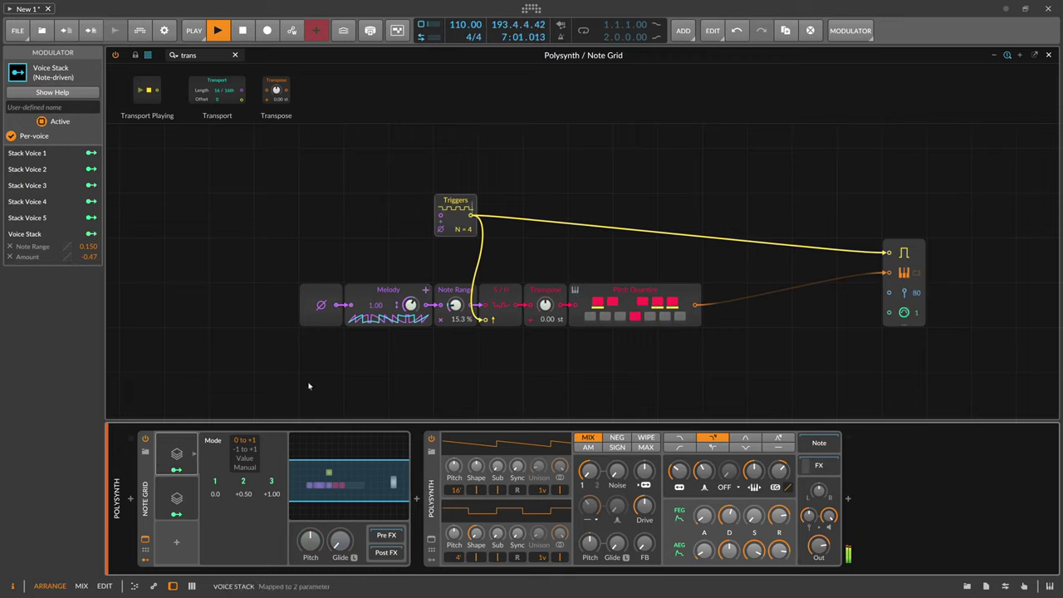
# Set the Triggers step count to 5 and adjust the Polysynth's filter frequency.
pyautogui.moveTo(467, 232); pyautogui.dragTo(466, 229)
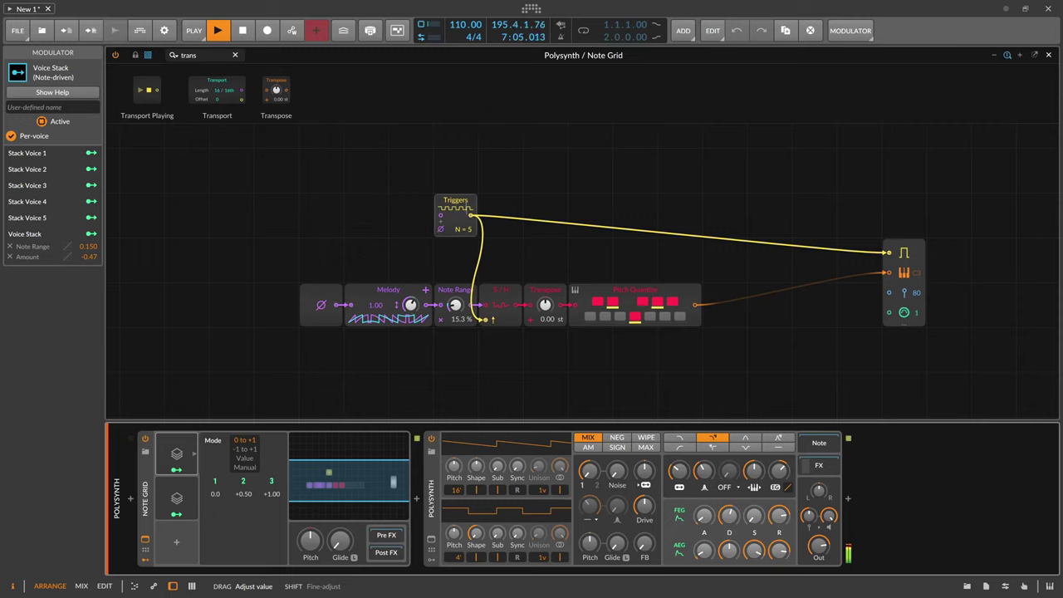
pyautogui.moveTo(469, 235); pyautogui.dragTo(469, 235)
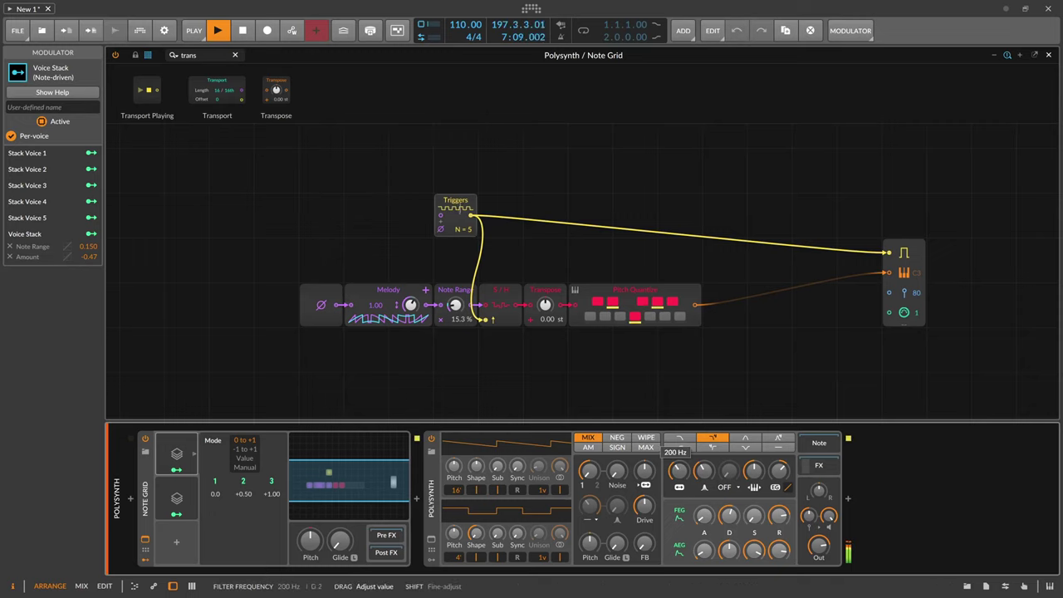
pyautogui.moveTo(679, 471); pyautogui.dragTo(678, 470)
# Fine-tune the Melody amount and set Note Range to 16.3 %.
pyautogui.moveTo(410, 305); pyautogui.dragTo(455, 305)
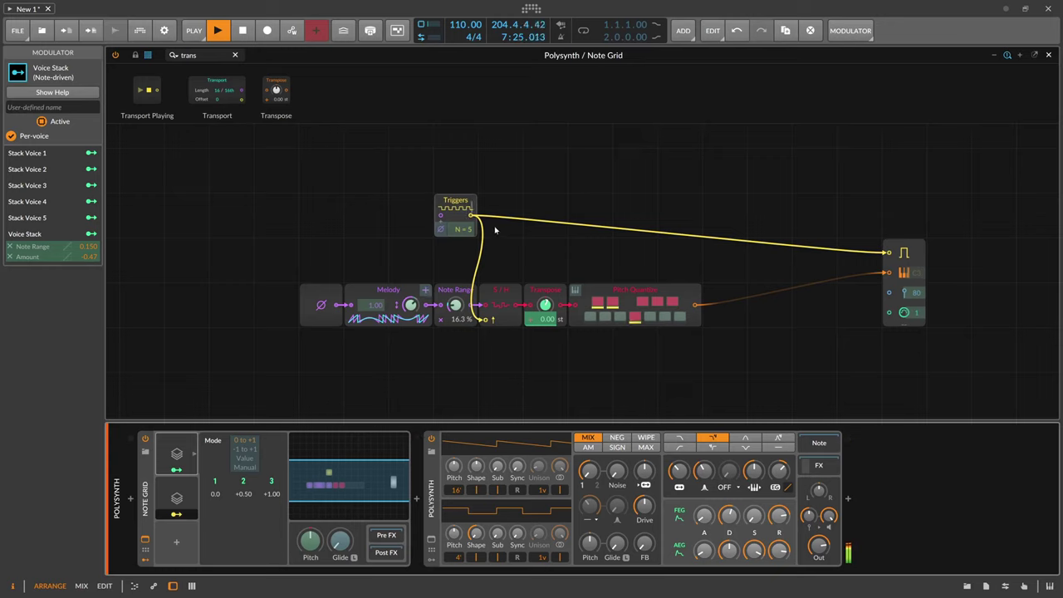
pyautogui.moveTo(462, 229); pyautogui.dragTo(462, 228)
pyautogui.click(176, 514)
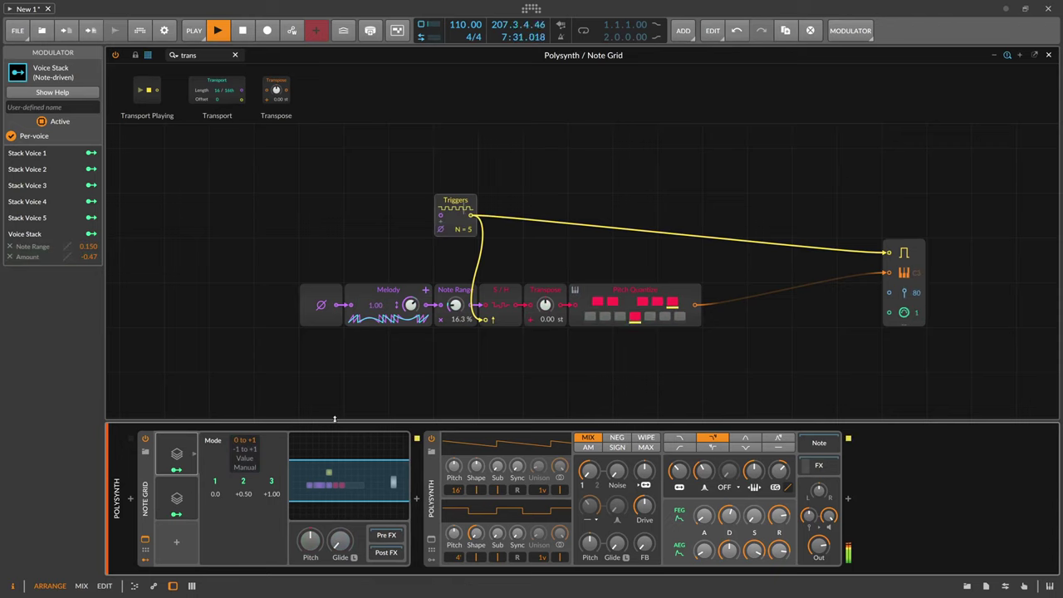
# Find the Clock Quantize module and insert it between Triggers and the note output's gate input.
pyautogui.moveTo(215, 57); pyautogui.dragTo(135, 60)
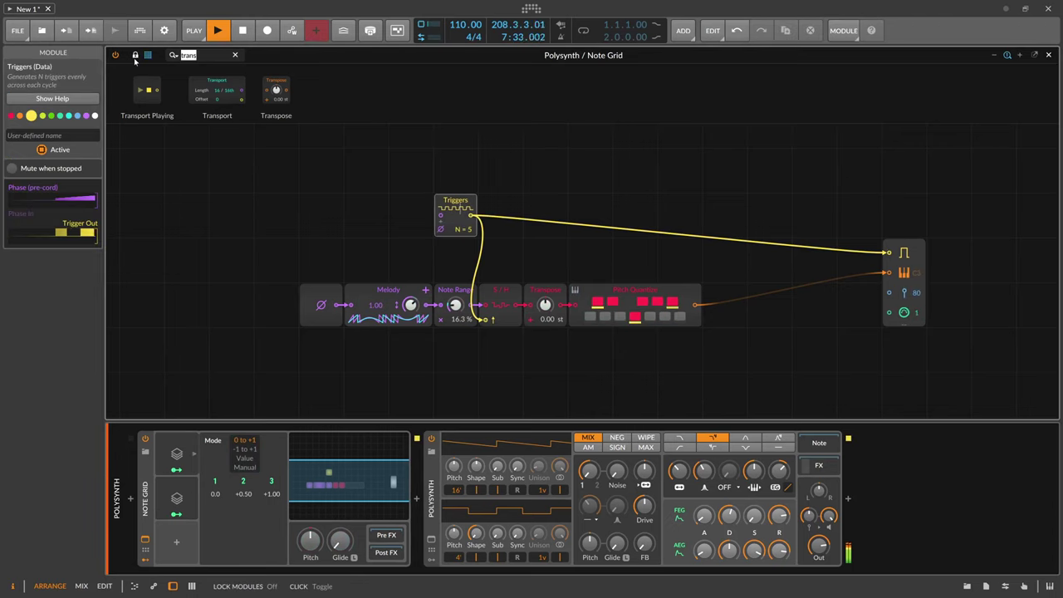
pyautogui.write('cl')
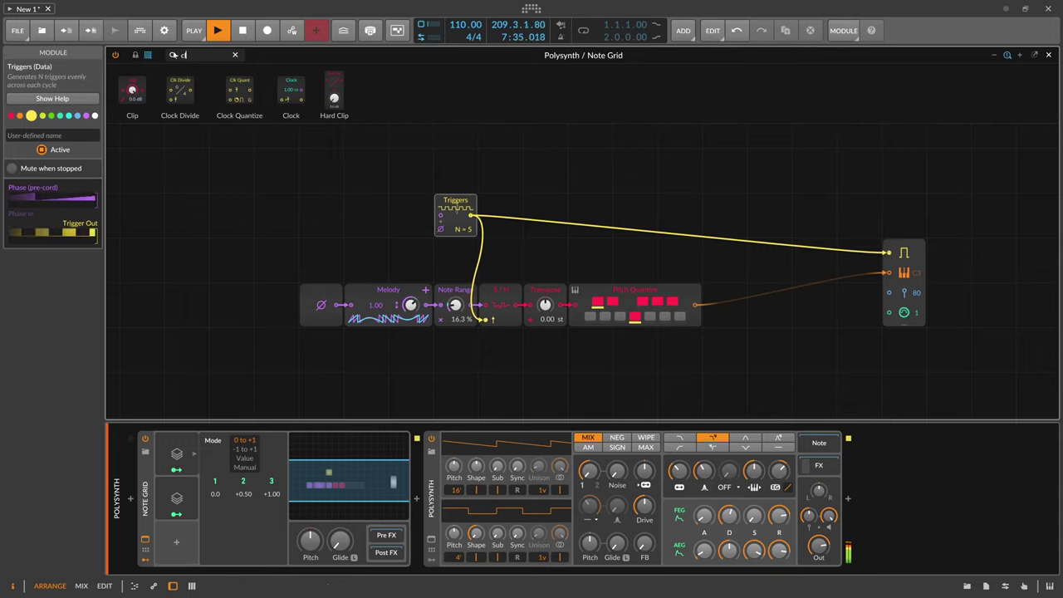
pyautogui.moveTo(240, 91); pyautogui.dragTo(889, 252)
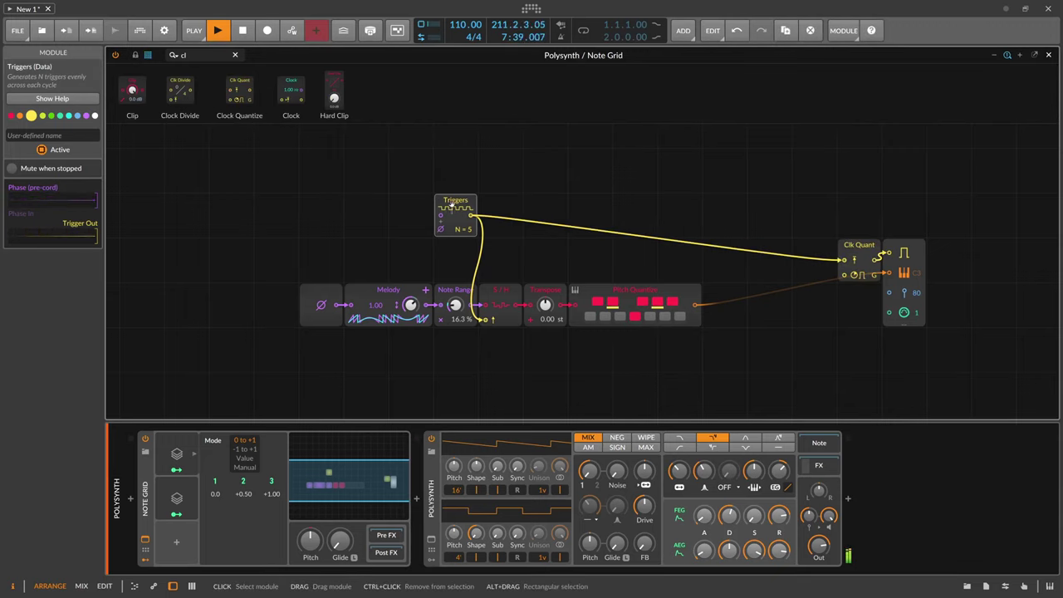
# Feed Clock Quantize's clock input from a duplicate Triggers module set to 16 steps, with Clock Quantize in T mode.
pyautogui.moveTo(453, 209)
pyautogui.mouseDown()
pyautogui.moveTo(455, 255)
pyautogui.moveTo(725, 255)
pyautogui.moveTo(866, 274)
pyautogui.mouseUp()
pyautogui.click(866, 274)
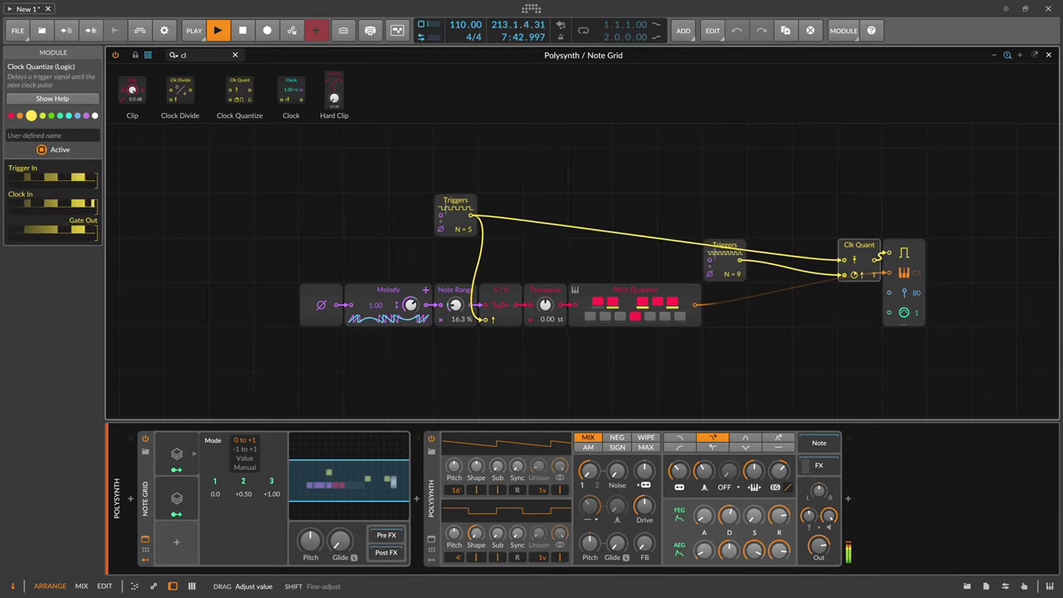
pyautogui.moveTo(730, 274); pyautogui.dragTo(728, 239)
pyautogui.click(728, 253)
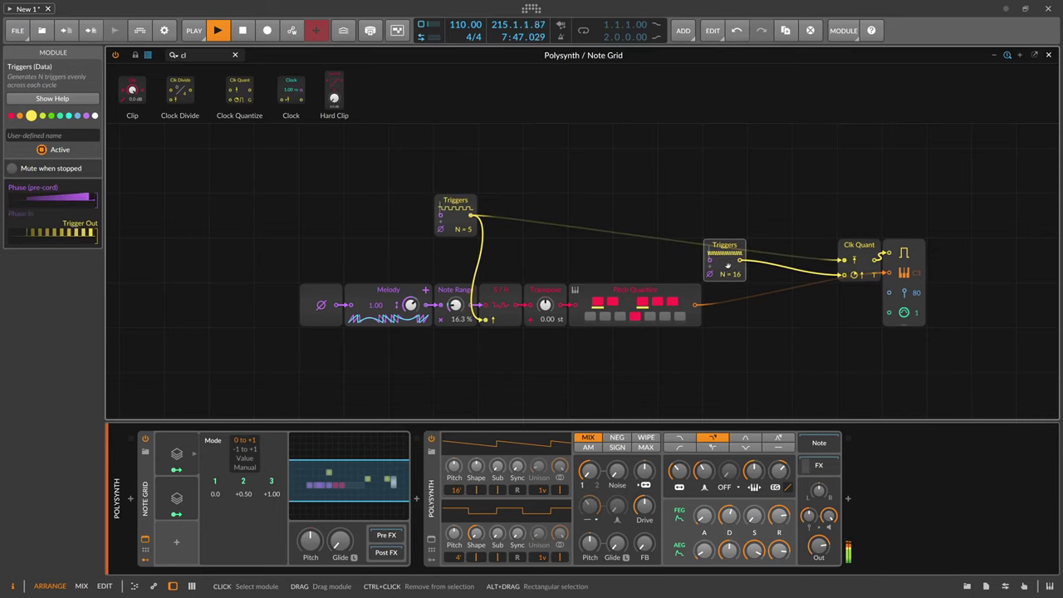
# Move the 16-step Triggers module directly below Clock Quantize.
pyautogui.rightClick(737, 275)
pyautogui.click(891, 382)
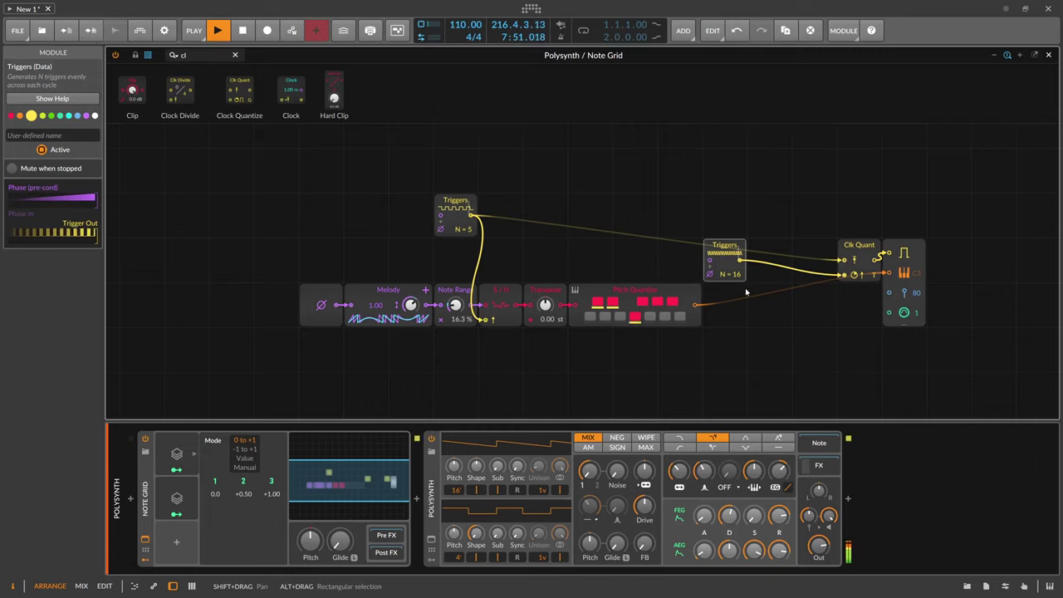
pyautogui.moveTo(746, 248); pyautogui.dragTo(836, 293)
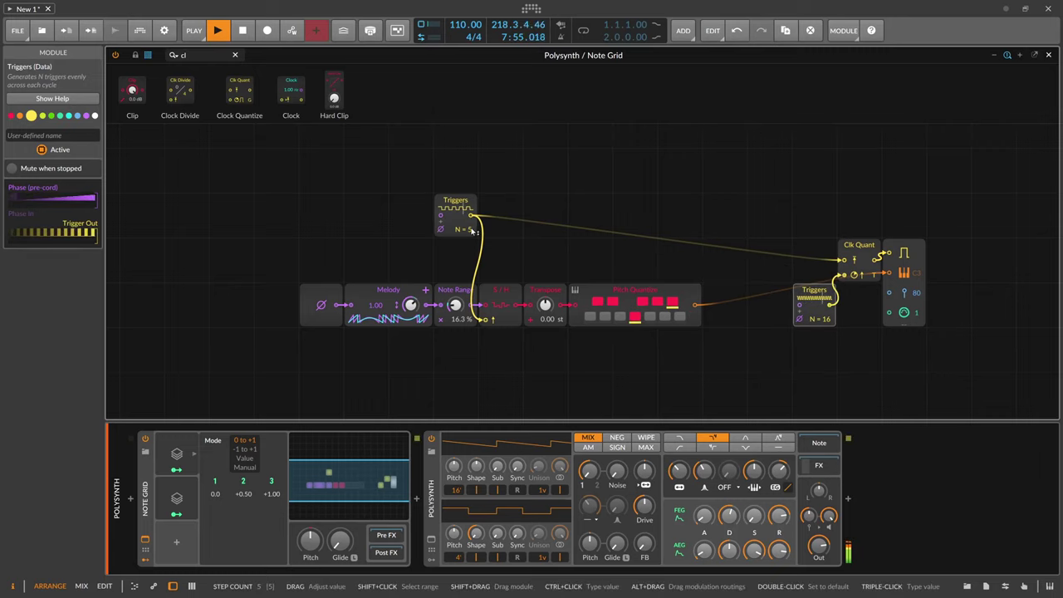
# Retune the melody with Note Range at 17.0 % and the first Triggers module at 3 steps.
pyautogui.moveTo(411, 305); pyautogui.dragTo(455, 306)
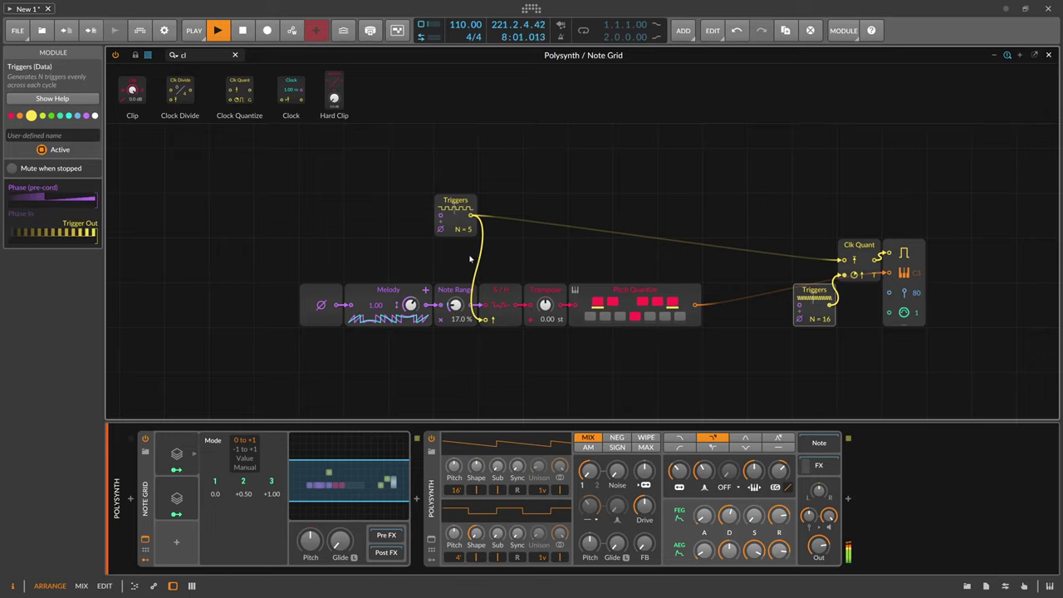
pyautogui.moveTo(462, 228); pyautogui.dragTo(462, 236)
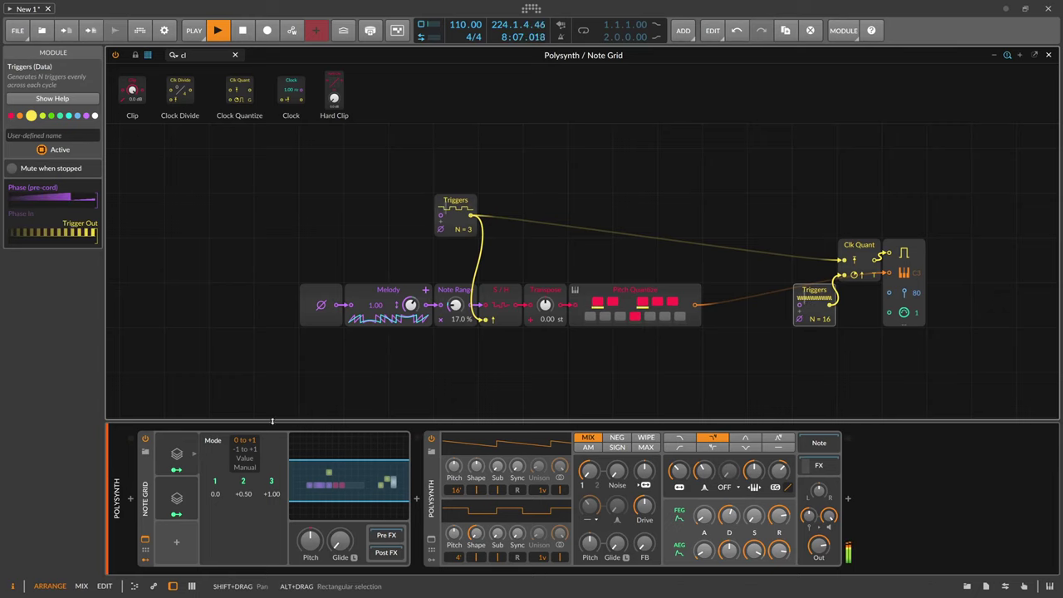
pyautogui.click(192, 471)
pyautogui.click(178, 514)
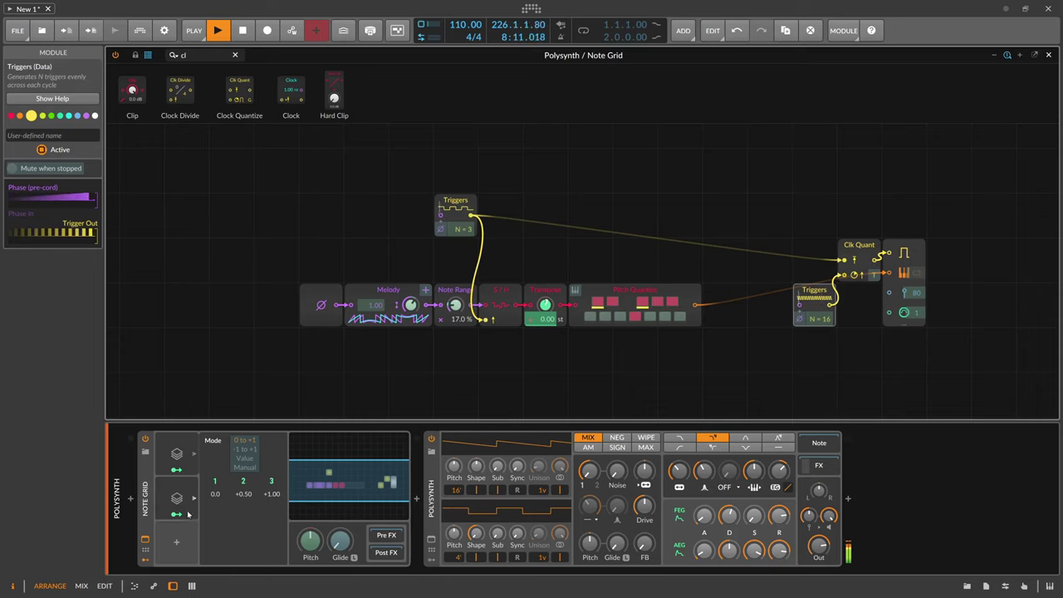
# Set the upper Triggers module to 4 steps, and select the Note Grid device and collapse its modulators.
pyautogui.click(340, 392)
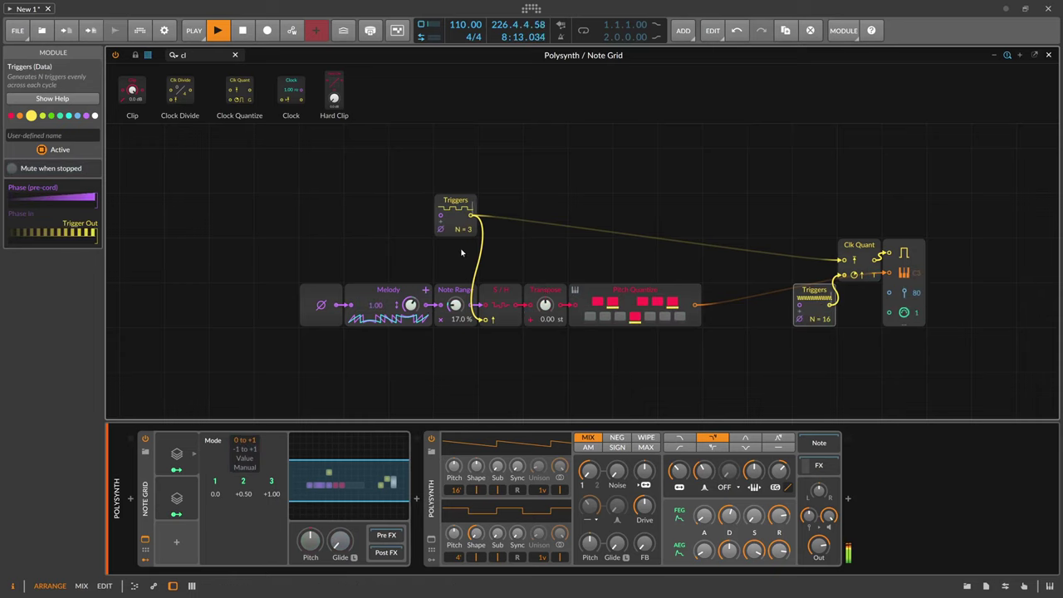
pyautogui.moveTo(469, 231); pyautogui.dragTo(469, 232)
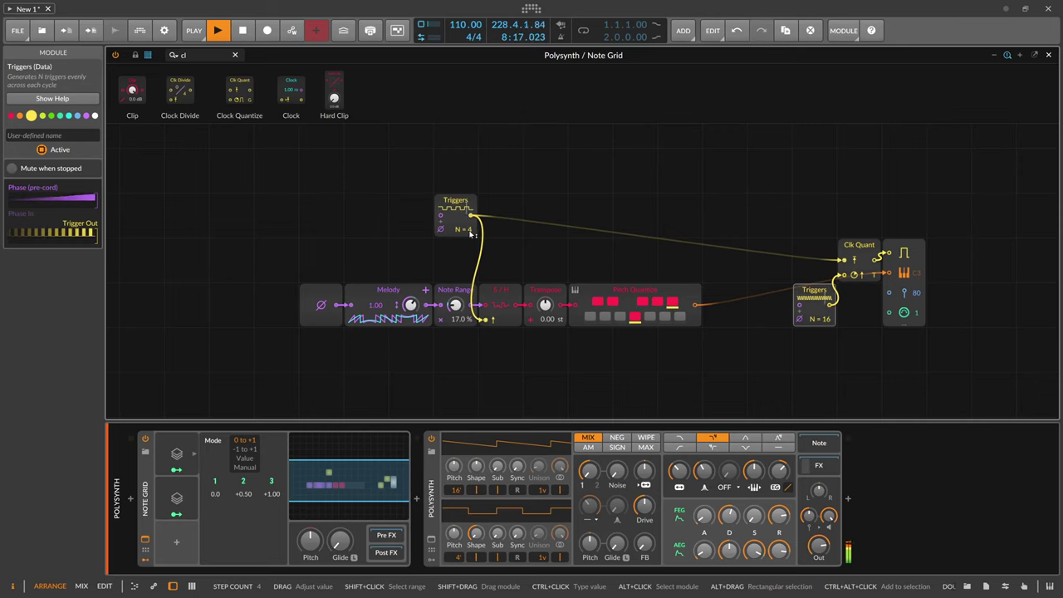
pyautogui.click(149, 483)
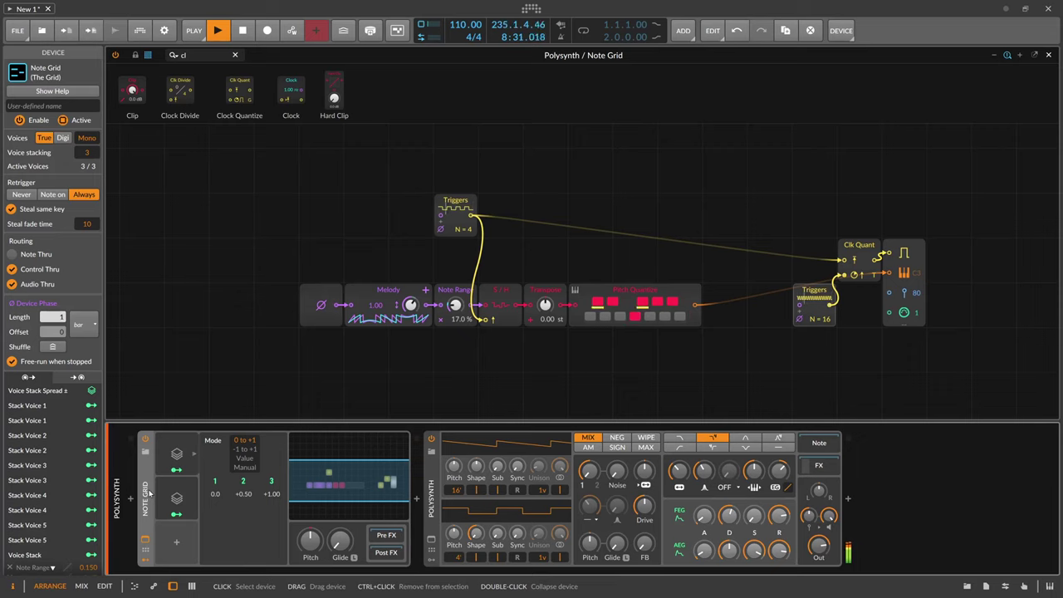
pyautogui.click(147, 541)
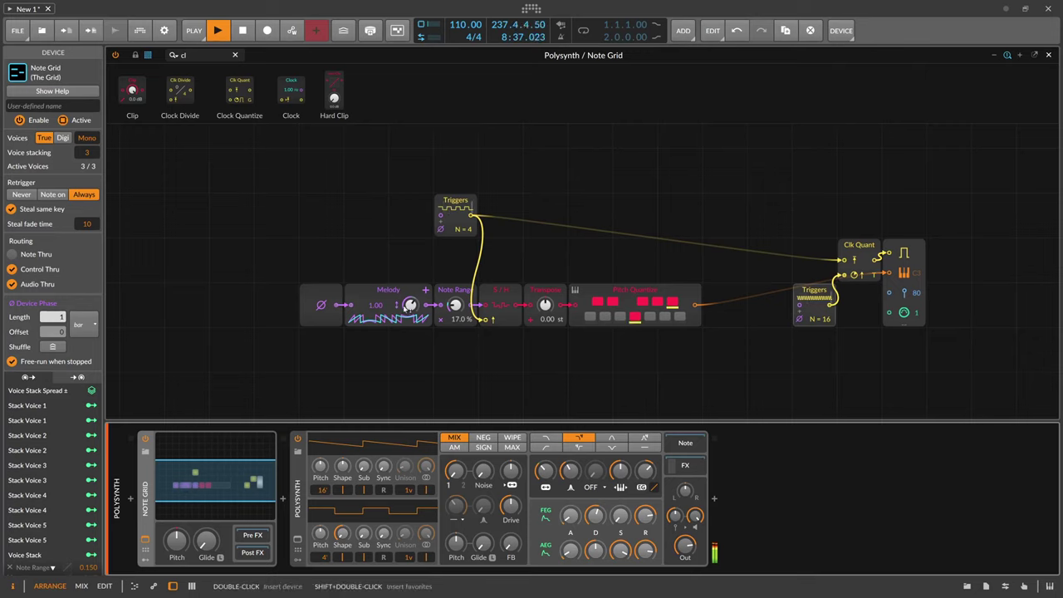
# Set the upper Triggers module to 3 steps and Note Range to 25.0 %, and adjust the Polysynth's filter envelope amount.
pyautogui.moveTo(463, 229); pyautogui.dragTo(463, 236)
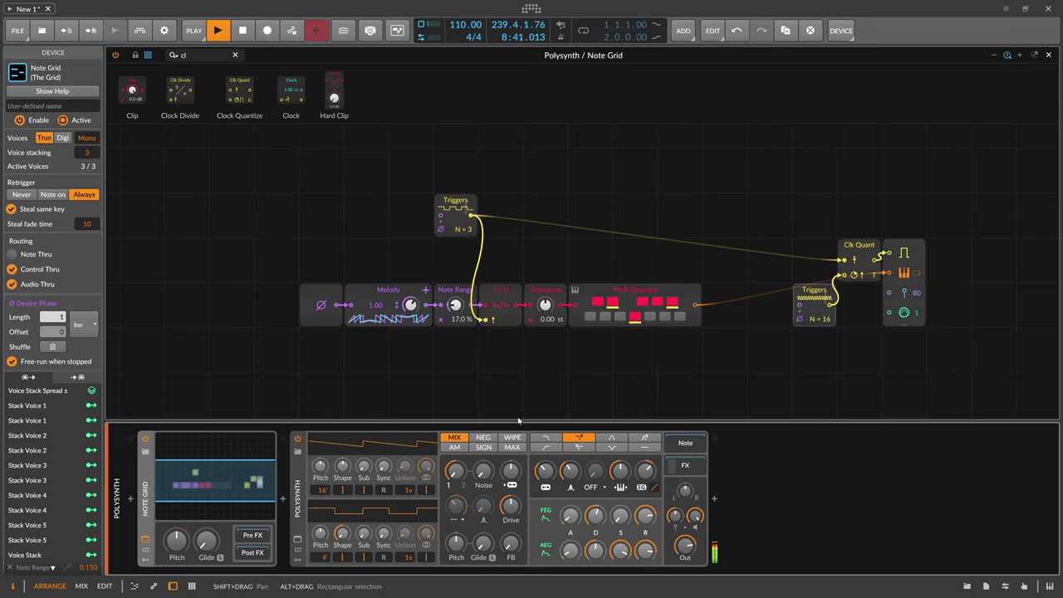
pyautogui.moveTo(646, 468); pyautogui.dragTo(645, 473)
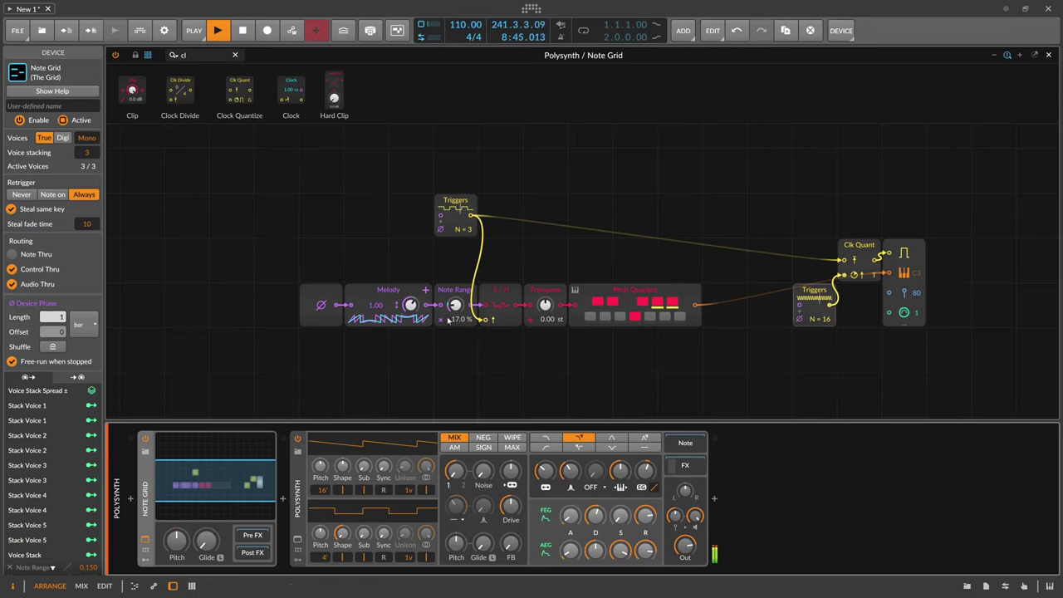
pyautogui.moveTo(454, 305); pyautogui.dragTo(529, 366)
# Readjust the Polysynth's filter envelope amount and add a Delay+ to its FX chain.
pyautogui.moveTo(645, 469); pyautogui.dragTo(645, 469)
pyautogui.click(685, 464)
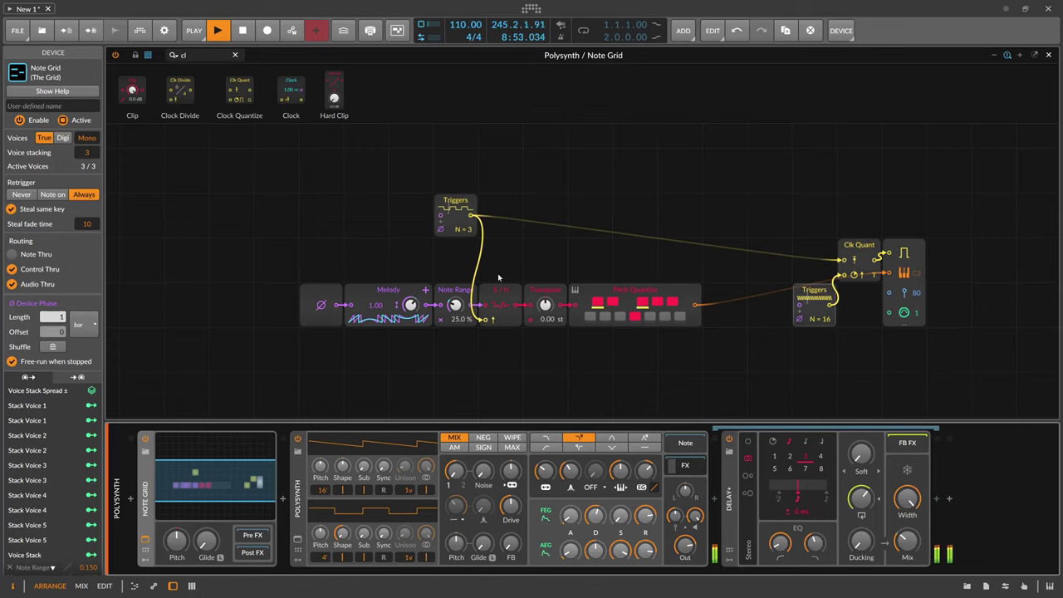
# Retune the melody with the upper Triggers module at 4 steps and Note Range at 21.3 %, with the Note Grid's modulators shown.
pyautogui.moveTo(464, 229); pyautogui.dragTo(464, 229)
pyautogui.moveTo(455, 304); pyautogui.dragTo(455, 304)
pyautogui.click(146, 561)
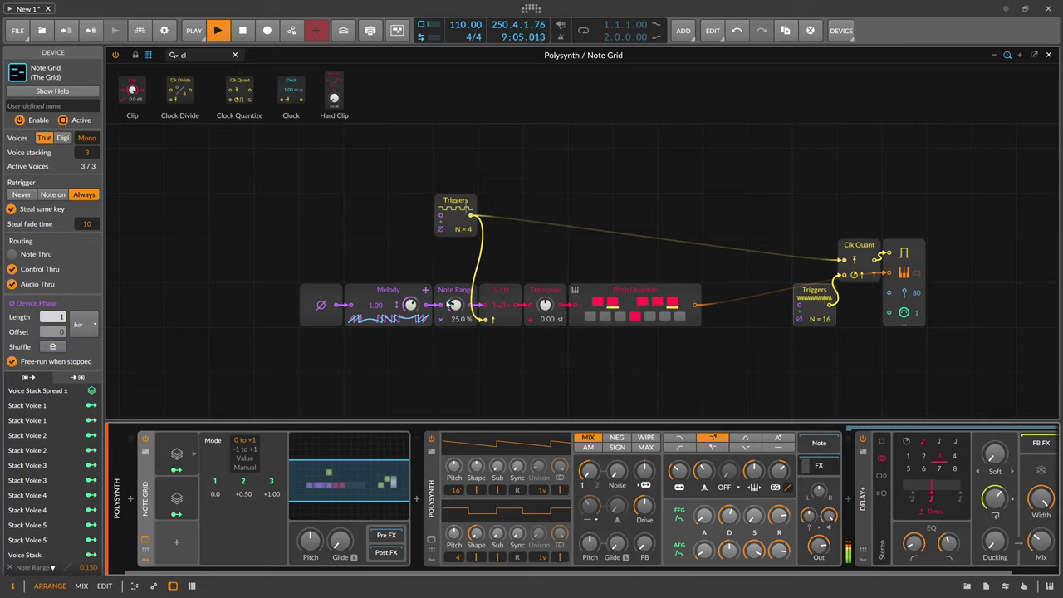
pyautogui.moveTo(454, 304); pyautogui.dragTo(396, 303)
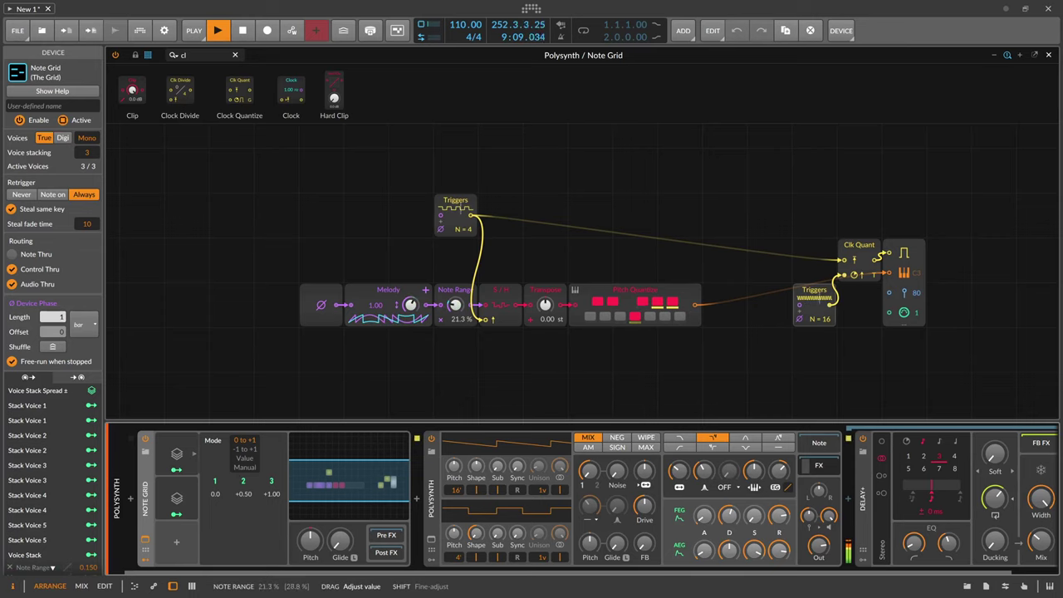